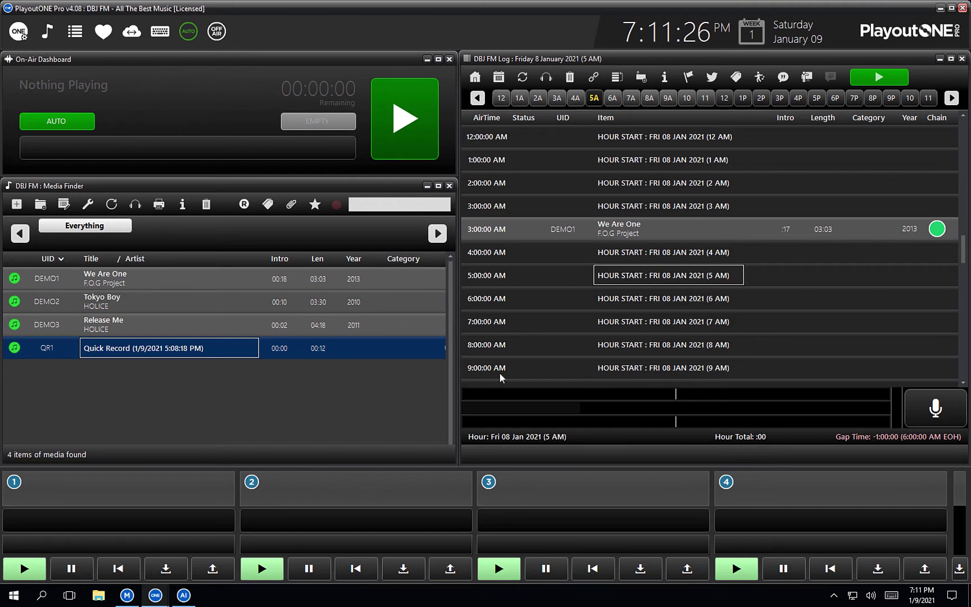
# Add a new audio item by importing "Awful - josh pan" from the Songs folder on the Desktop
pyautogui.click(18, 205)
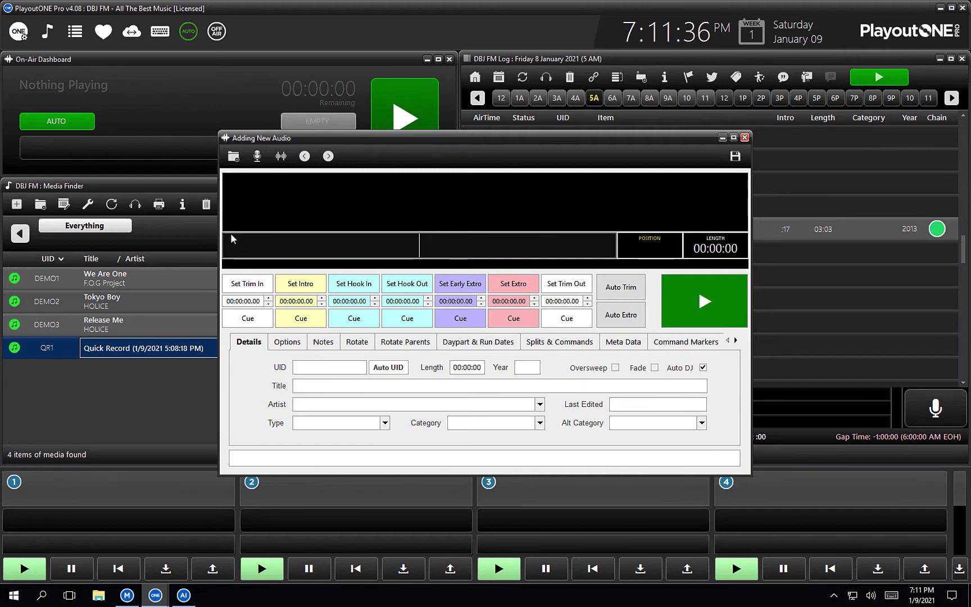
pyautogui.click(233, 157)
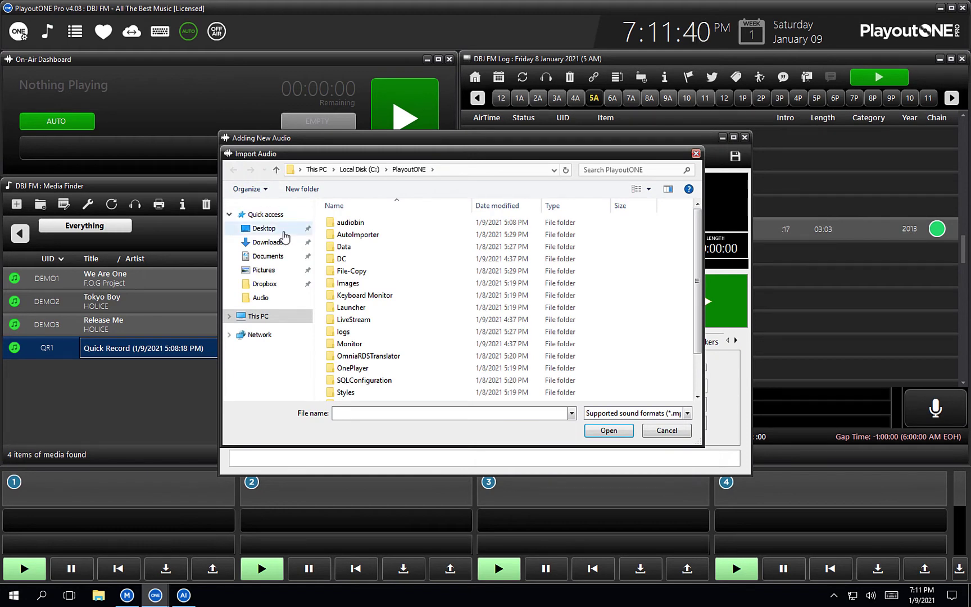
pyautogui.click(283, 232)
pyautogui.click(360, 227)
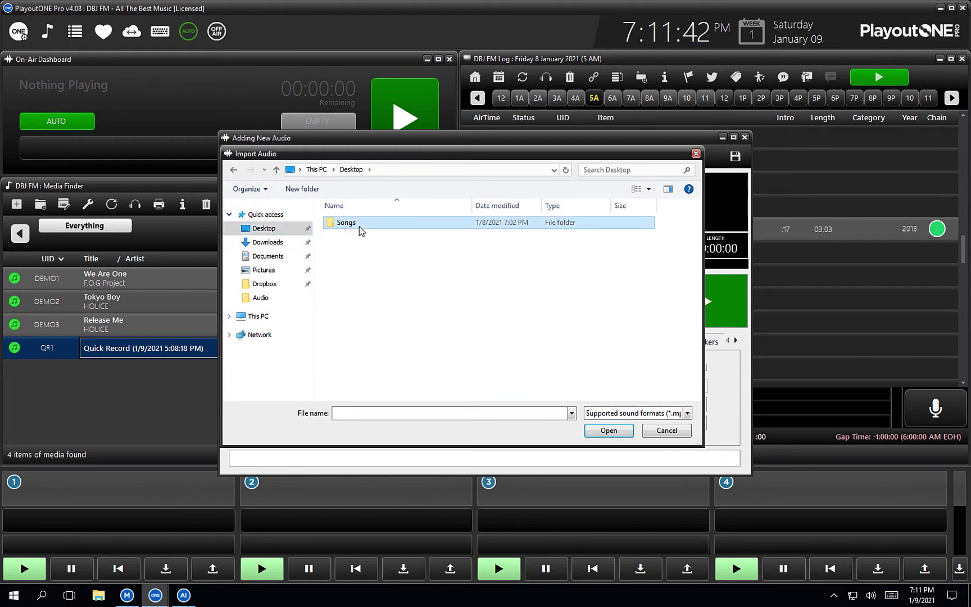
pyautogui.doubleClick(359, 227)
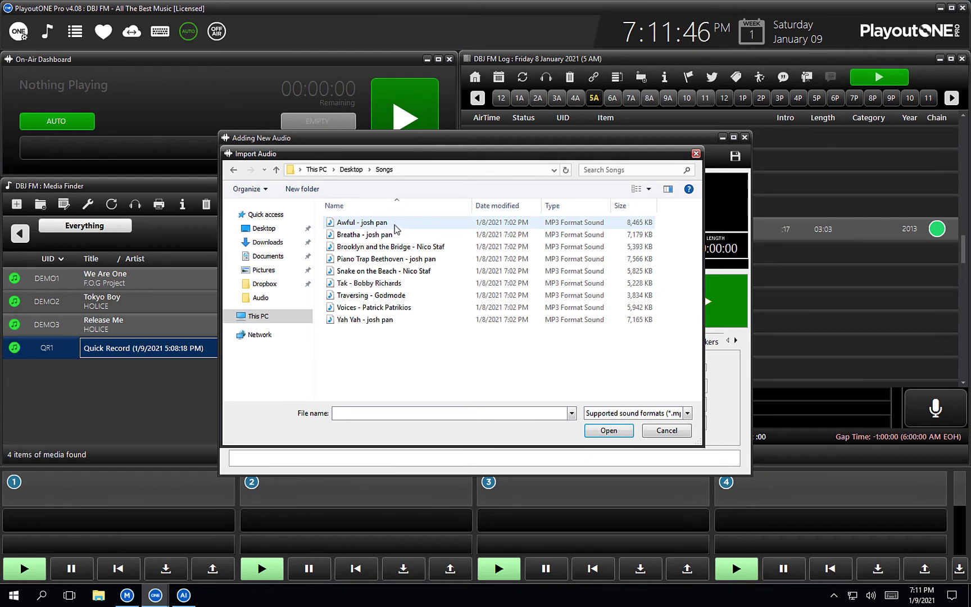
pyautogui.doubleClick(371, 222)
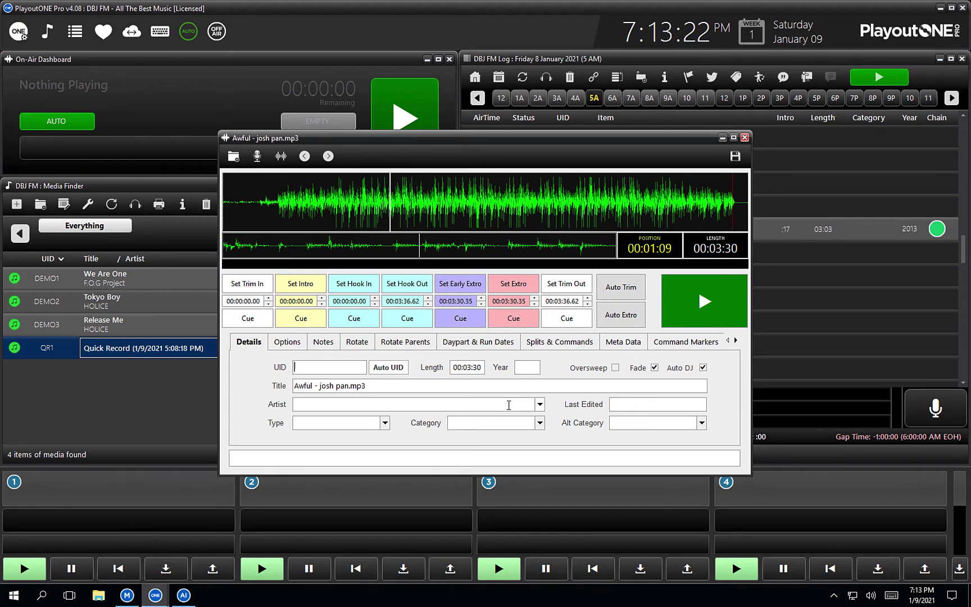
# Cue to the extro marker, shift the playhead on the detailed waveform and set the extro point to 00:03:30.65
pyautogui.click(509, 318)
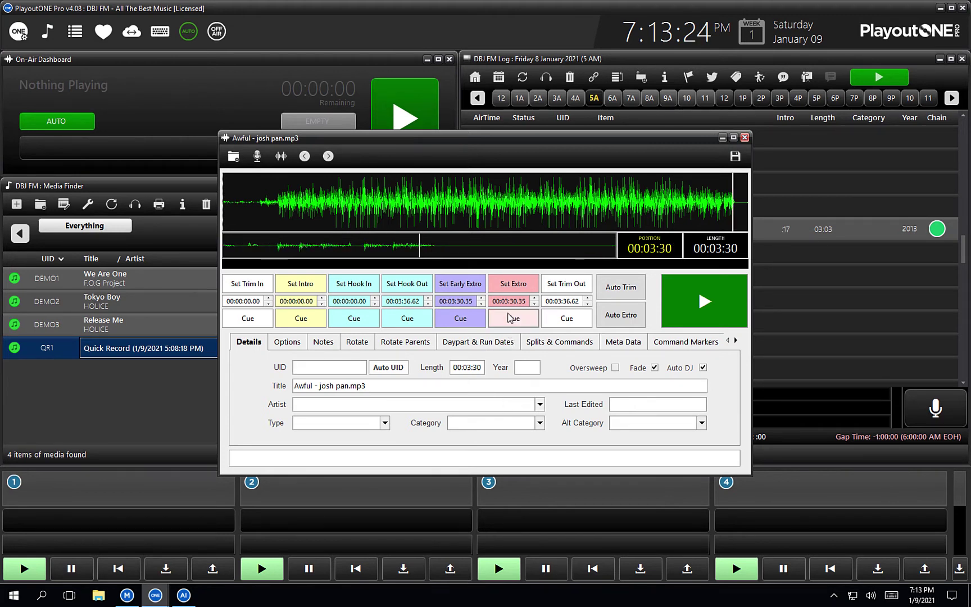
pyautogui.click(477, 249)
pyautogui.moveTo(458, 255); pyautogui.dragTo(520, 258)
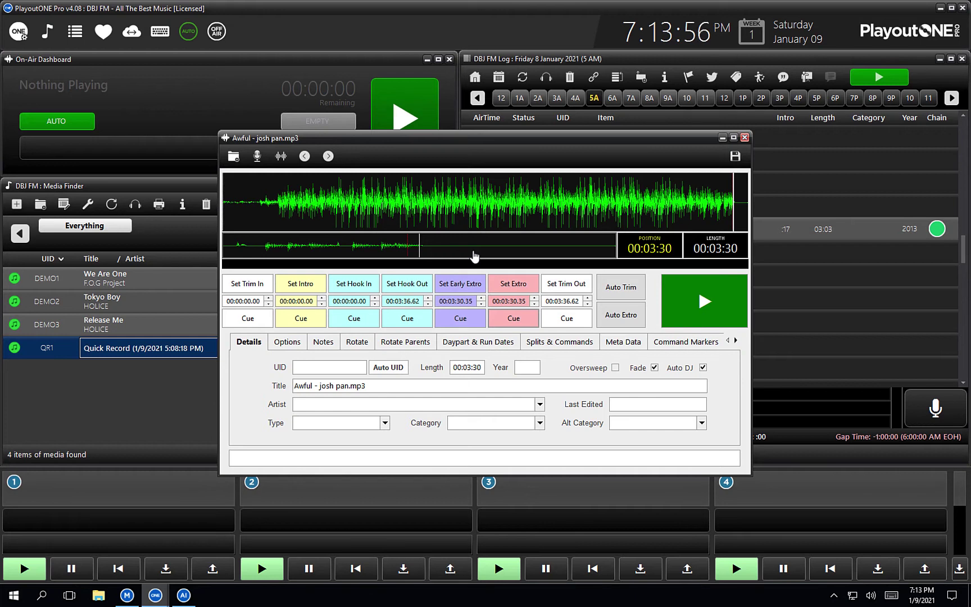
pyautogui.click(513, 283)
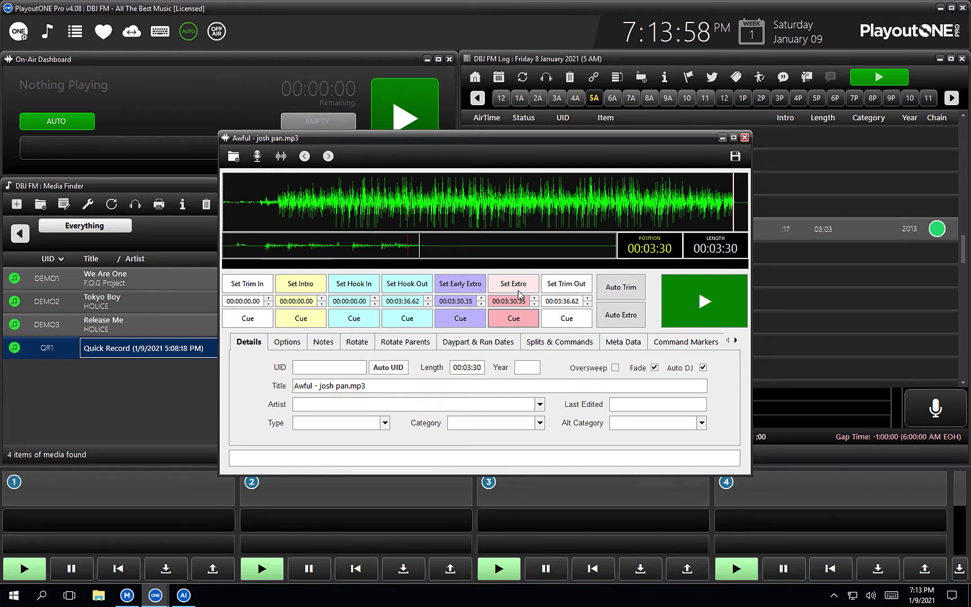
pyautogui.click(485, 253)
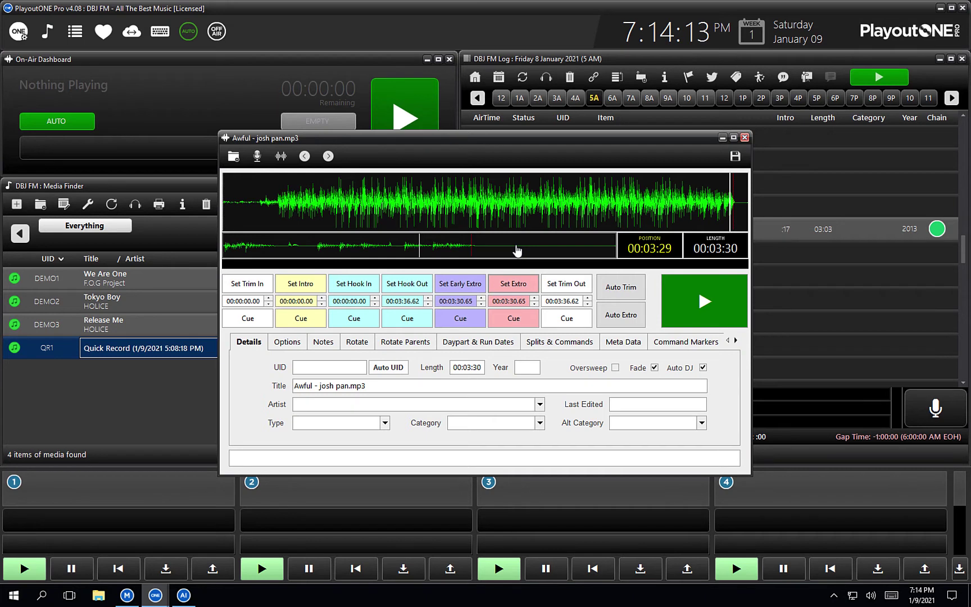
# Set the song's trim-in point to 00:00:22.99, where the loud section of the waveform begins
pyautogui.click(260, 320)
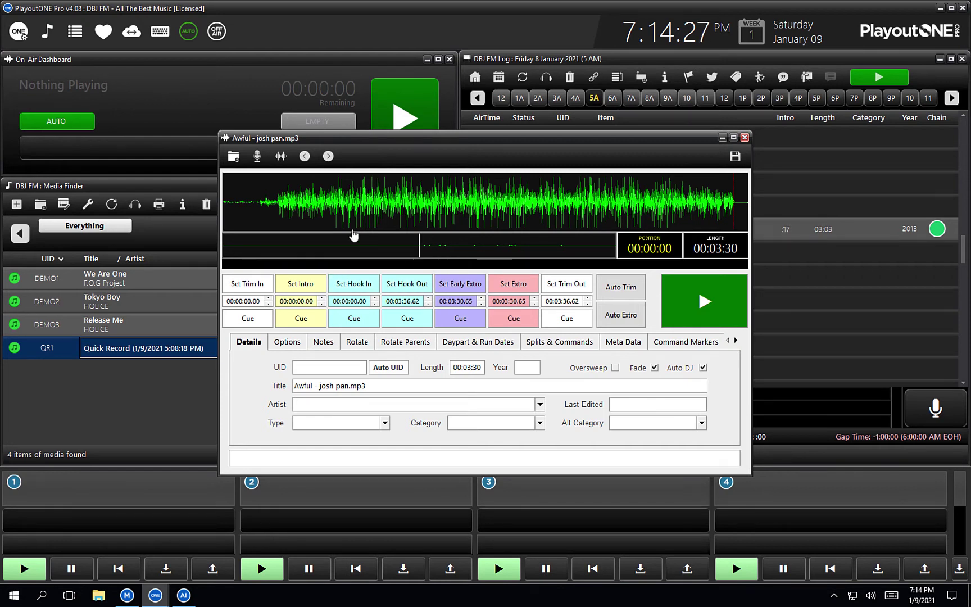
pyautogui.click(277, 214)
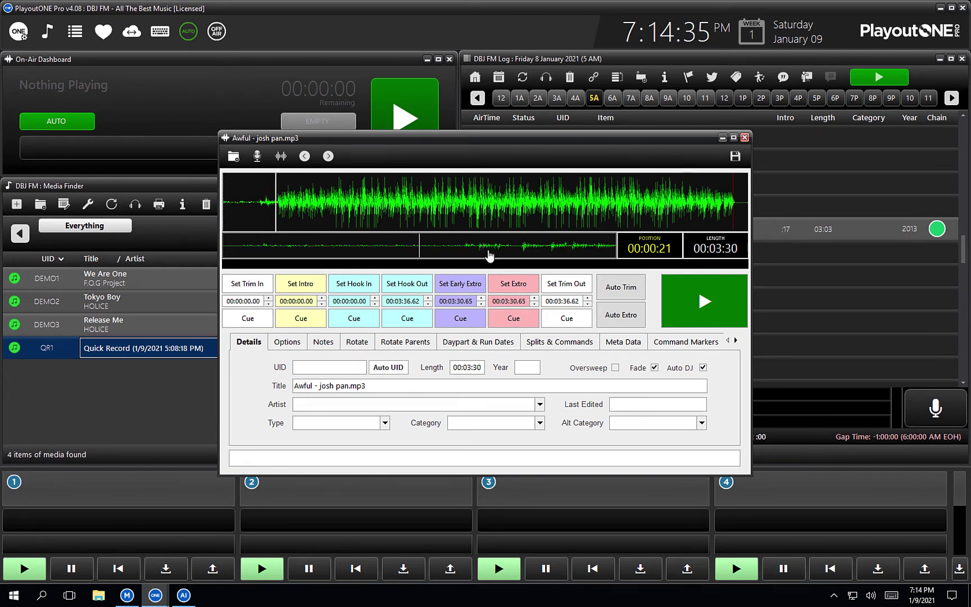
pyautogui.moveTo(508, 254); pyautogui.dragTo(473, 258)
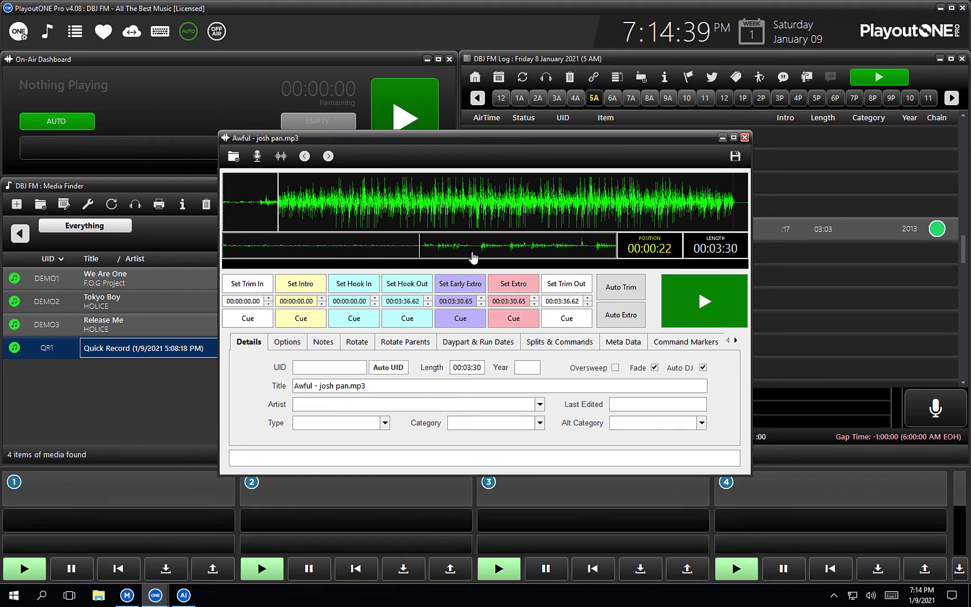
pyautogui.click(247, 284)
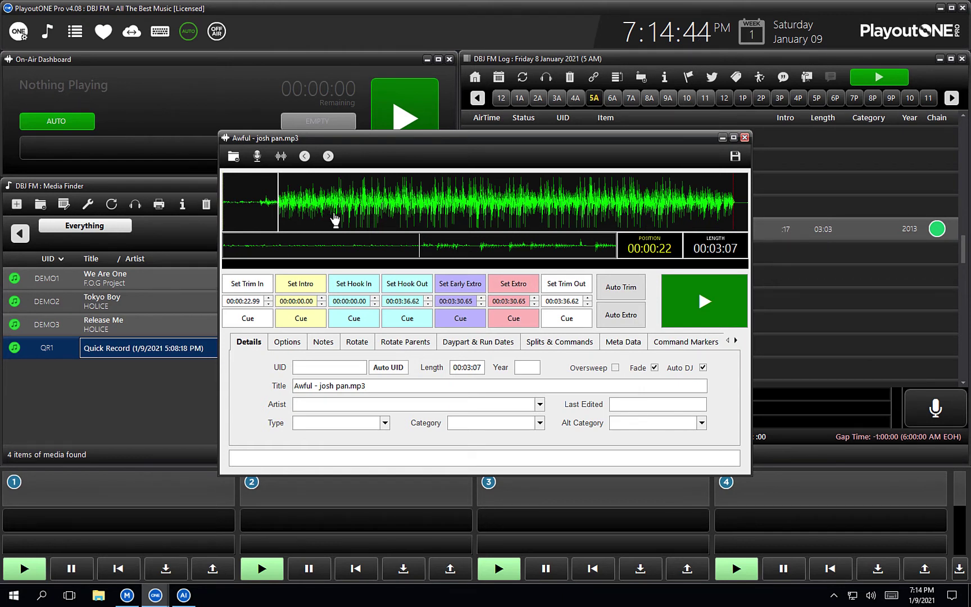
pyautogui.click(268, 218)
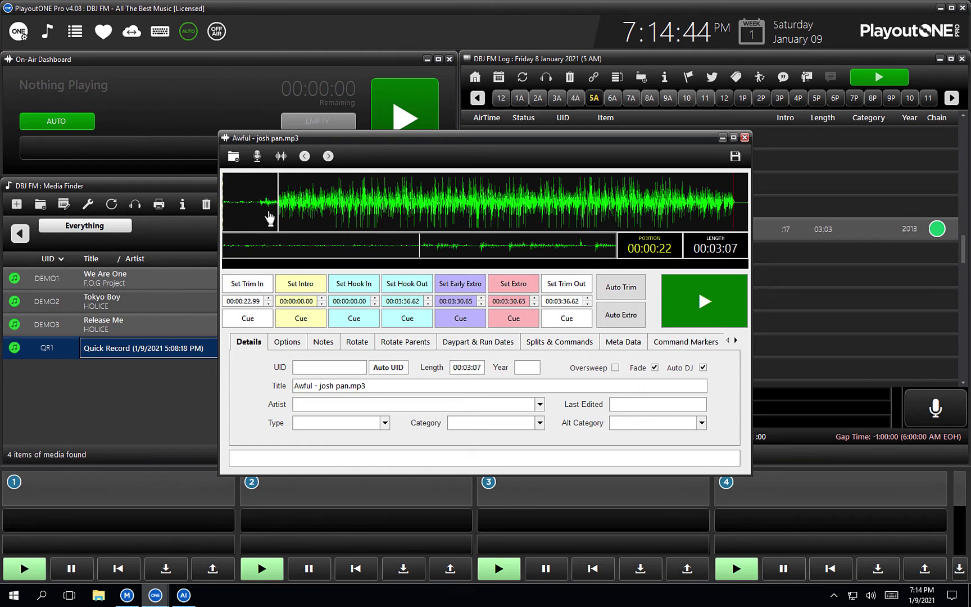
pyautogui.click(423, 209)
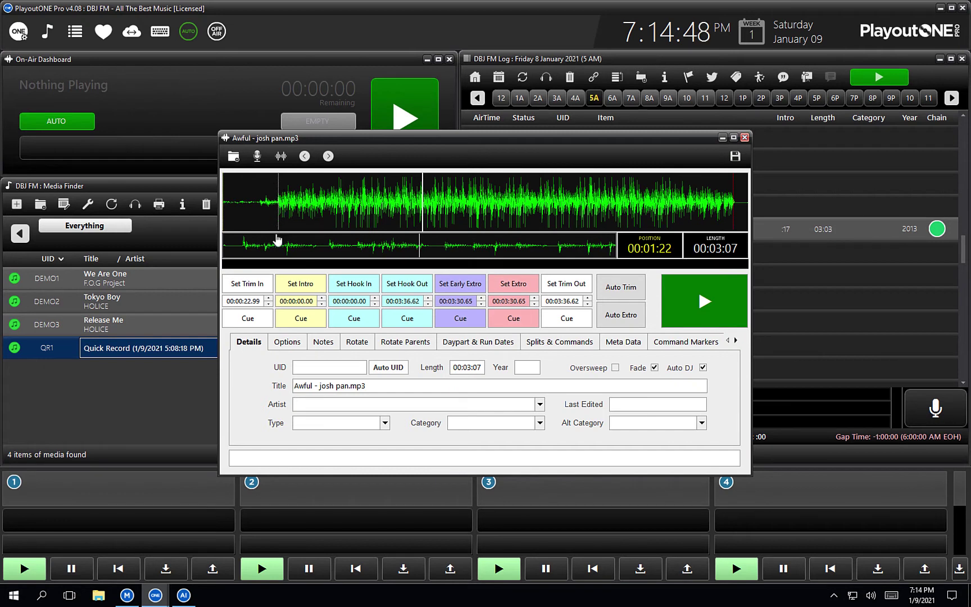
# Play the song from the trim-in point, mark the intro at 00:00:31.24 during playback and pause
pyautogui.click(265, 321)
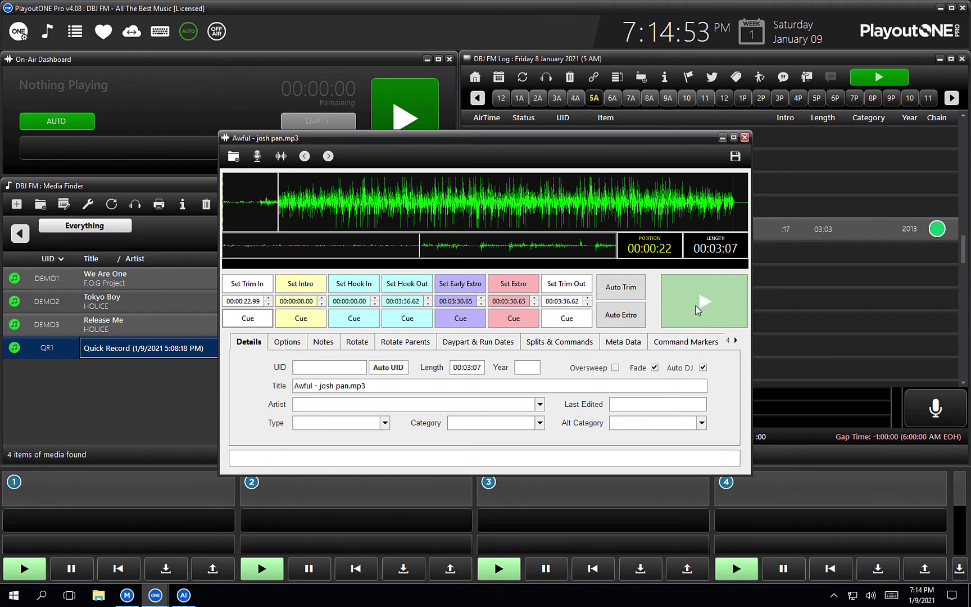
pyautogui.click(696, 306)
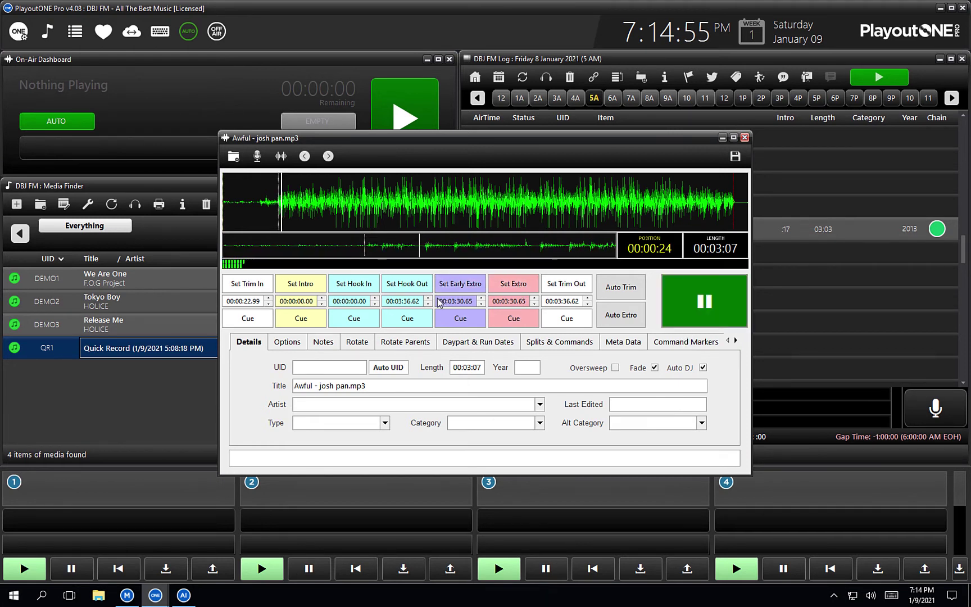
pyautogui.click(301, 285)
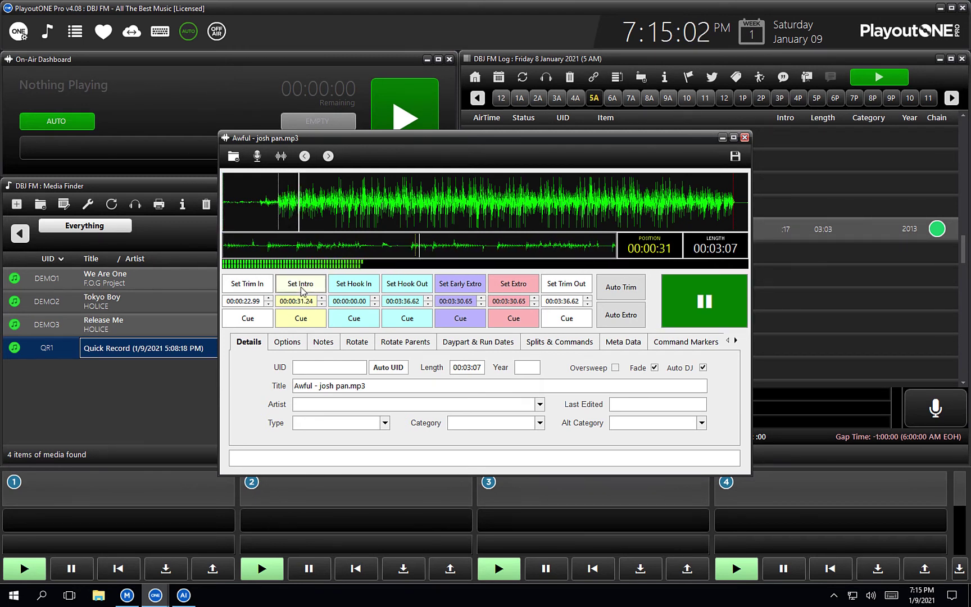
pyautogui.click(706, 301)
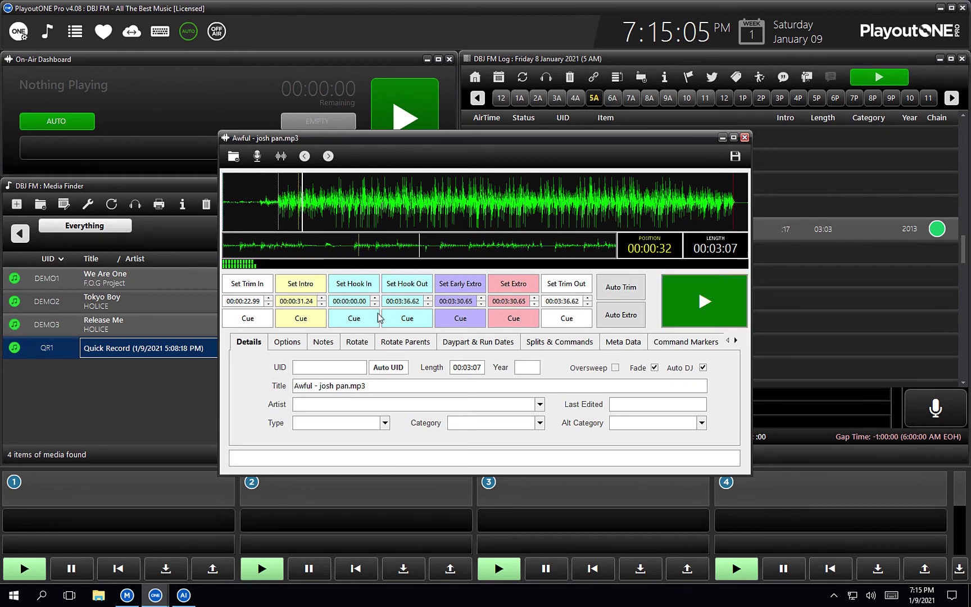
# Audition the intro marker and fine-tune the intro point to 00:00:31.11
pyautogui.click(311, 320)
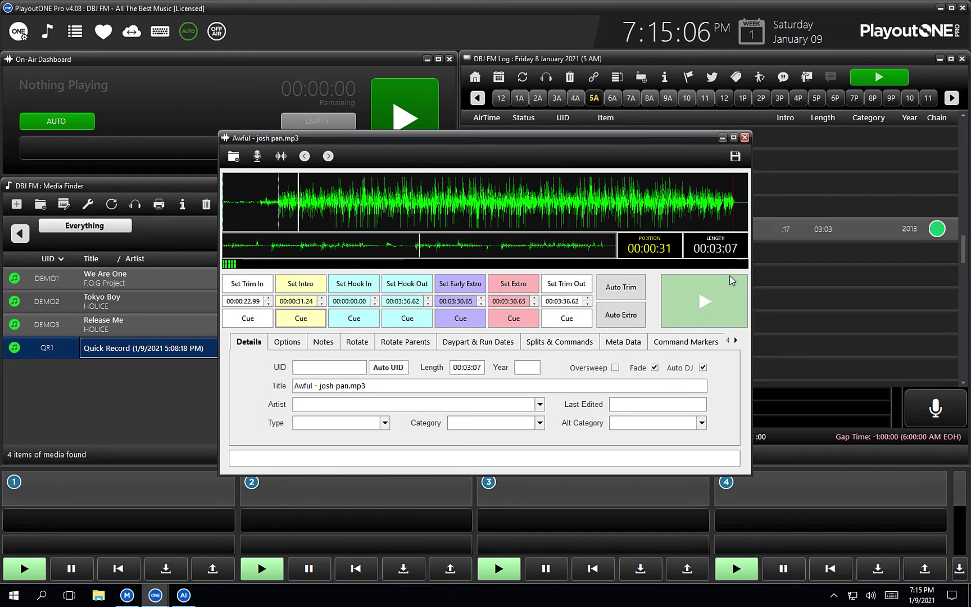
pyautogui.click(318, 318)
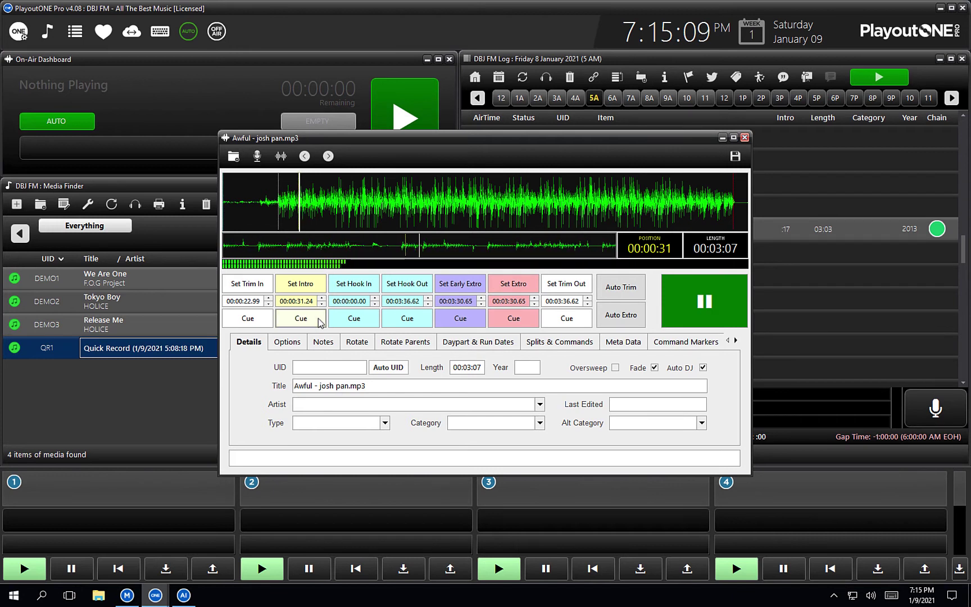
pyautogui.click(682, 300)
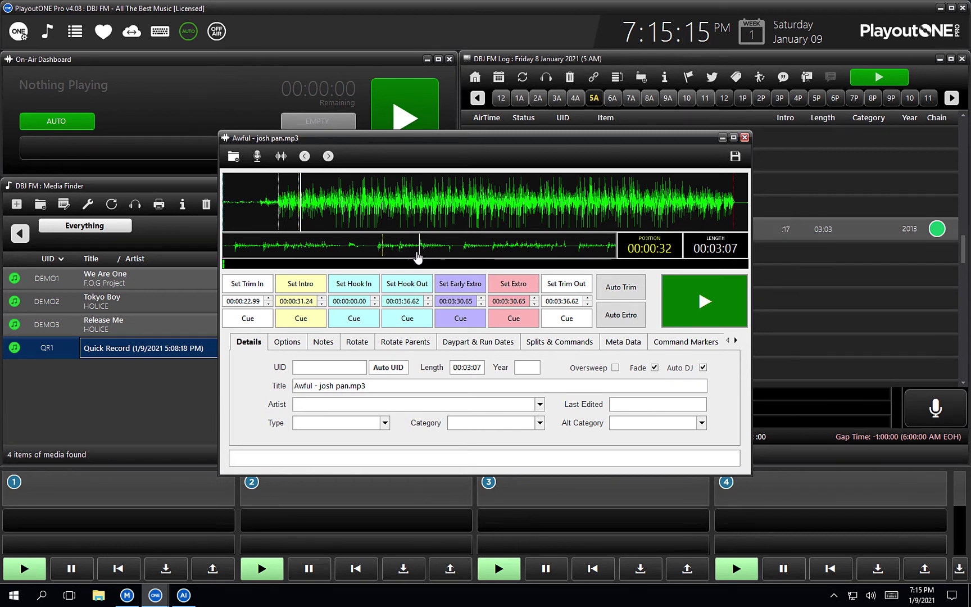
pyautogui.moveTo(419, 258); pyautogui.dragTo(455, 256)
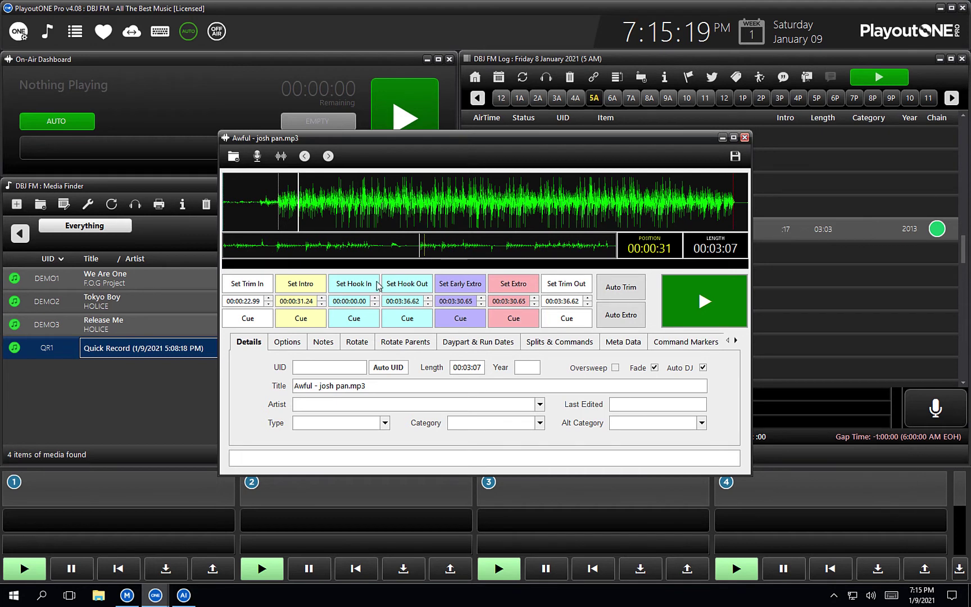
pyautogui.click(324, 288)
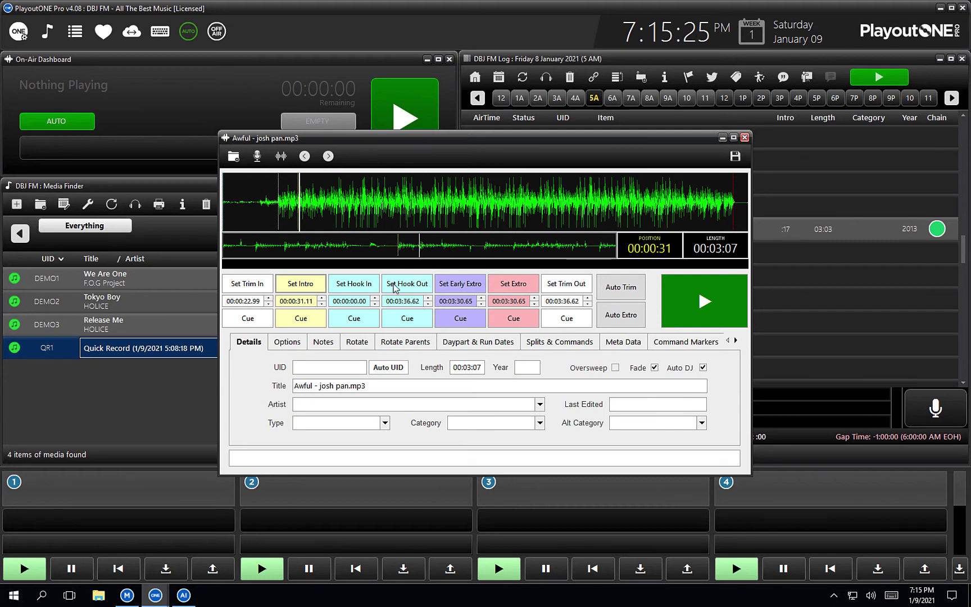
pyautogui.click(323, 304)
pyautogui.click(323, 298)
pyautogui.click(323, 298)
# Play from about 00:01:40 and mark the hook in at 00:01:43.37 and the hook out at 00:01:47.12
pyautogui.click(465, 220)
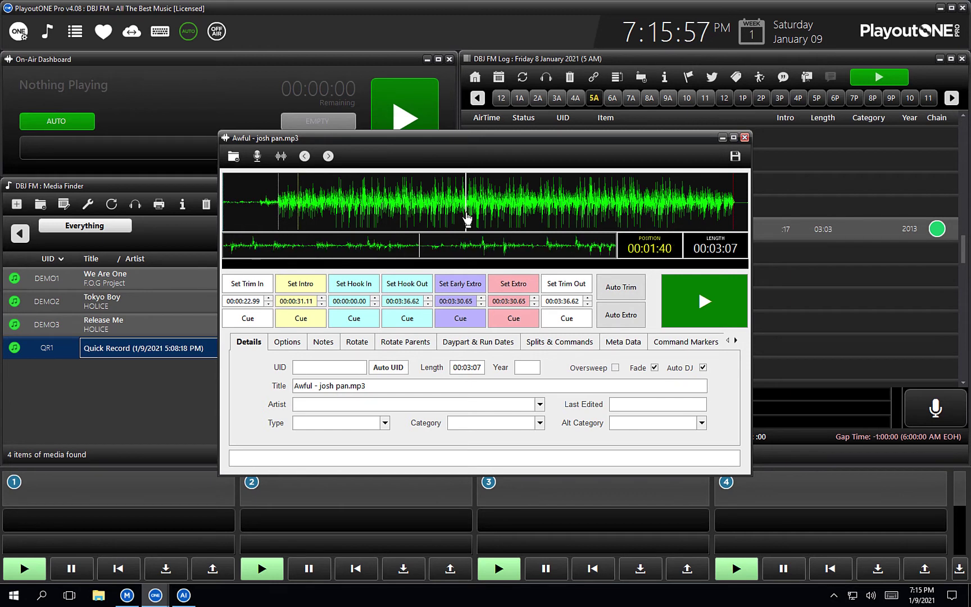
pyautogui.click(706, 300)
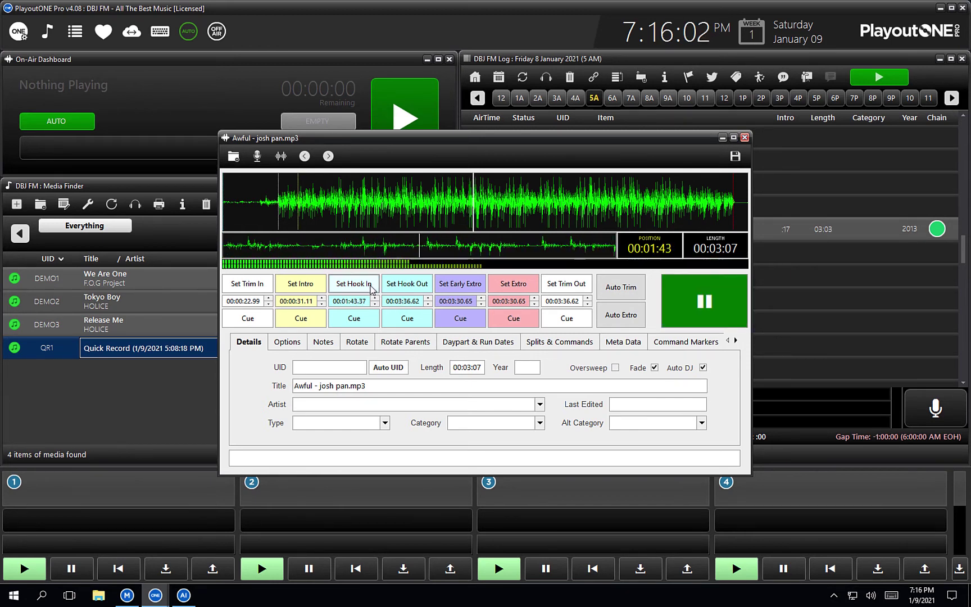
pyautogui.click(370, 287)
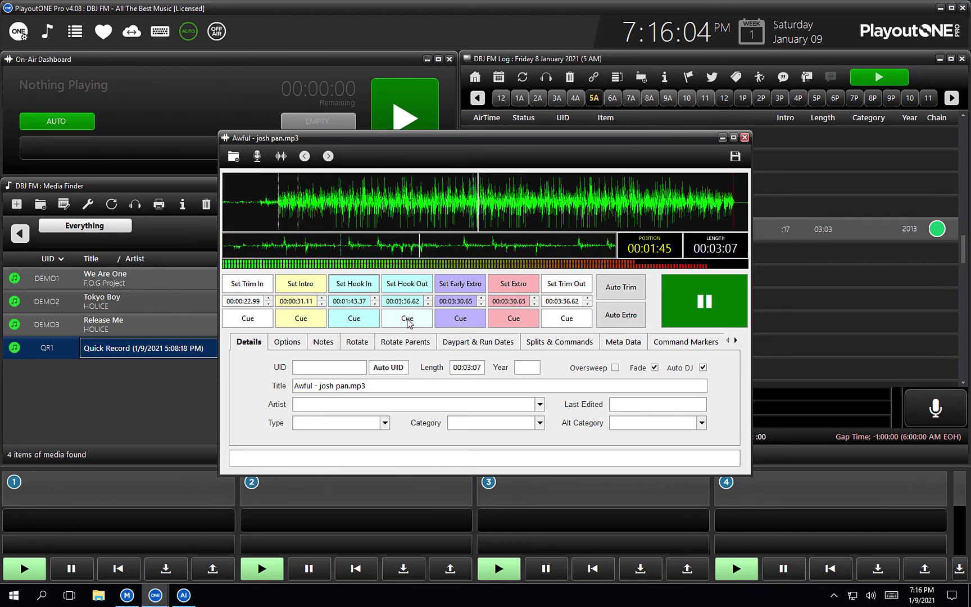
pyautogui.click(414, 292)
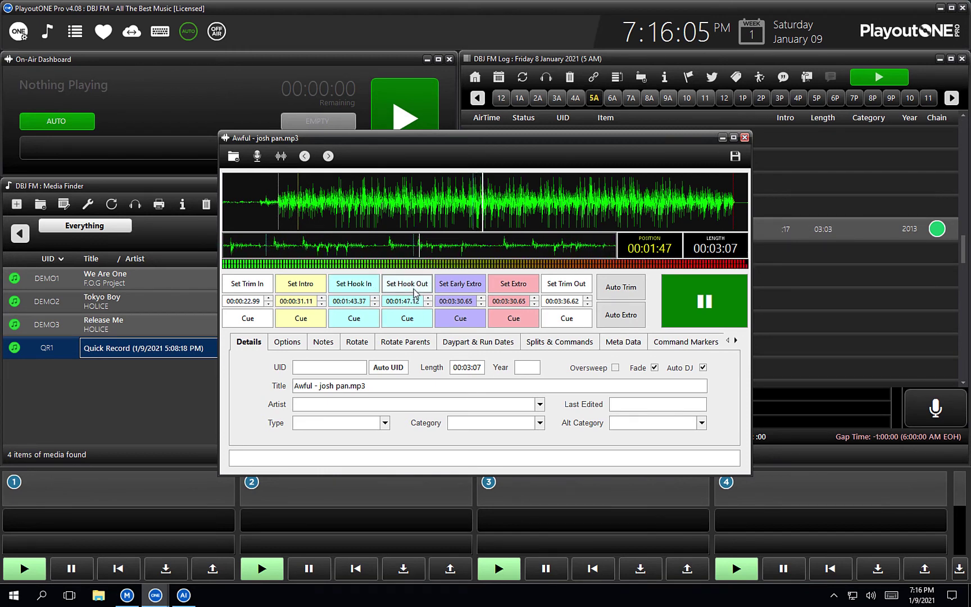
# Replay the song repeatedly from the hook-in cue to audition the hook, and pause playback
pyautogui.click(349, 319)
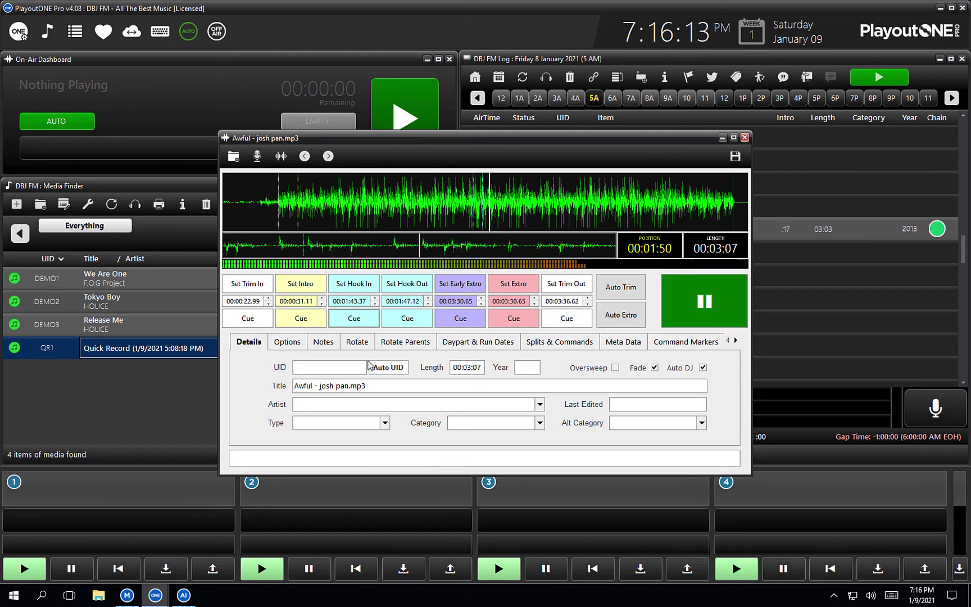
pyautogui.click(353, 319)
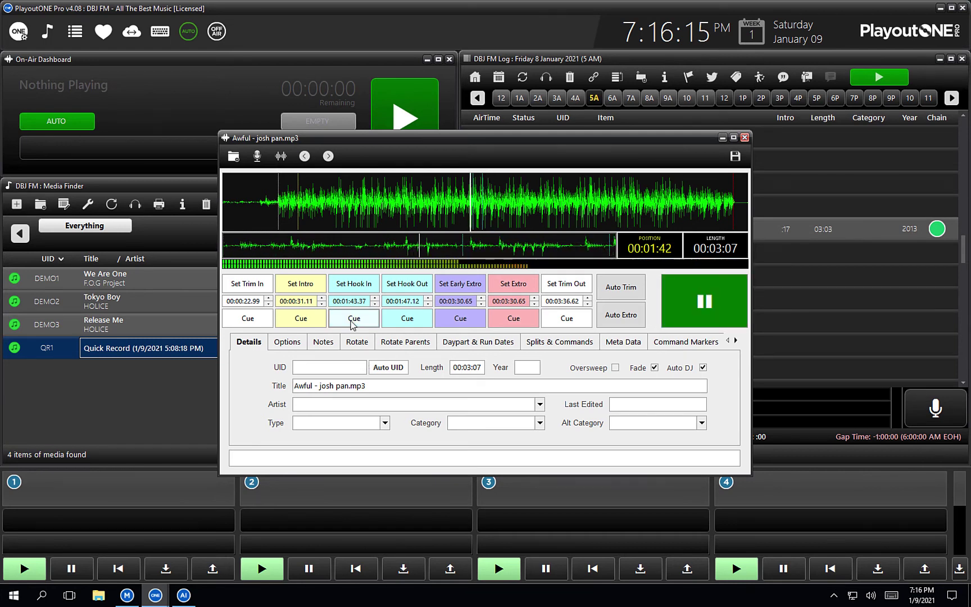
pyautogui.click(354, 319)
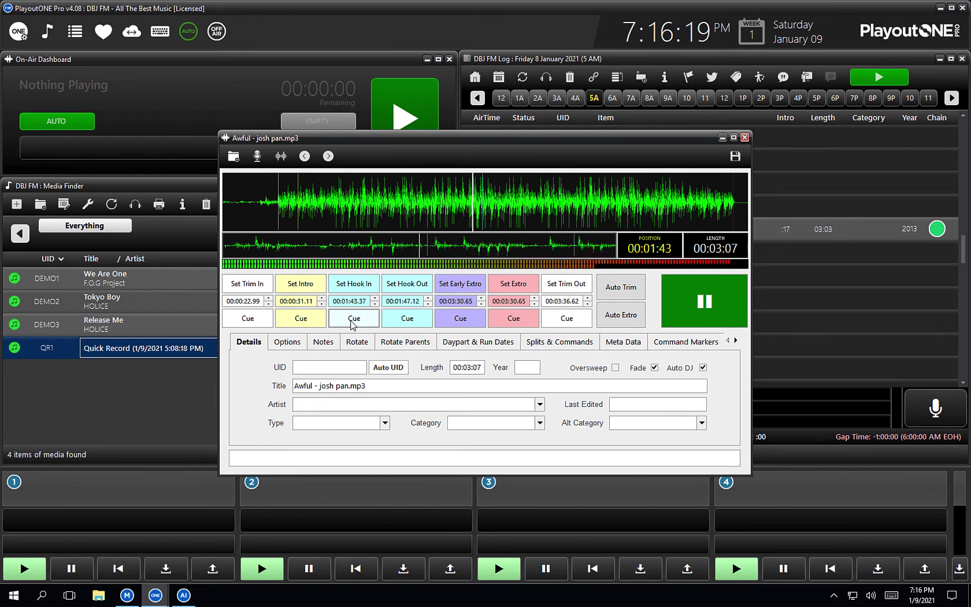
pyautogui.click(354, 319)
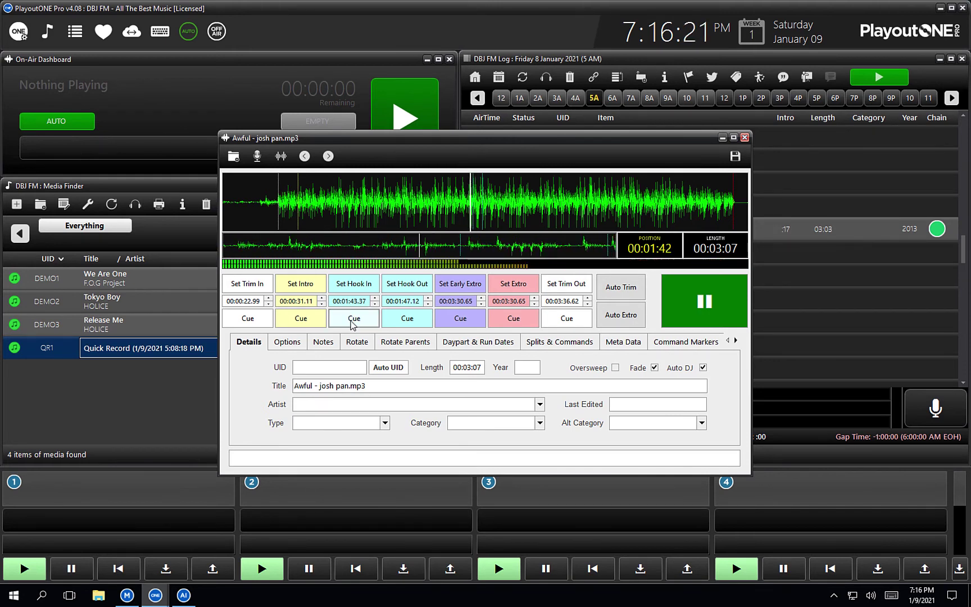
pyautogui.click(704, 290)
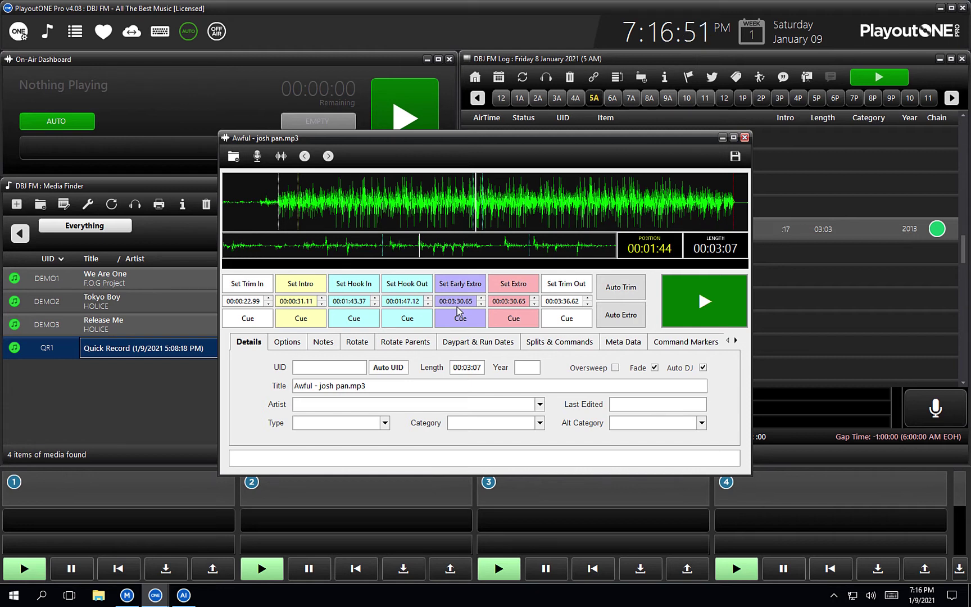
# Enable the Oversweep option for the song
pyautogui.click(615, 369)
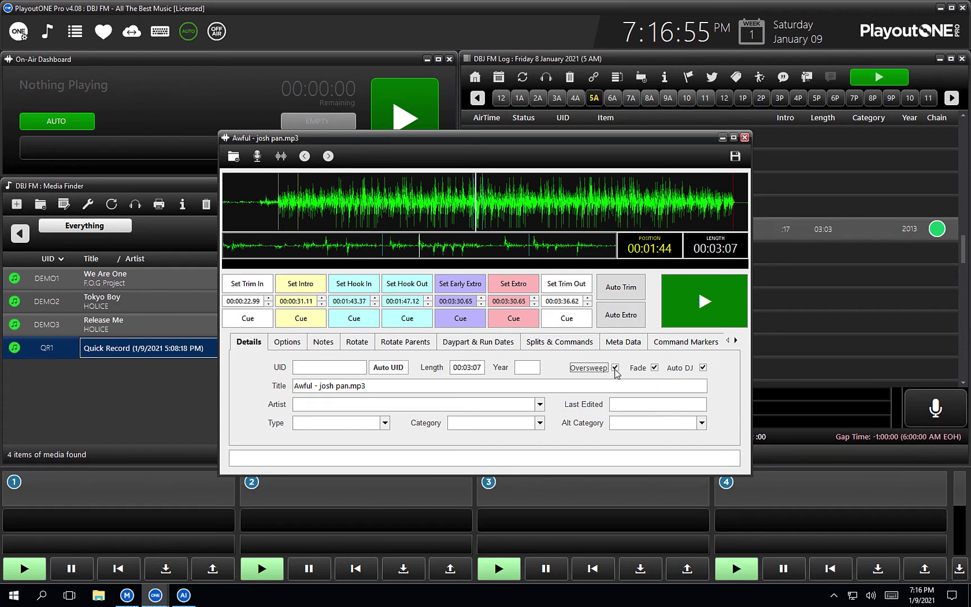
pyautogui.click(616, 368)
pyautogui.click(601, 369)
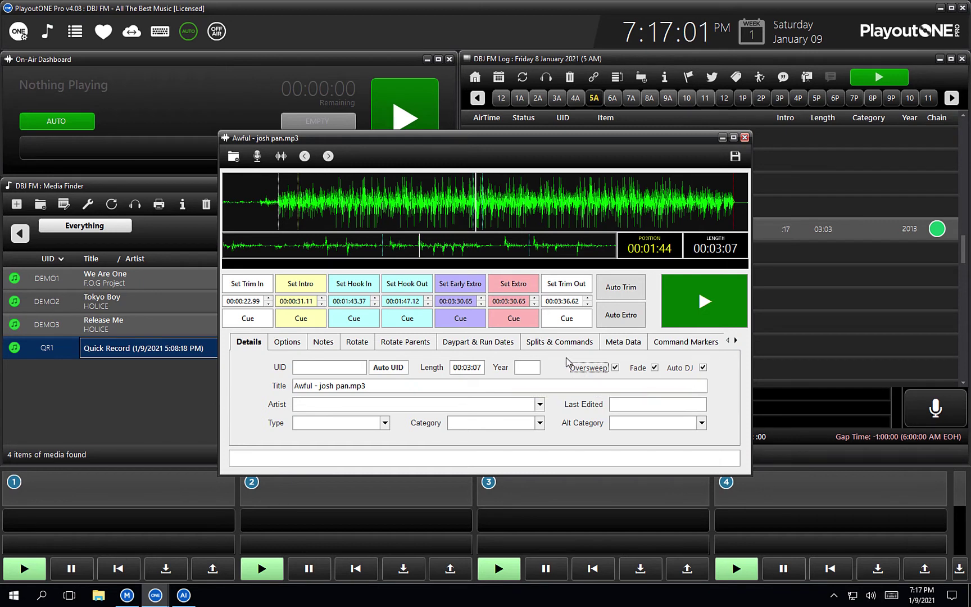
# Disable Oversweep for the song and cue the playback position to the extro and trim-out points
pyautogui.click(583, 369)
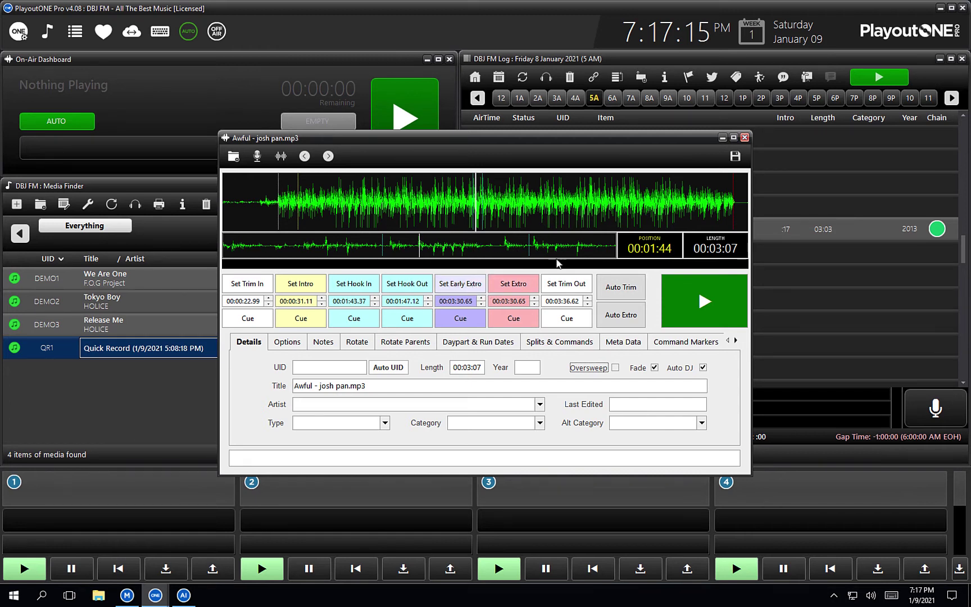
pyautogui.click(609, 205)
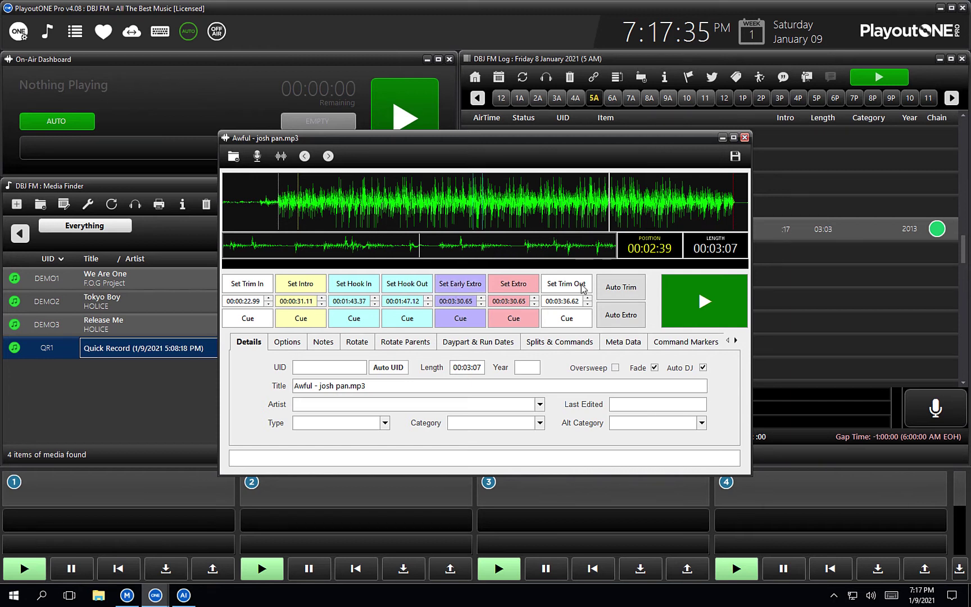
pyautogui.click(514, 319)
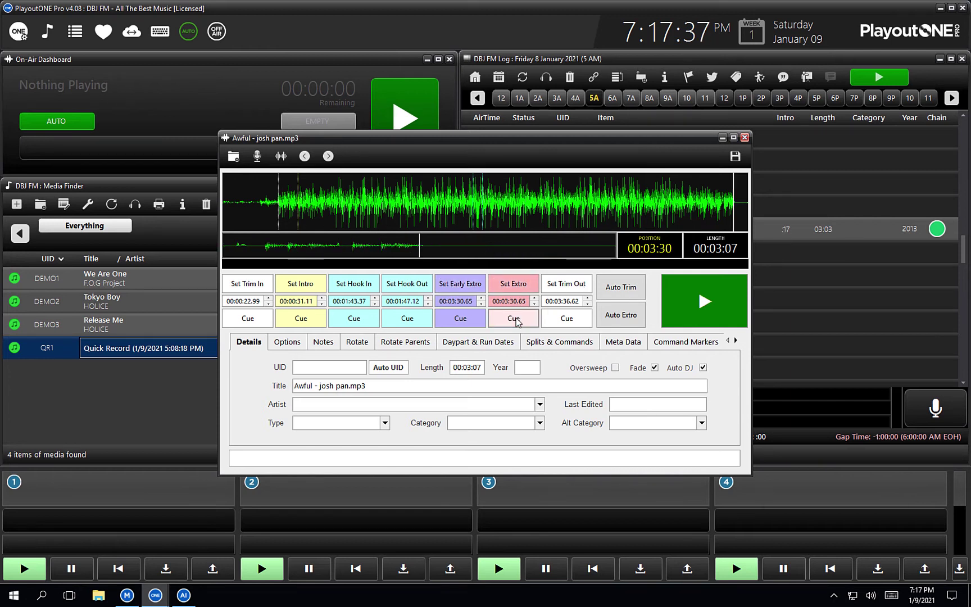
pyautogui.click(566, 319)
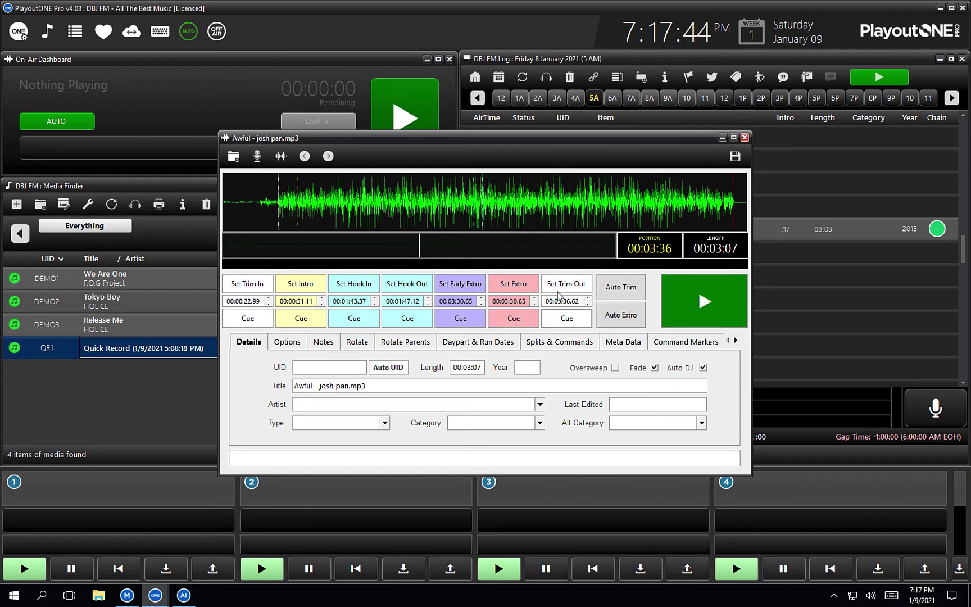
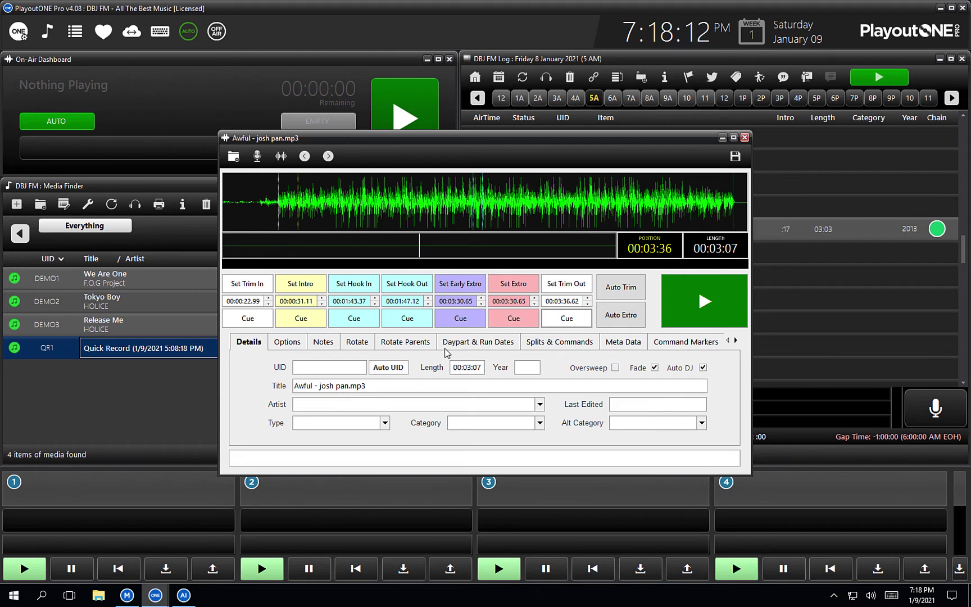
# Generate an automatic UID for the song and replace it with the custom UID DBJ76
pyautogui.click(400, 367)
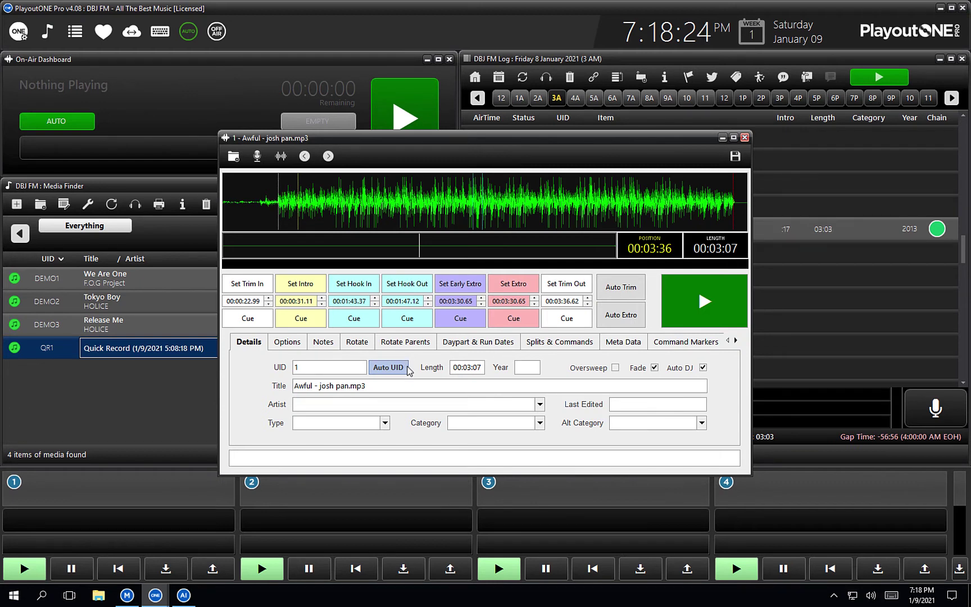
pyautogui.doubleClick(336, 369)
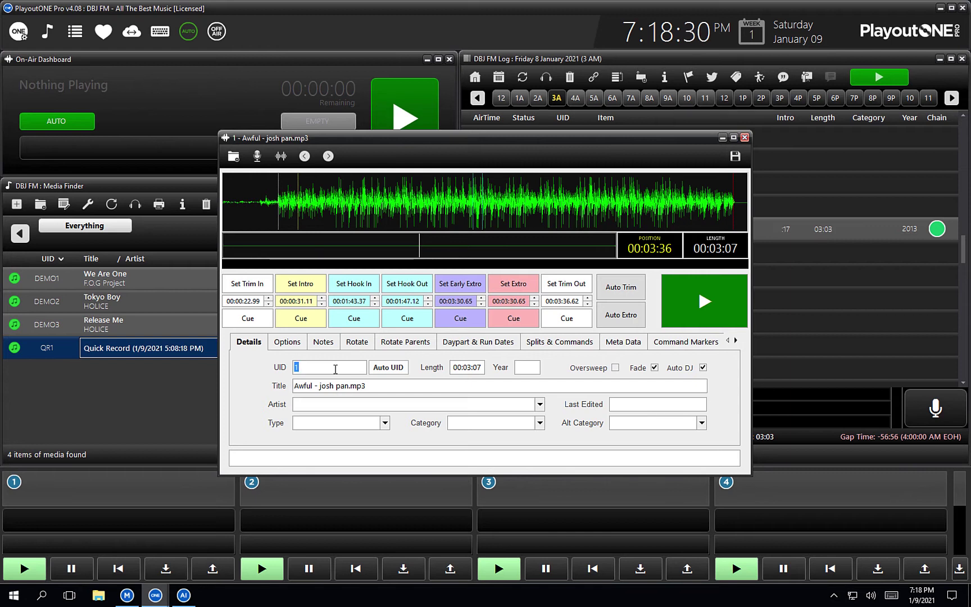
pyautogui.write('DBJ76')
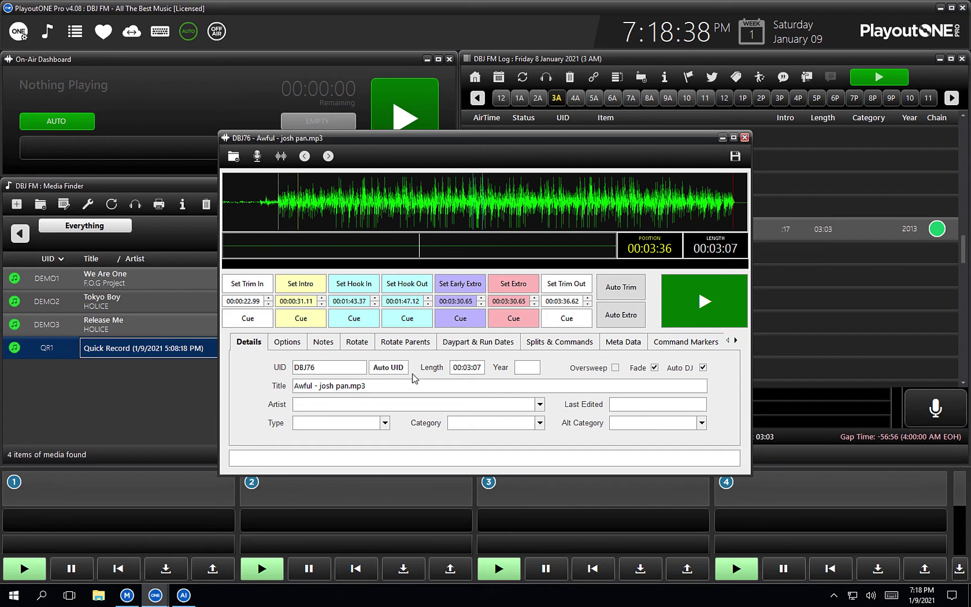
# Assign an automatic UID to the song and cut its title down to "Awful"
pyautogui.click(393, 372)
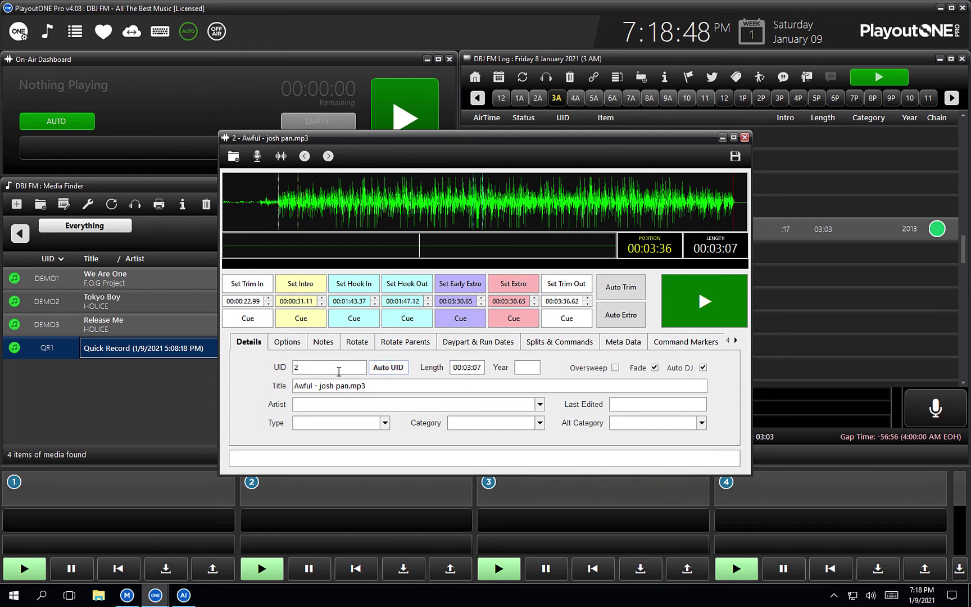
pyautogui.click(371, 384)
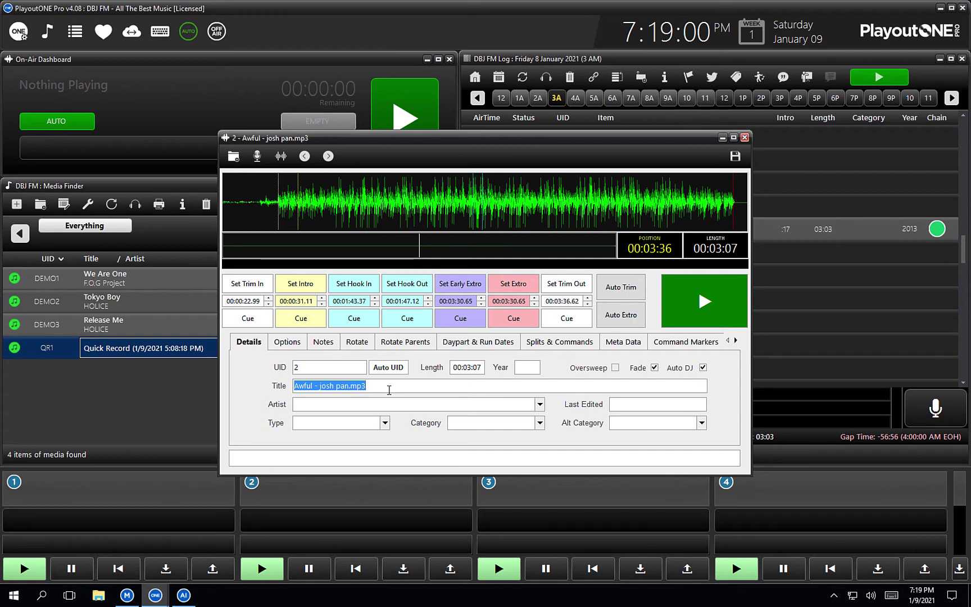
pyautogui.click(322, 386)
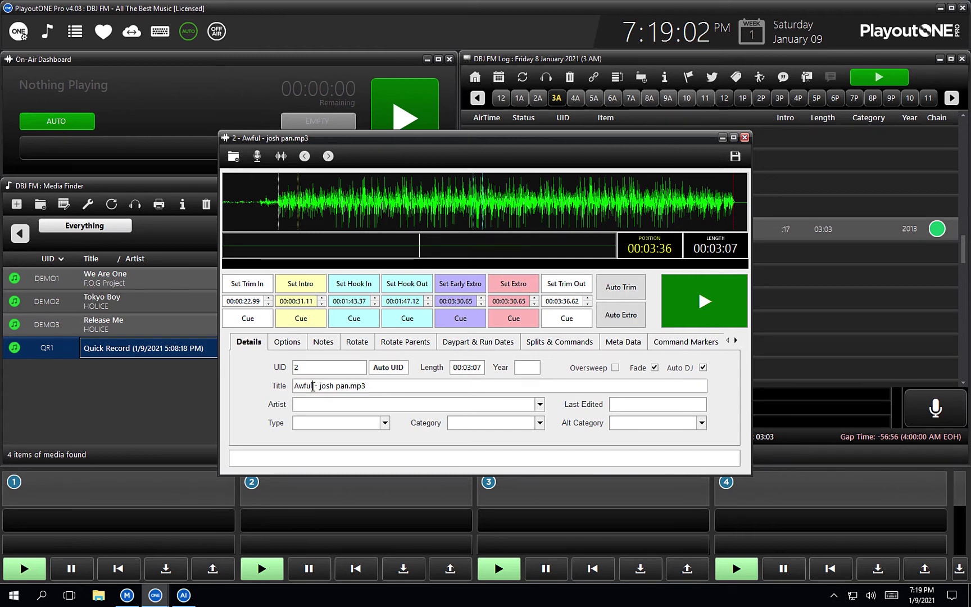
pyautogui.moveTo(312, 387); pyautogui.dragTo(415, 394)
pyautogui.hotkey('ctrl', 'c')
pyautogui.press('BackSpace')
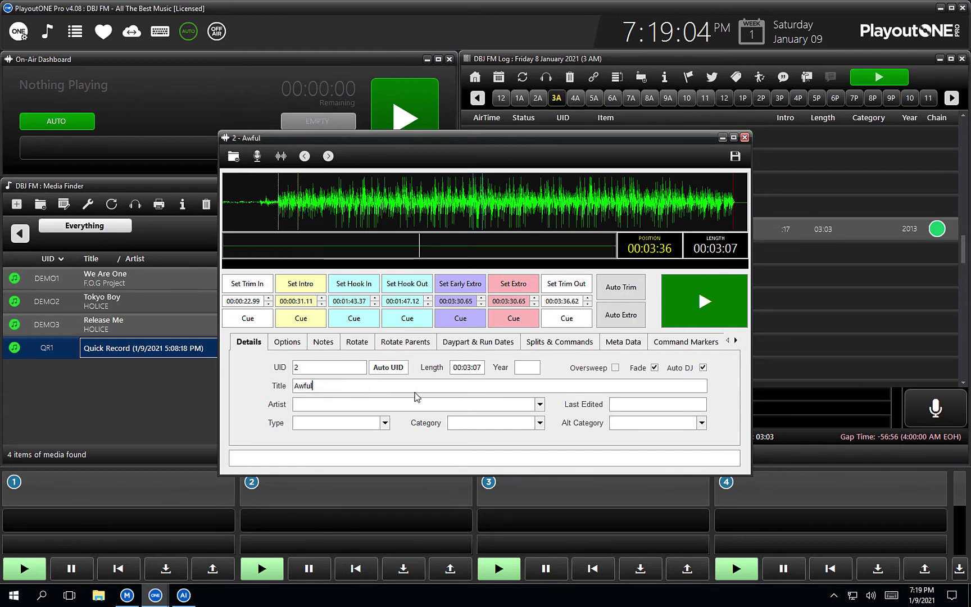
# Paste the text cut from the title as the artist and clean it up to read "Josh Pan"
pyautogui.click(373, 400)
pyautogui.hotkey('ctrl', 'v')
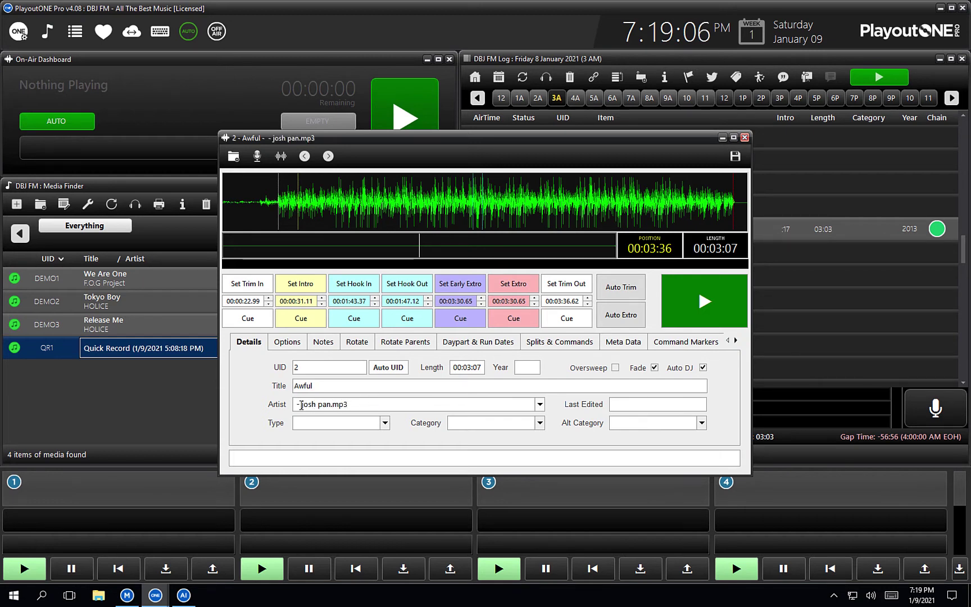
pyautogui.press('Home')
pyautogui.hotkey('shift', 'Right')
pyautogui.hotkey('shift', 'Right')
pyautogui.hotkey('shift', 'Right')
pyautogui.press('BackSpace')
pyautogui.press('Delete')
pyautogui.write('J')
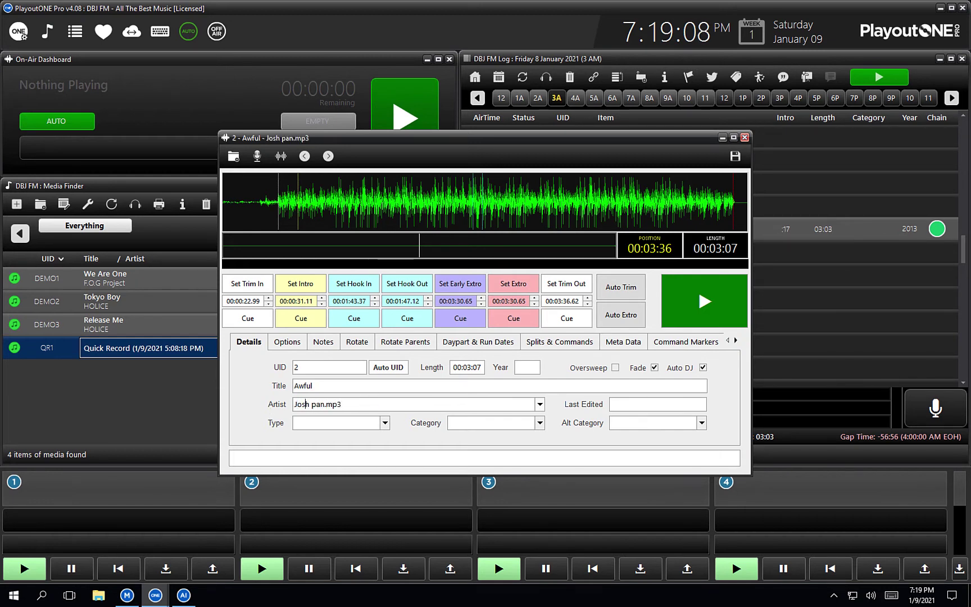
pyautogui.hotkey('ctrl', 'Right')
pyautogui.press('Delete')
pyautogui.write('P')
pyautogui.press('End')
pyautogui.press('BackSpace')
pyautogui.press('BackSpace')
pyautogui.press('BackSpace')
pyautogui.press('BackSpace')
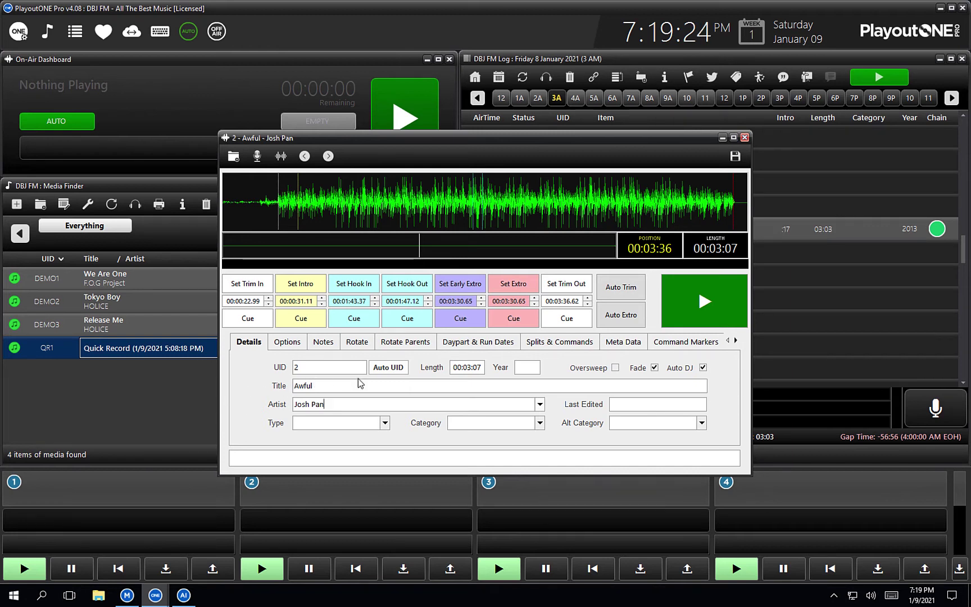
# Set the media type to Song and check the available categories
pyautogui.click(385, 423)
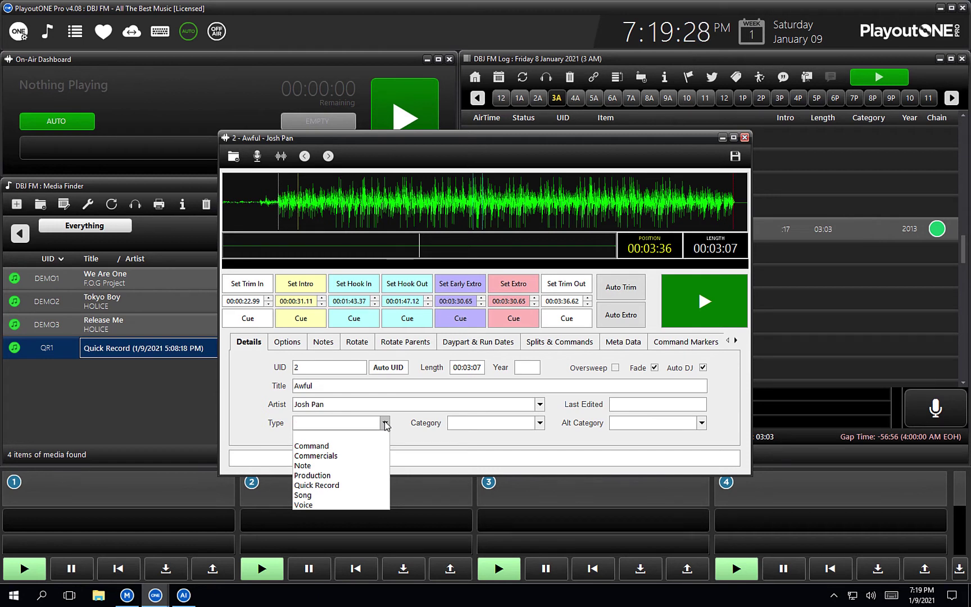
pyautogui.click(339, 494)
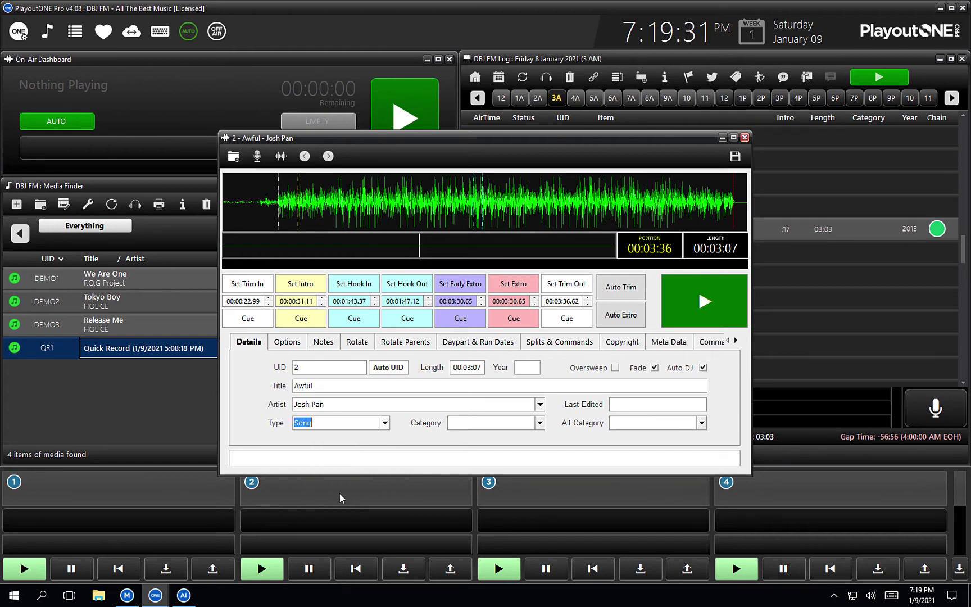
pyautogui.click(538, 424)
pyautogui.click(537, 427)
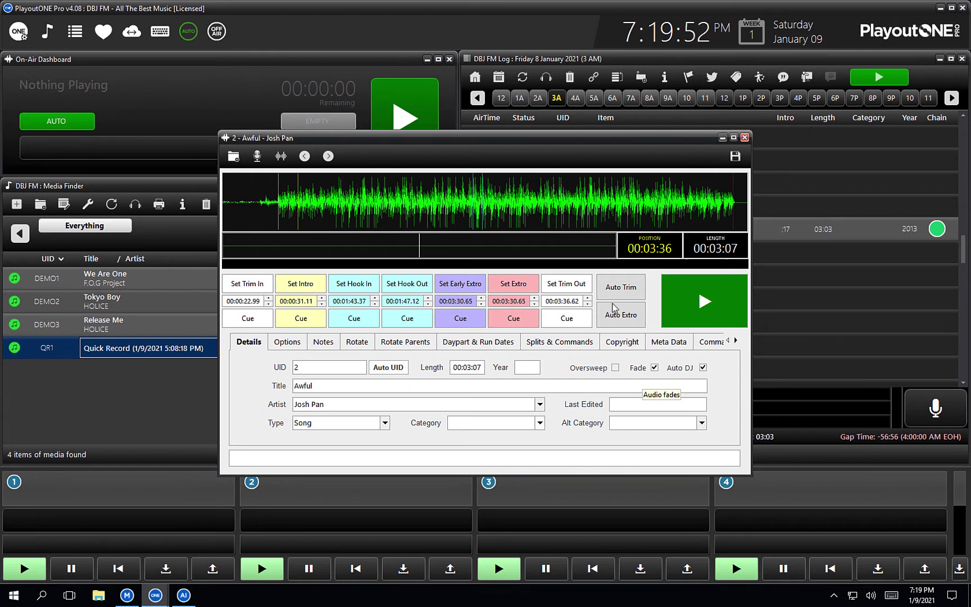
# Audition the song's ending from about 00:03:26 and disable the Fade option
pyautogui.click(516, 319)
pyautogui.click(724, 209)
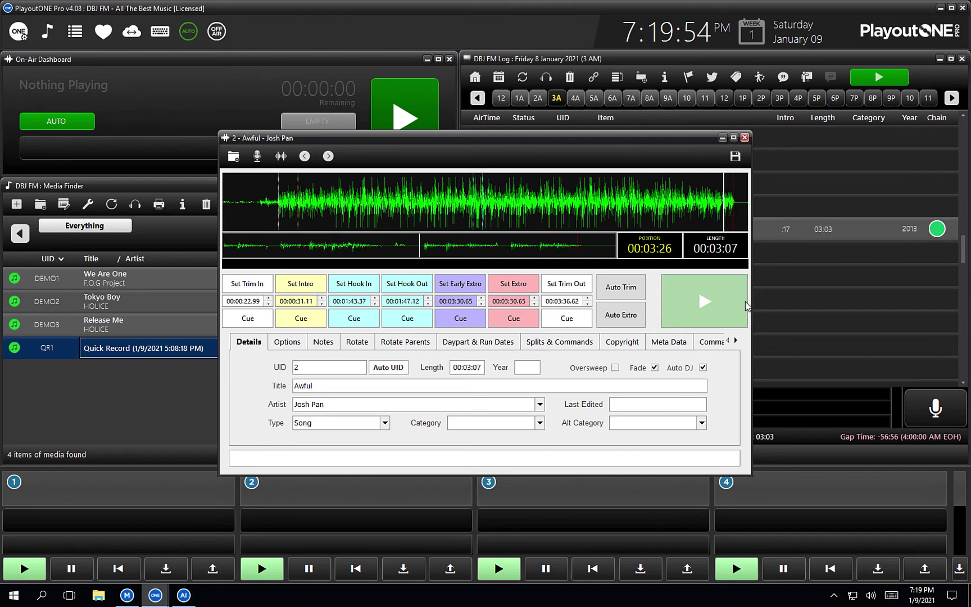
pyautogui.click(733, 306)
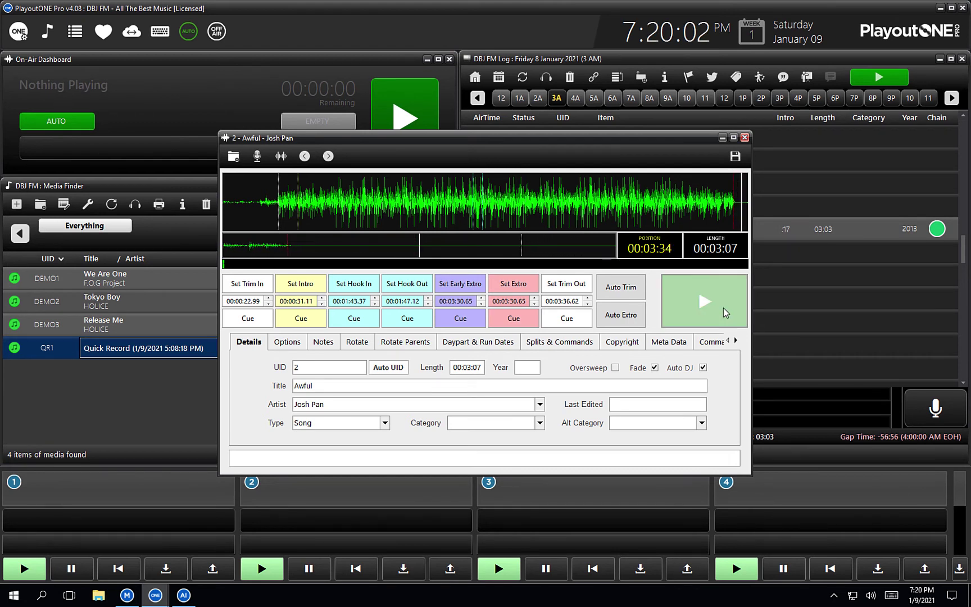
pyautogui.click(724, 308)
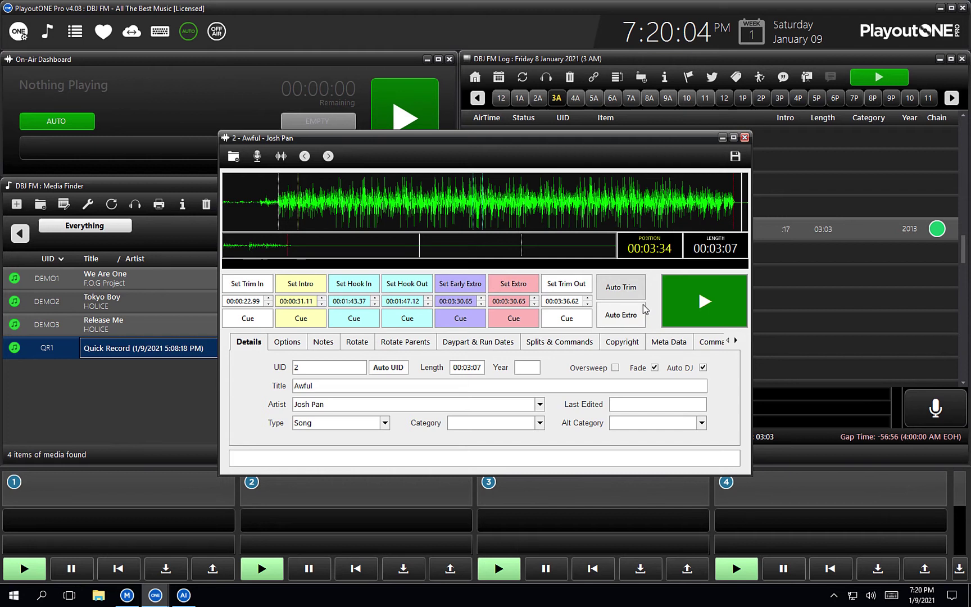
pyautogui.click(654, 369)
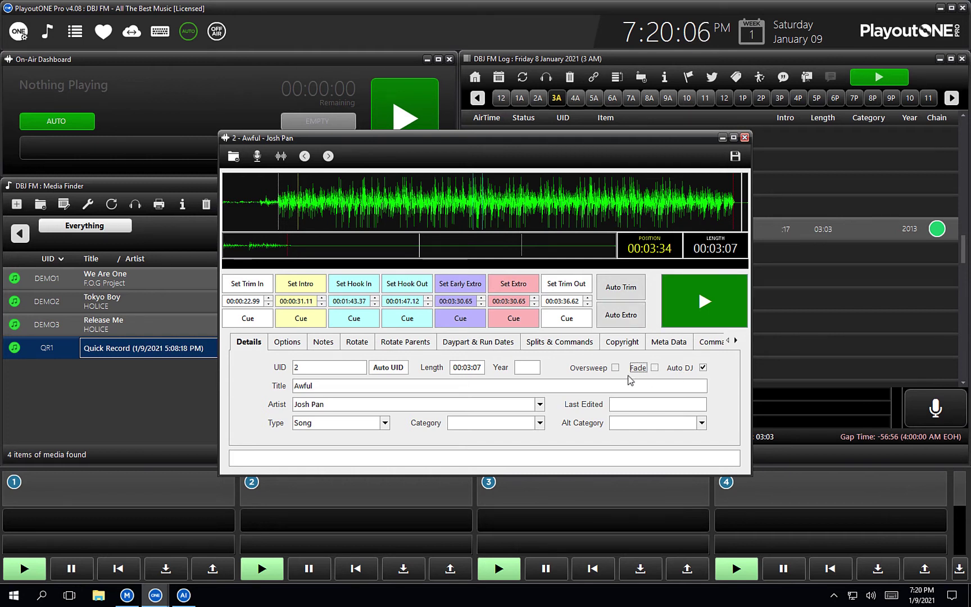
# Review the song's playback options and add the note "This is a really moody song."
pyautogui.click(290, 345)
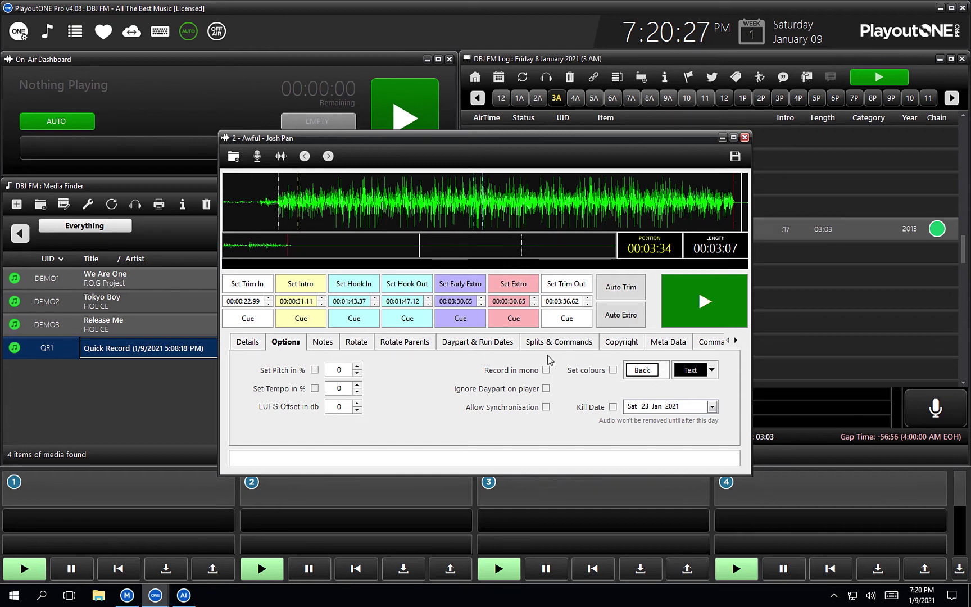
pyautogui.click(321, 341)
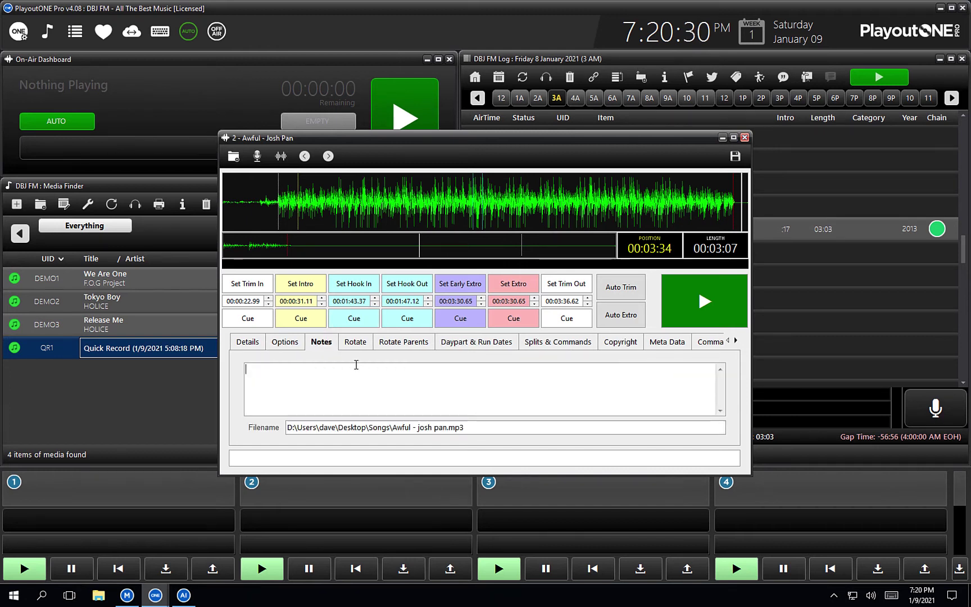
pyautogui.click(356, 365)
pyautogui.write('This is areally')
pyautogui.press('BackSpace')
pyautogui.press('BackSpace')
pyautogui.press('BackSpace')
pyautogui.press('BackSpace')
pyautogui.press('BackSpace')
pyautogui.write('really moo')
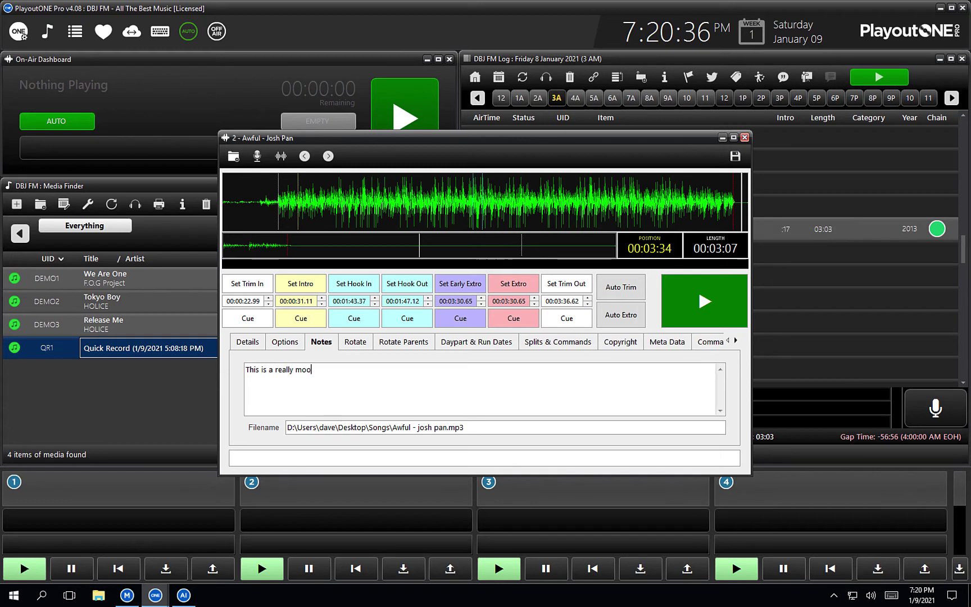
pyautogui.write('dy song.')
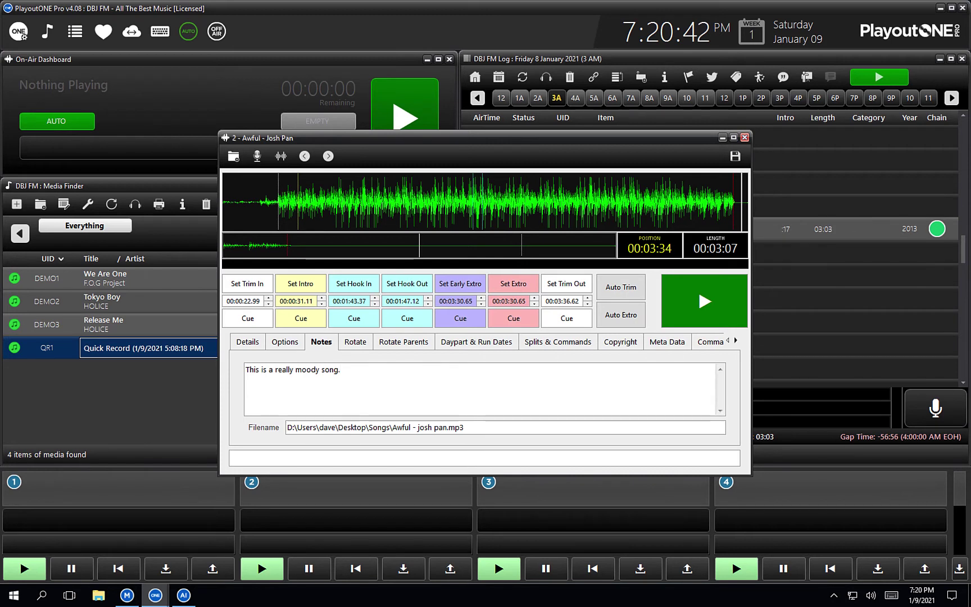
# Examine the song's rotate, daypart and run date, splits and commands, and copyright settings
pyautogui.click(358, 349)
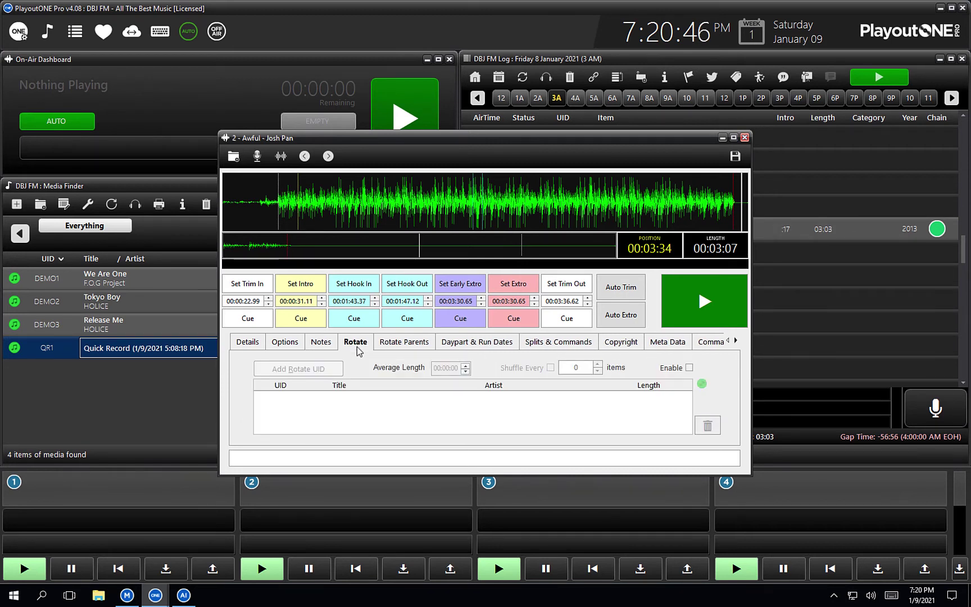
pyautogui.click(401, 347)
pyautogui.click(369, 348)
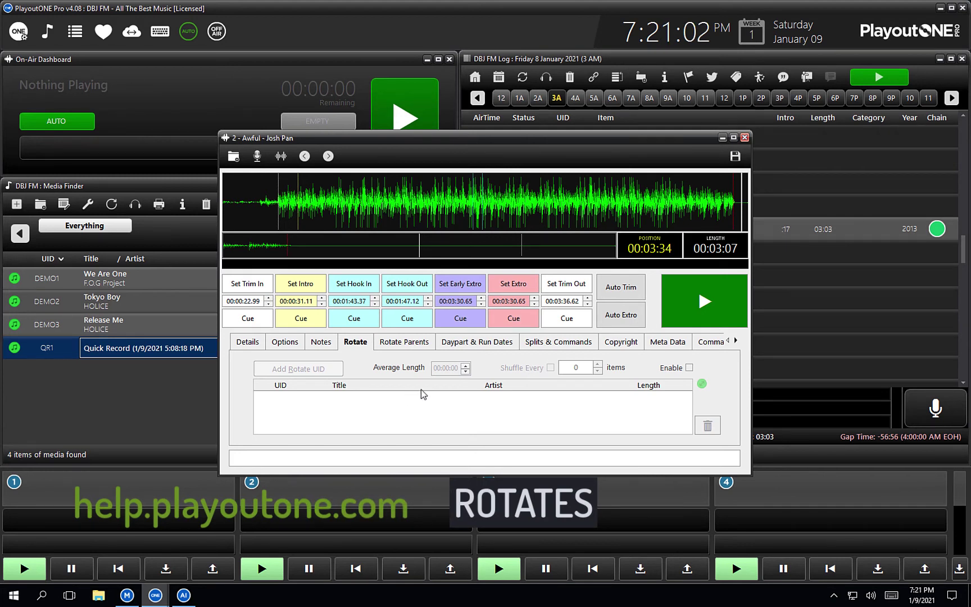
pyautogui.click(488, 343)
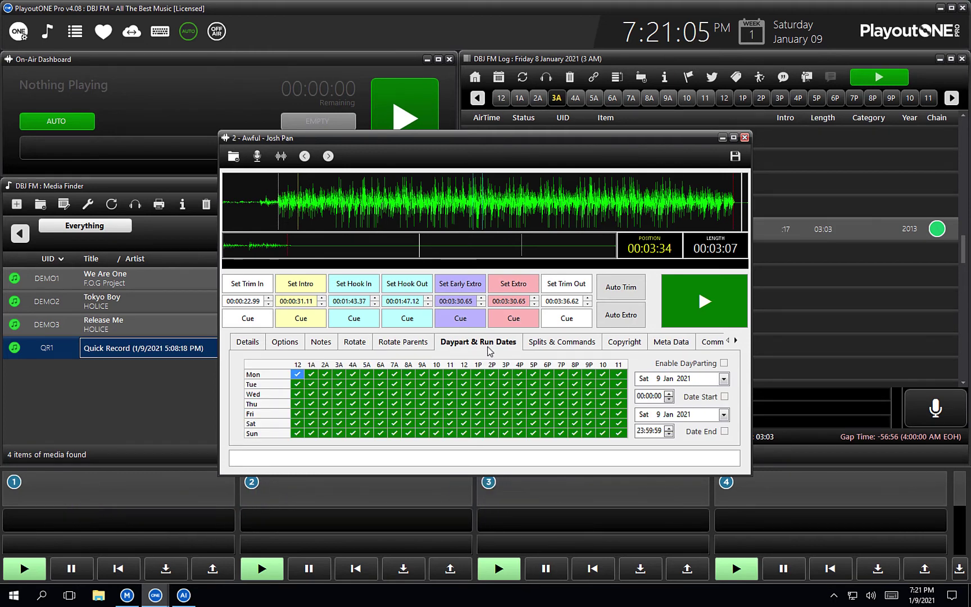
pyautogui.click(579, 344)
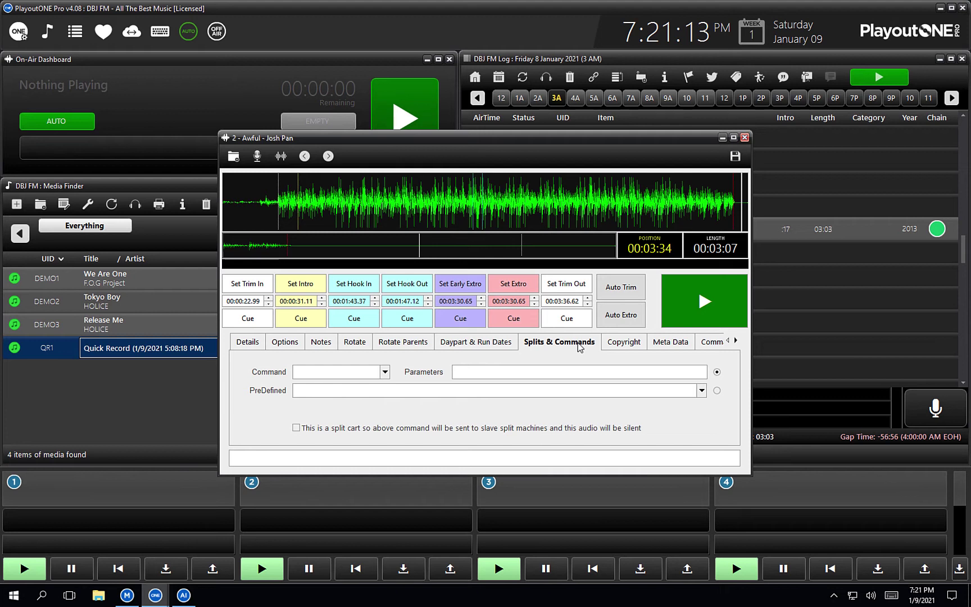
pyautogui.click(639, 344)
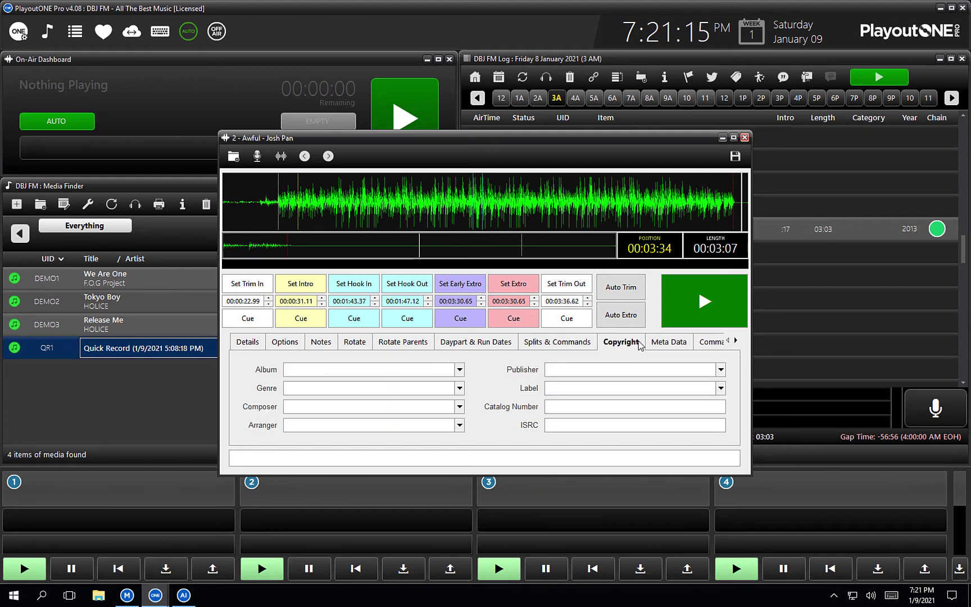
pyautogui.click(390, 367)
pyautogui.click(389, 367)
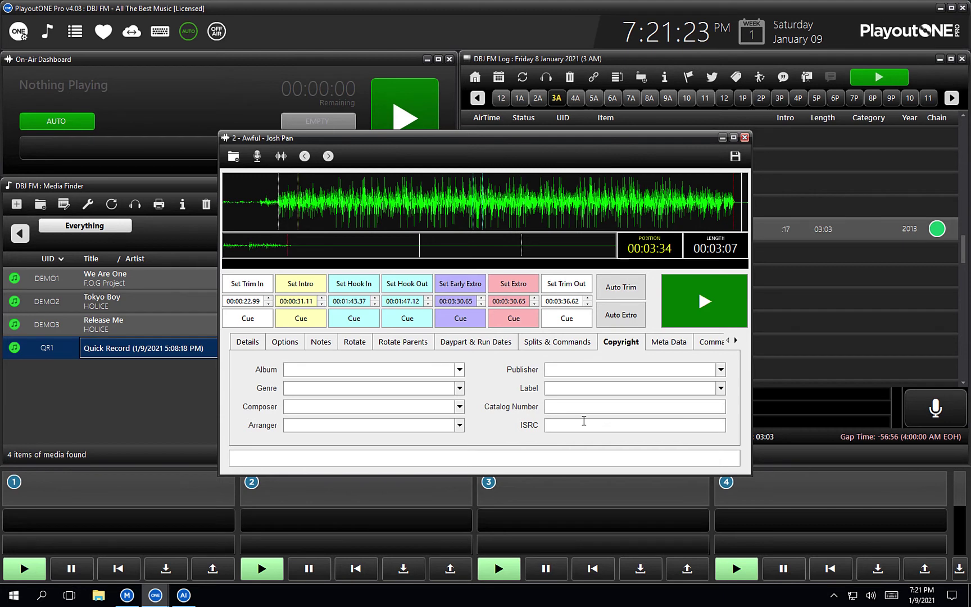
# Enter the song's meta text "Grab your Josh Pan Tickets from dbjfm.com" and enable meta data for it
pyautogui.click(661, 345)
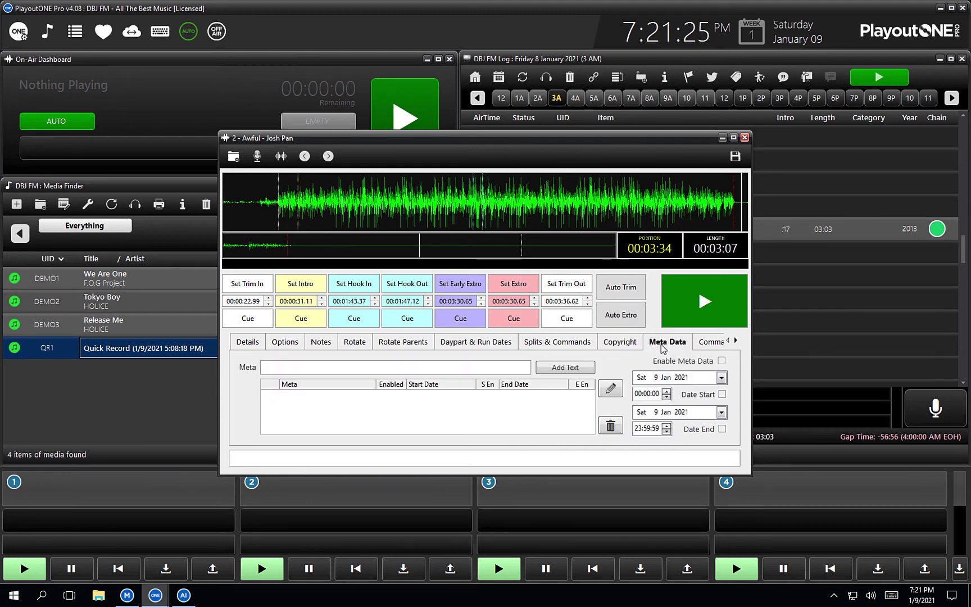
pyautogui.click(399, 364)
pyautogui.write('Grab your Jo')
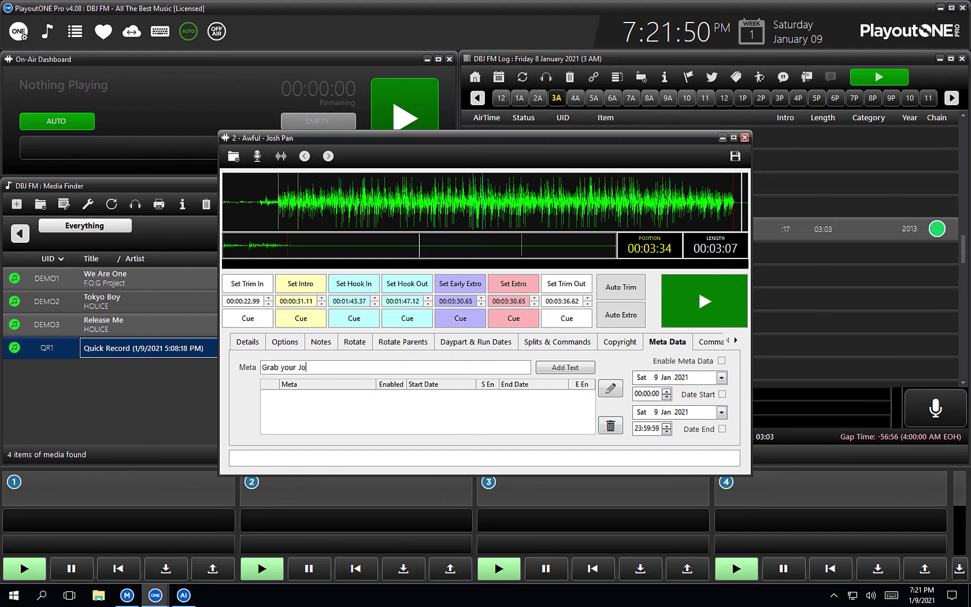
pyautogui.write('sh Pan Tickets ')
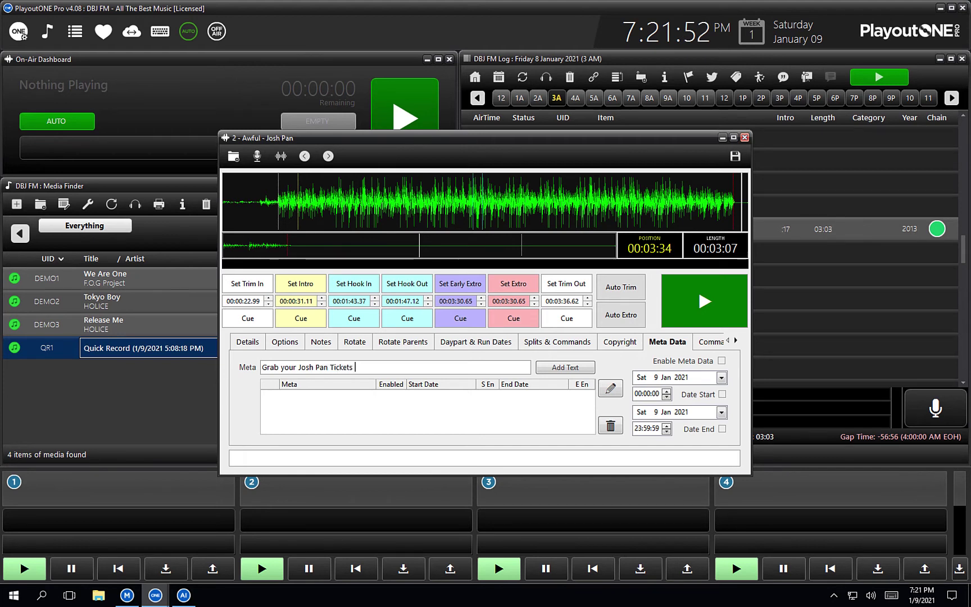
pyautogui.write('from dbjfm.com')
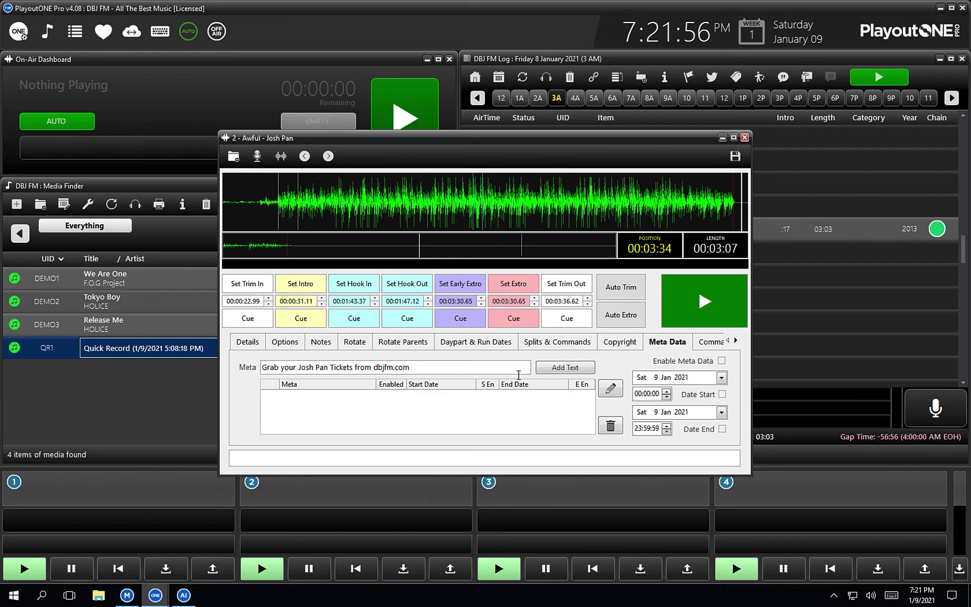
pyautogui.click(721, 361)
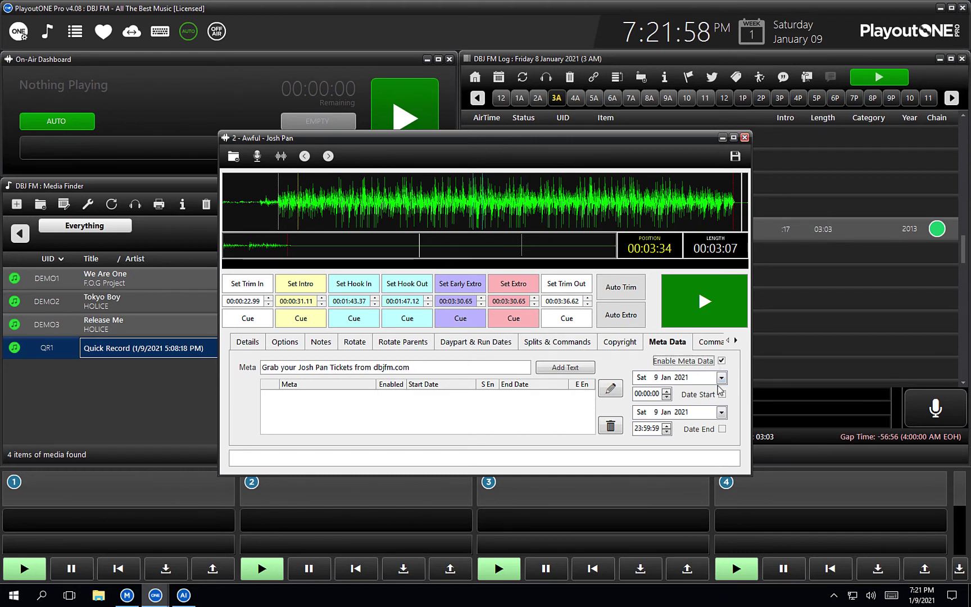
# Add the meta text with an enabled start date of 9 Jan 2021 and an enabled end date of 11 Jan 2021
pyautogui.click(721, 378)
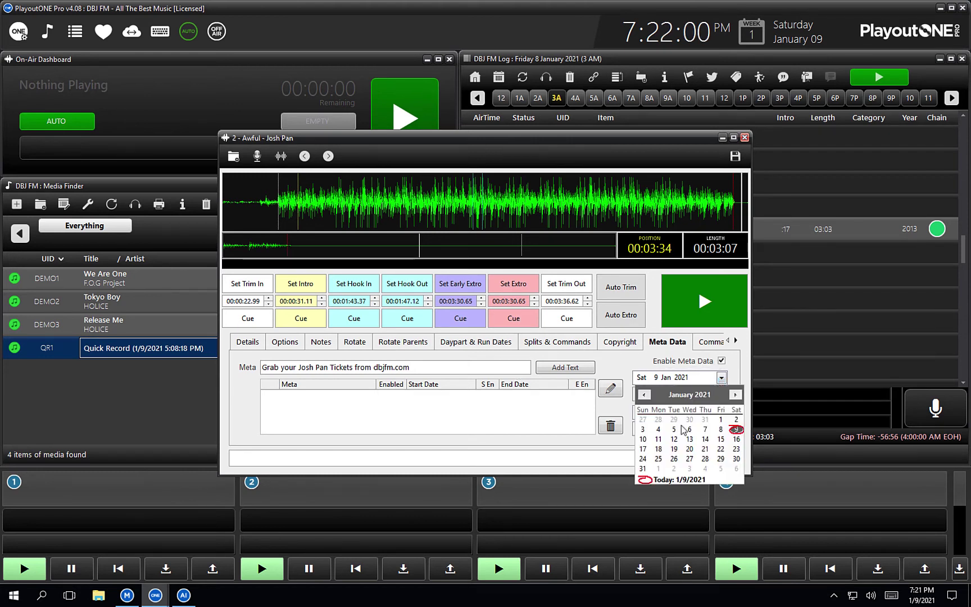
pyautogui.click(646, 480)
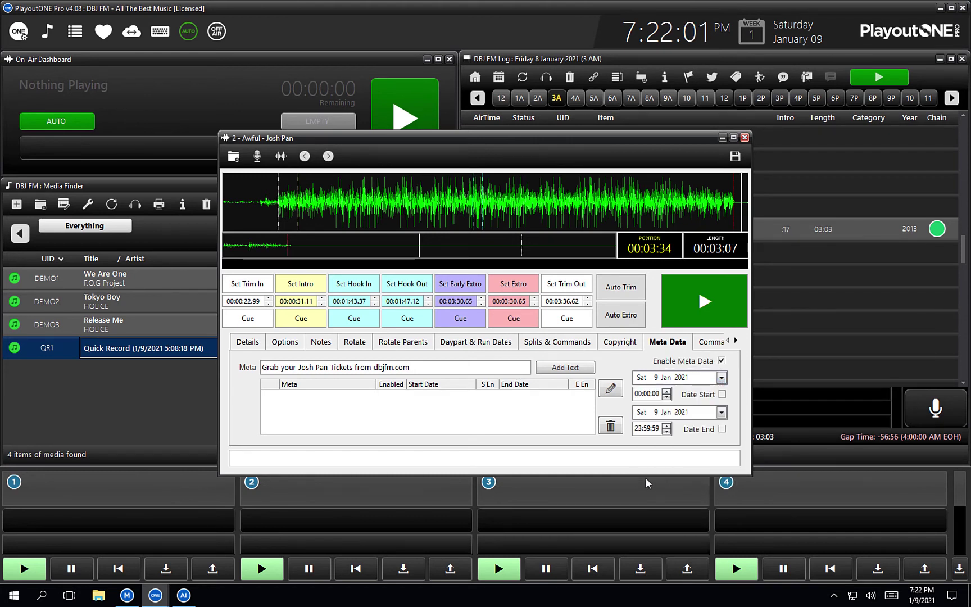
pyautogui.click(721, 379)
pyautogui.click(737, 432)
pyautogui.click(721, 412)
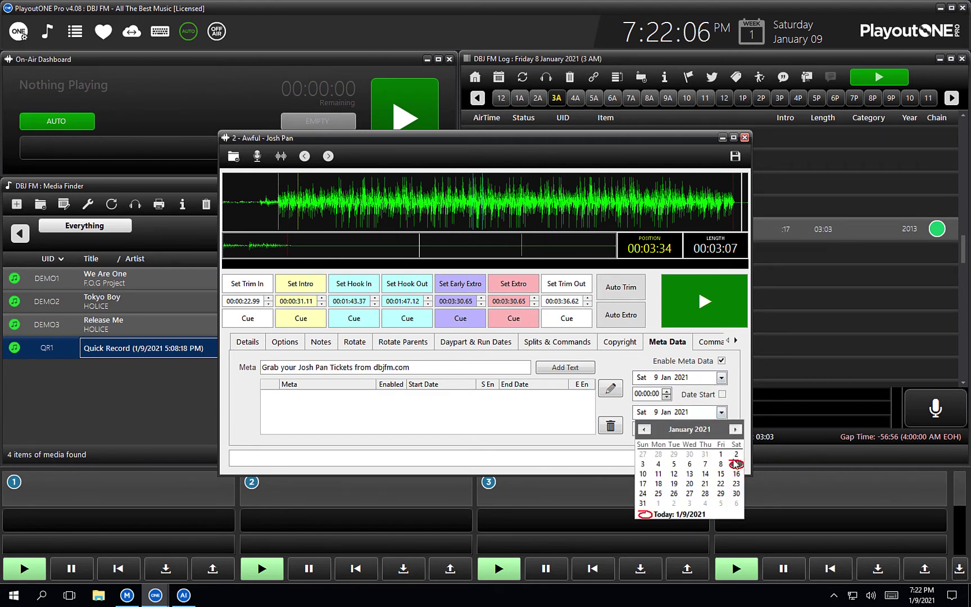
pyautogui.click(658, 475)
pyautogui.click(722, 395)
pyautogui.click(723, 428)
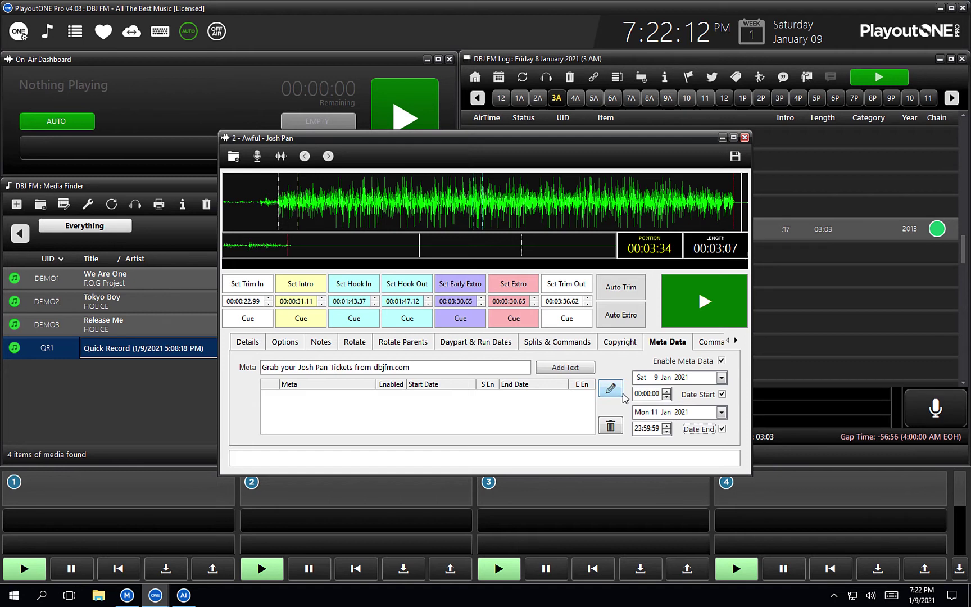
pyautogui.click(574, 368)
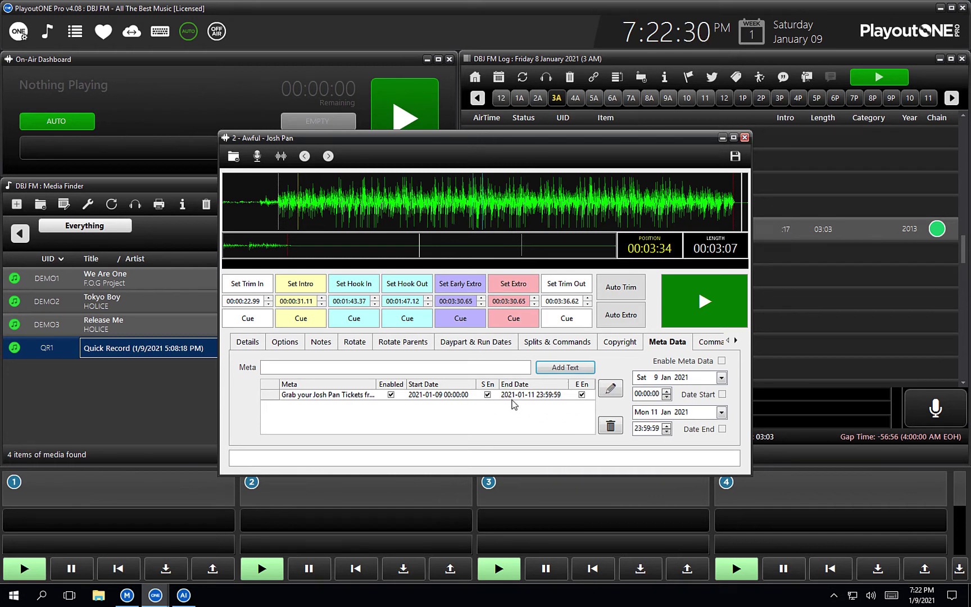
# Check the added meta text entry and the command marker settings, and save the song to the media library
pyautogui.click(542, 396)
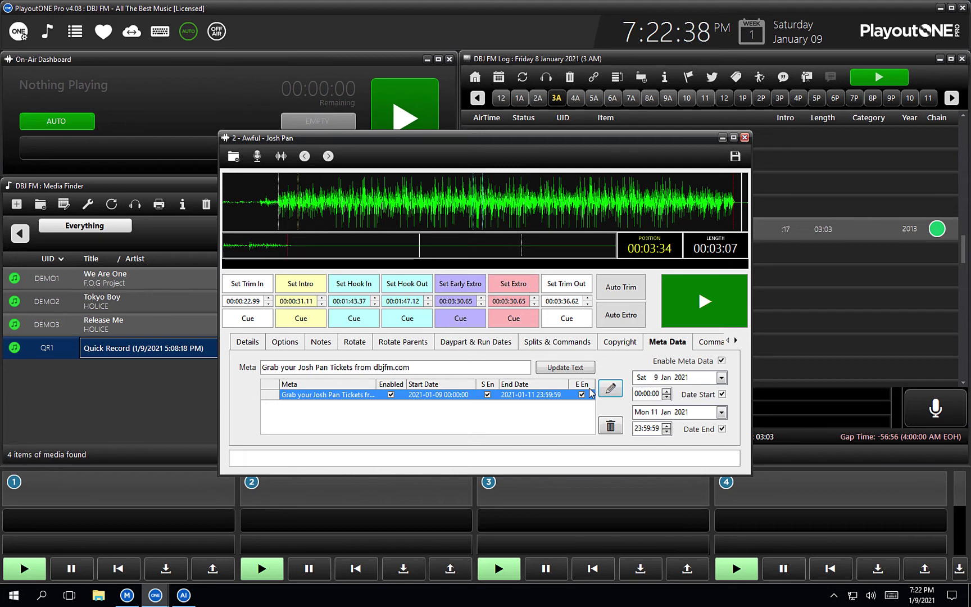
pyautogui.click(706, 347)
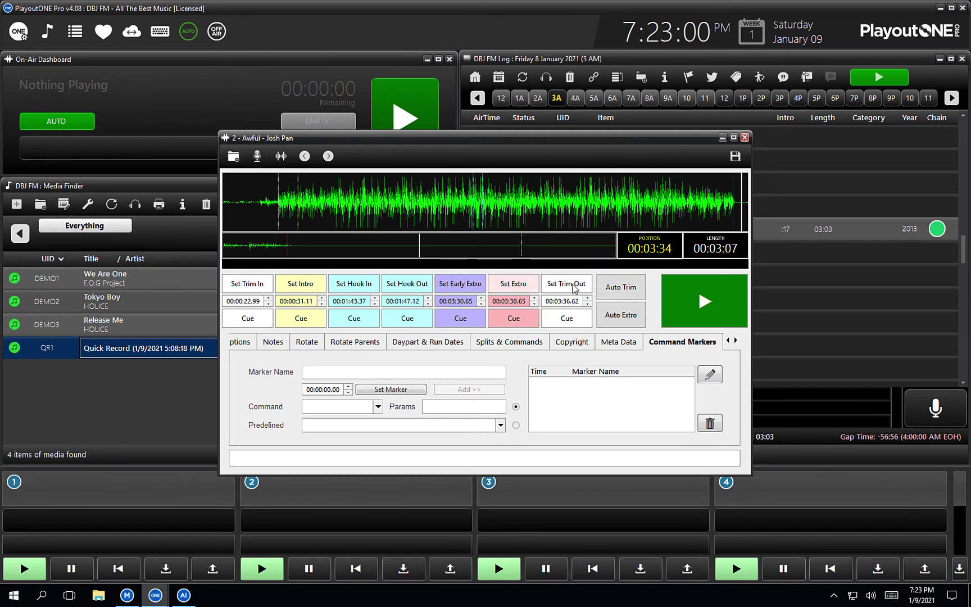
pyautogui.click(735, 157)
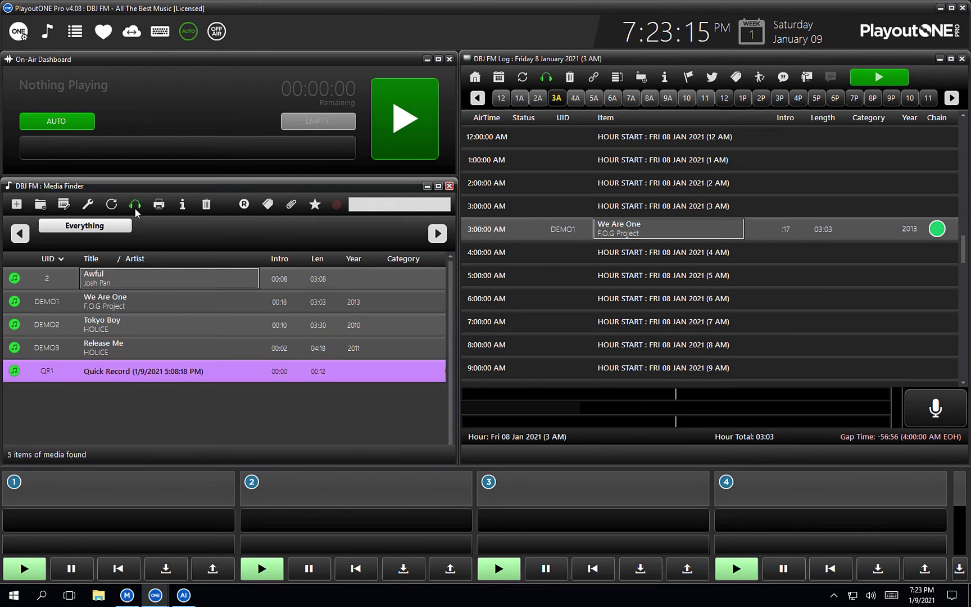
# Switch the media list's audition mode on and off again
pyautogui.click(135, 205)
pyautogui.click(135, 207)
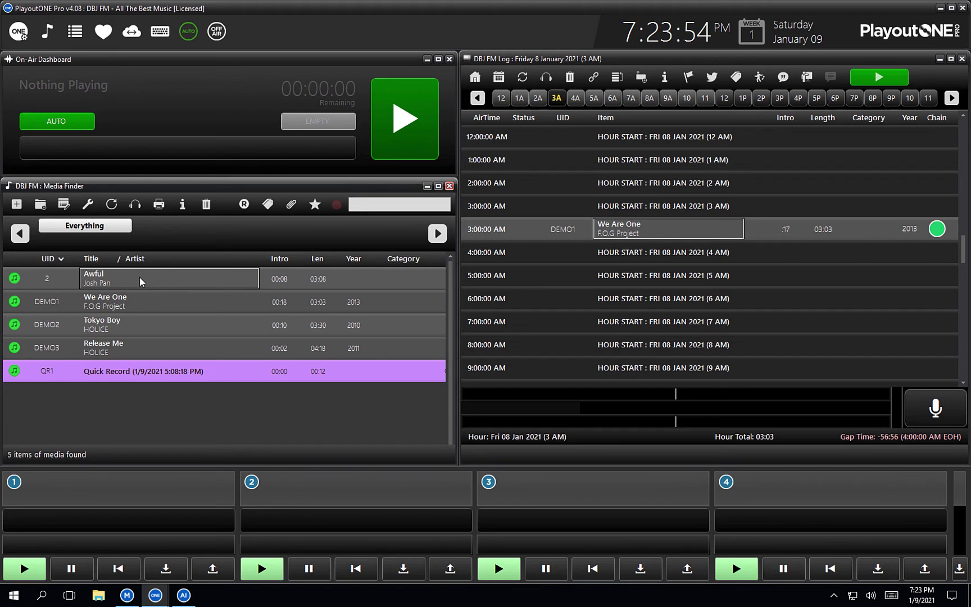
# Load the Desktop Songs folder into the Mass Importer, remove "Awful - josh pan.mp3" from the files and enable Normalise
pyautogui.click(42, 211)
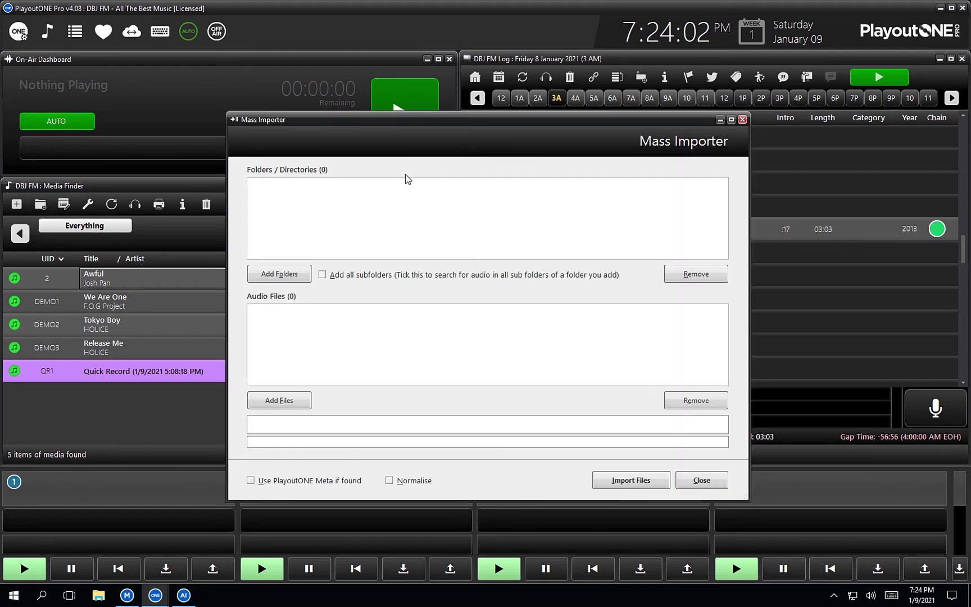
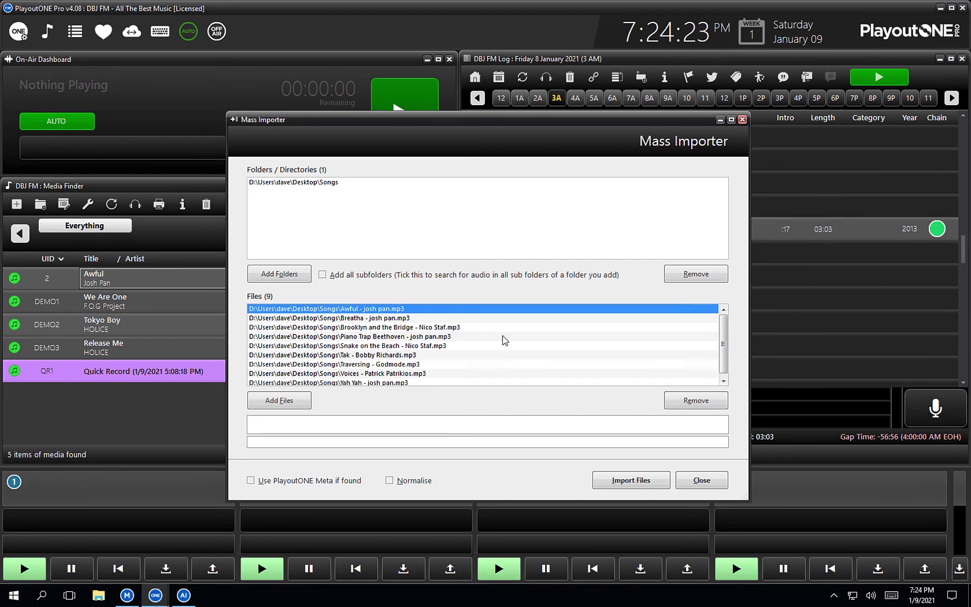
pyautogui.click(675, 403)
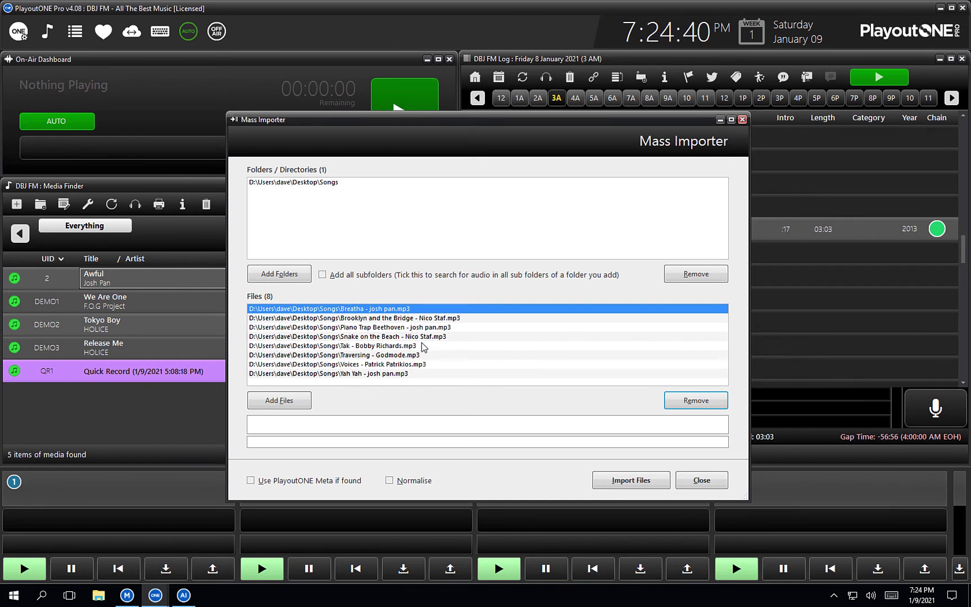
pyautogui.click(413, 481)
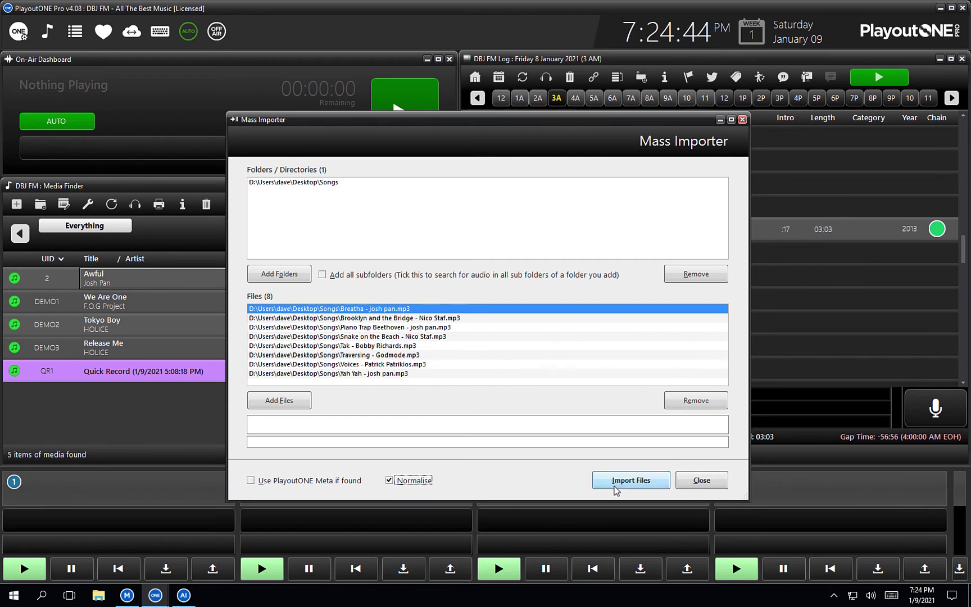
# Import the listed files with an automatic start UID and the type Song, and close the Mass Importer
pyautogui.click(638, 485)
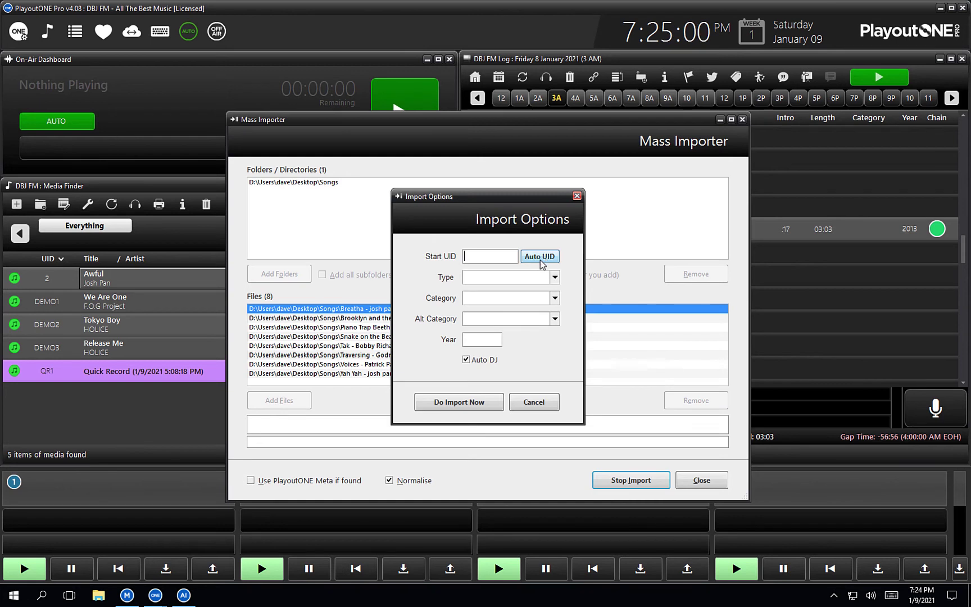
pyautogui.click(538, 262)
pyautogui.click(555, 277)
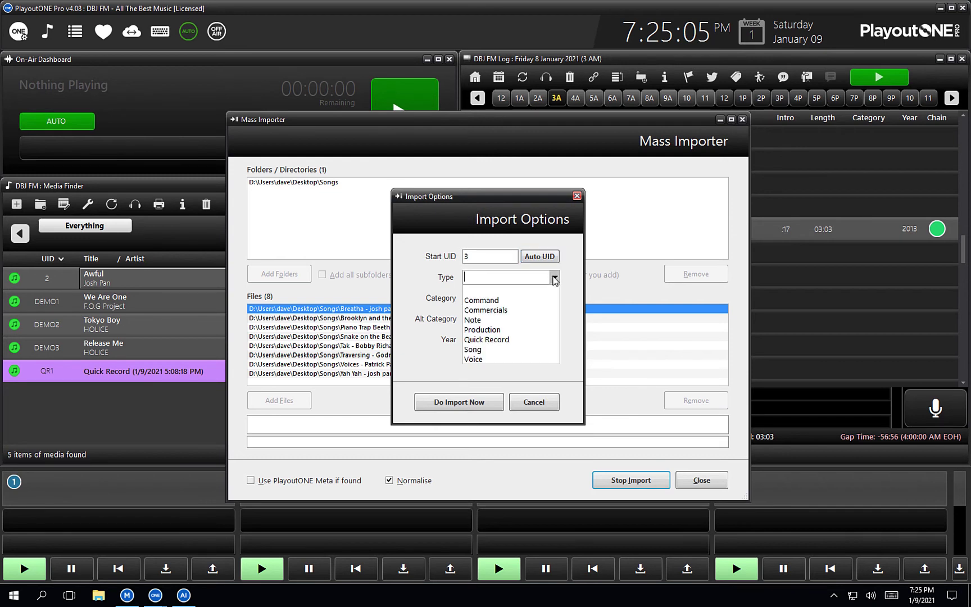
pyautogui.click(491, 350)
pyautogui.click(555, 298)
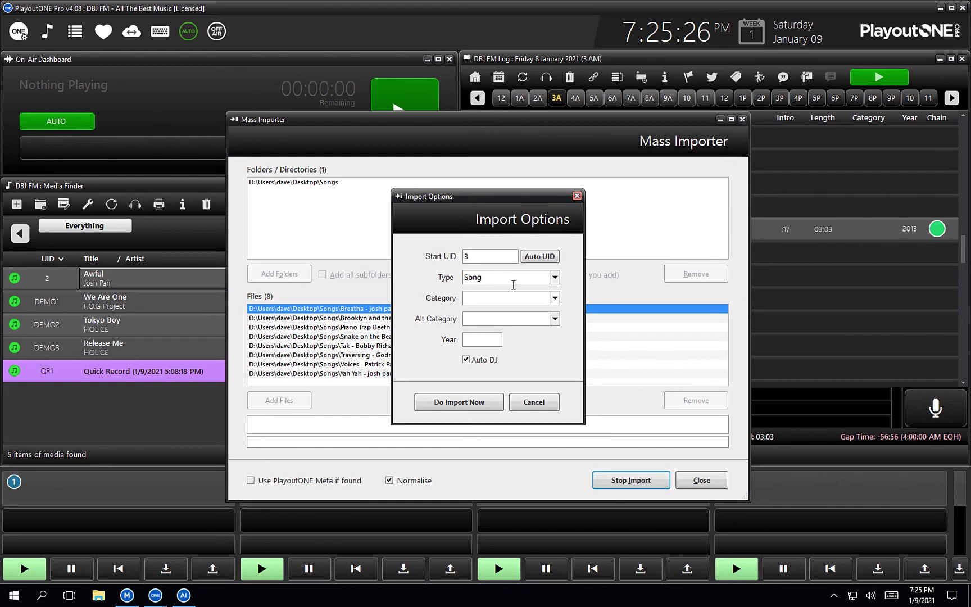
pyautogui.click(471, 403)
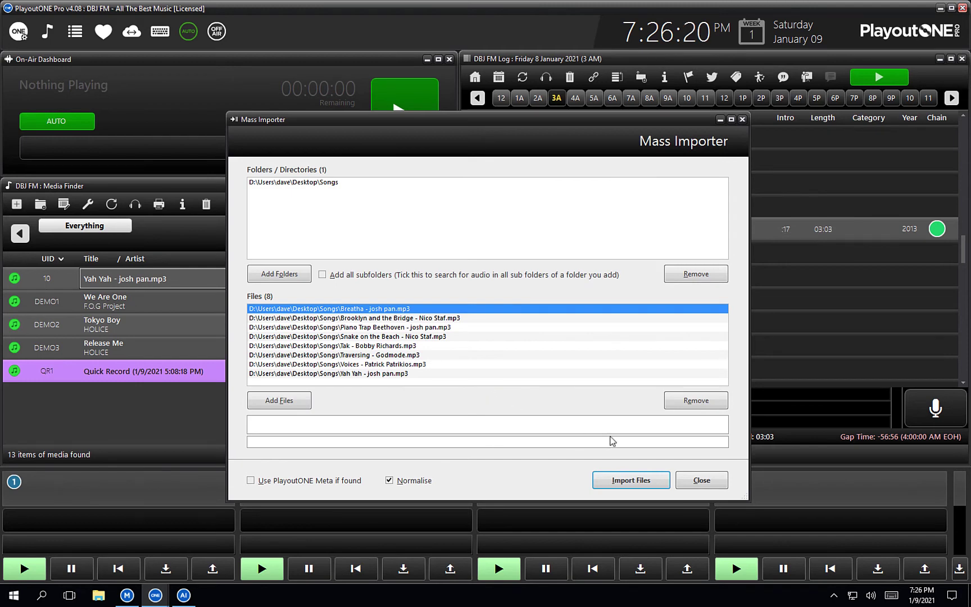
pyautogui.click(701, 481)
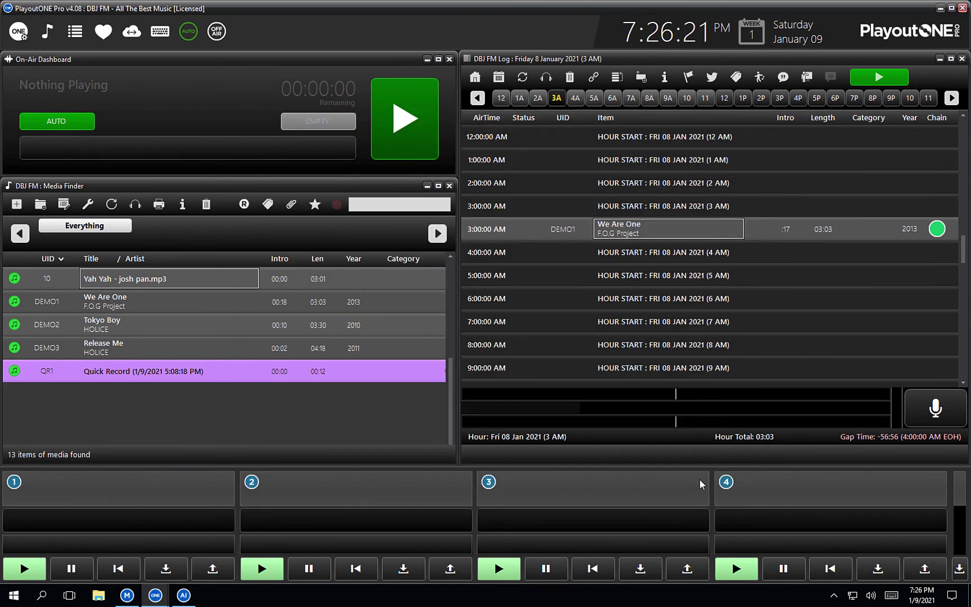
# Examine the imported songs in the media list and the details of the Breatha track
pyautogui.click(451, 351)
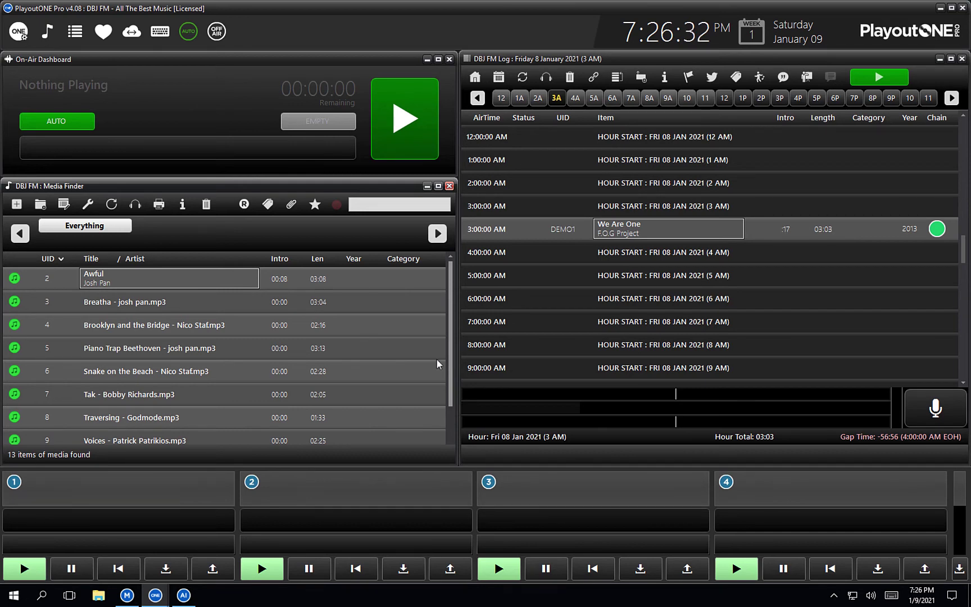
pyautogui.click(183, 300)
pyautogui.doubleClick(213, 299)
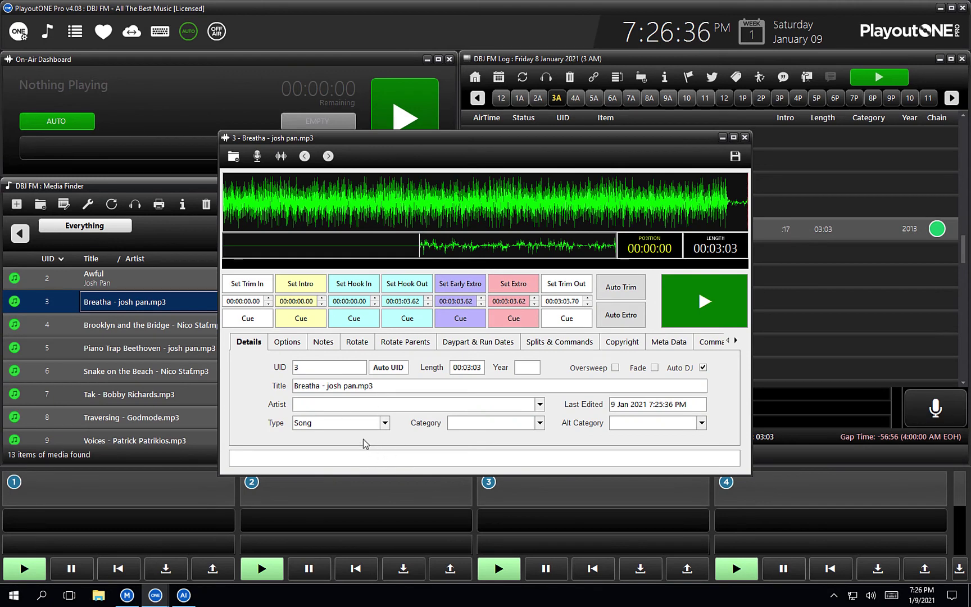
pyautogui.click(744, 138)
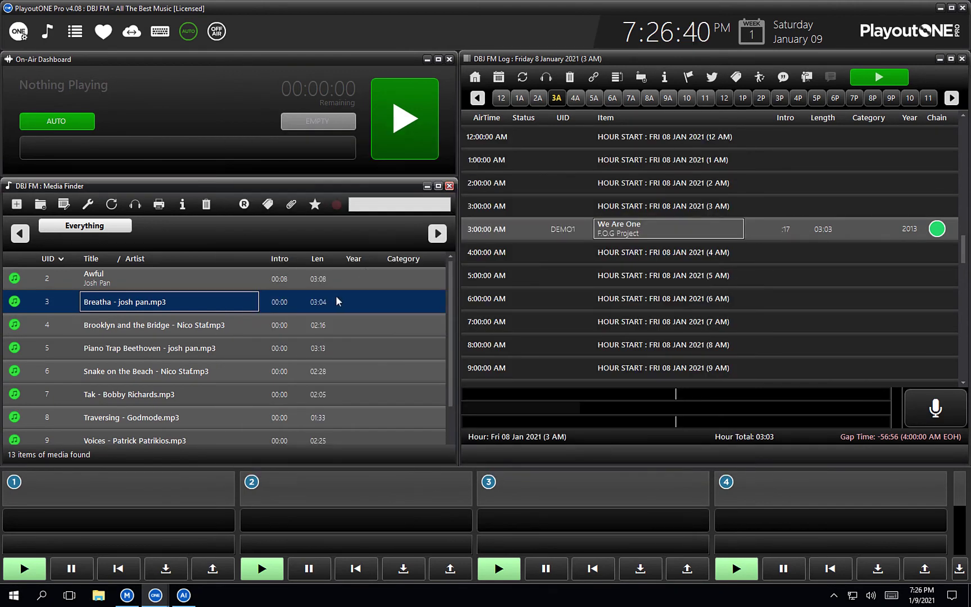
# Set the artist to "Josh Pan" for Breatha, Piano Trap Beethoven and Yah Yah together using Bulk Operations
pyautogui.keyDown('ctrl'); pyautogui.click(212, 353); pyautogui.keyUp('ctrl')
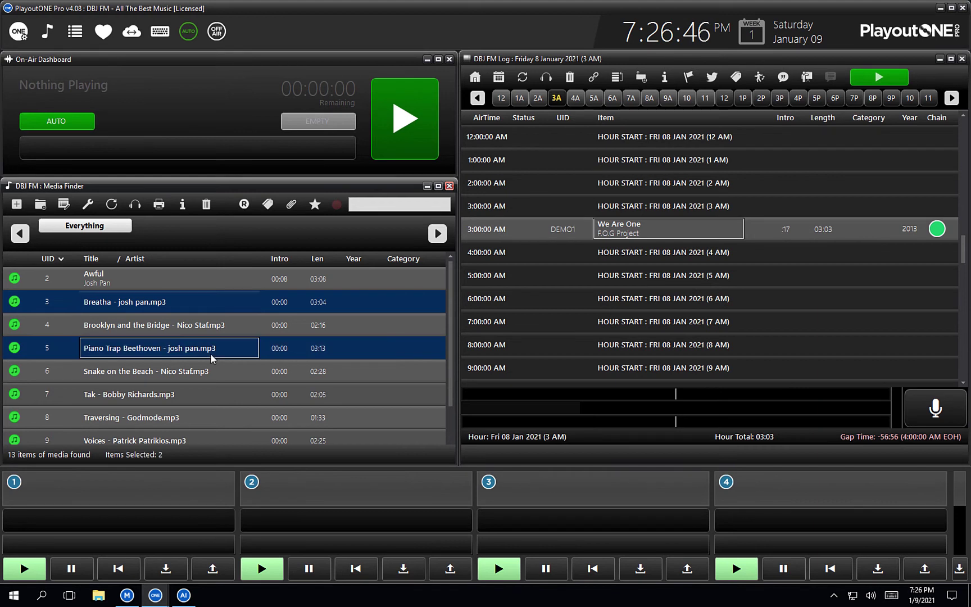
pyautogui.moveTo(451, 403); pyautogui.dragTo(450, 424)
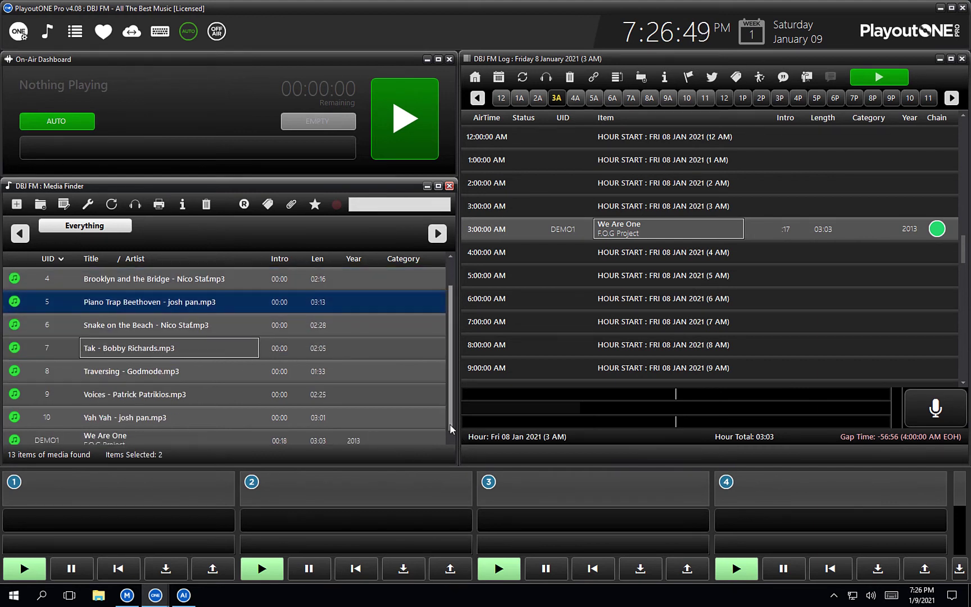
pyautogui.keyDown('ctrl'); pyautogui.click(150, 422); pyautogui.keyUp('ctrl')
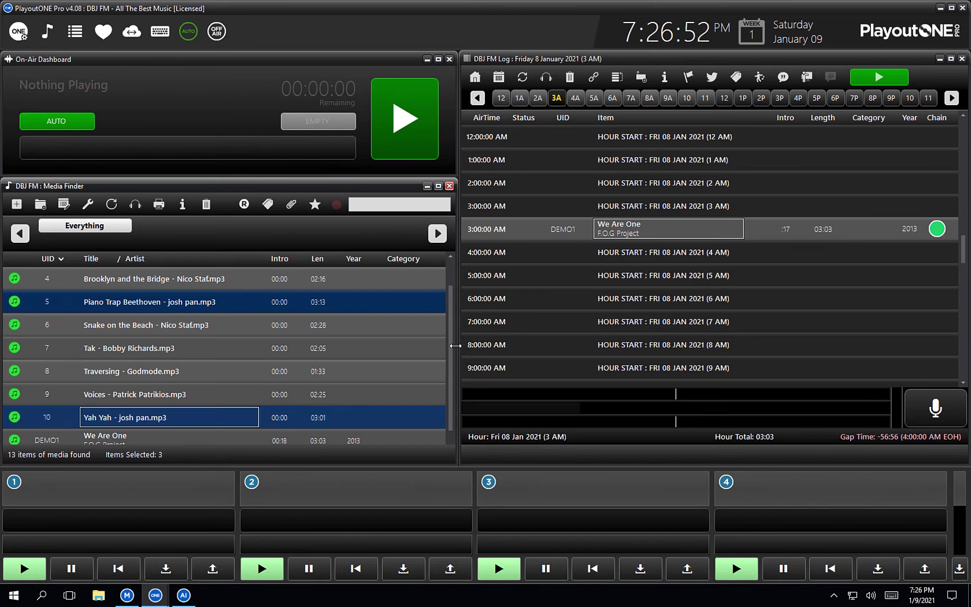
pyautogui.moveTo(454, 345); pyautogui.dragTo(453, 325)
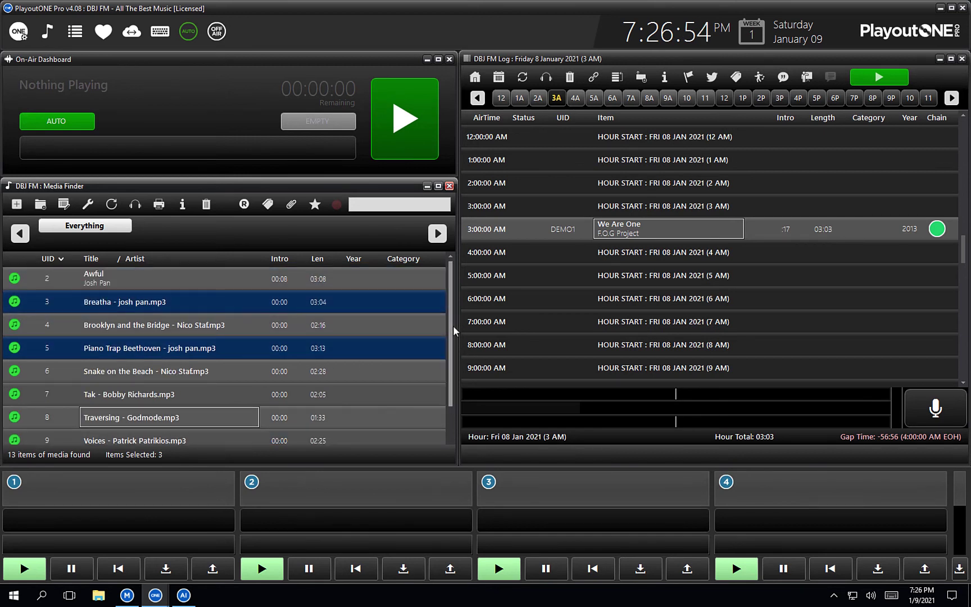
pyautogui.click(88, 206)
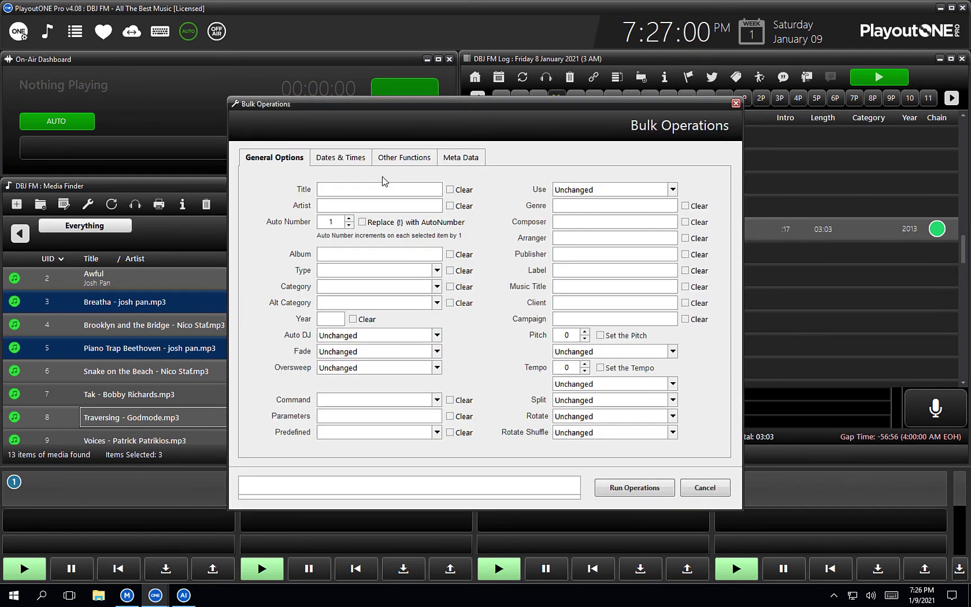
pyautogui.click(351, 203)
pyautogui.write('Josh Pan')
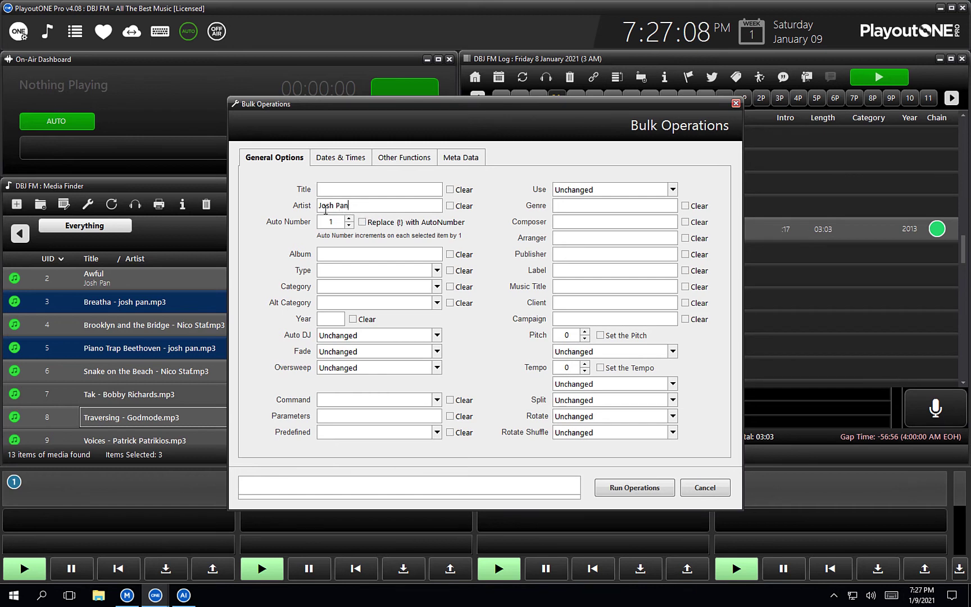
pyautogui.click(618, 488)
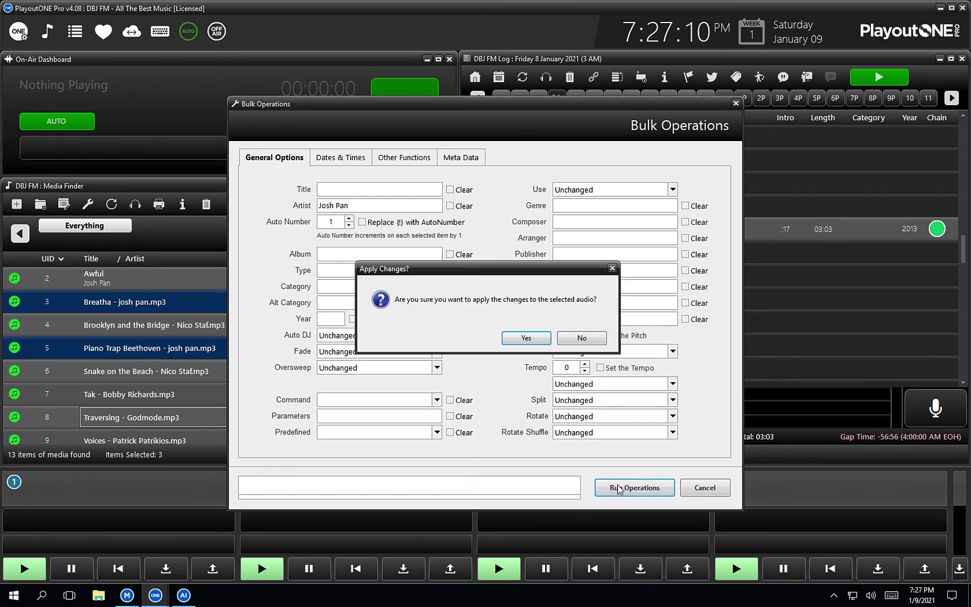
pyautogui.click(518, 337)
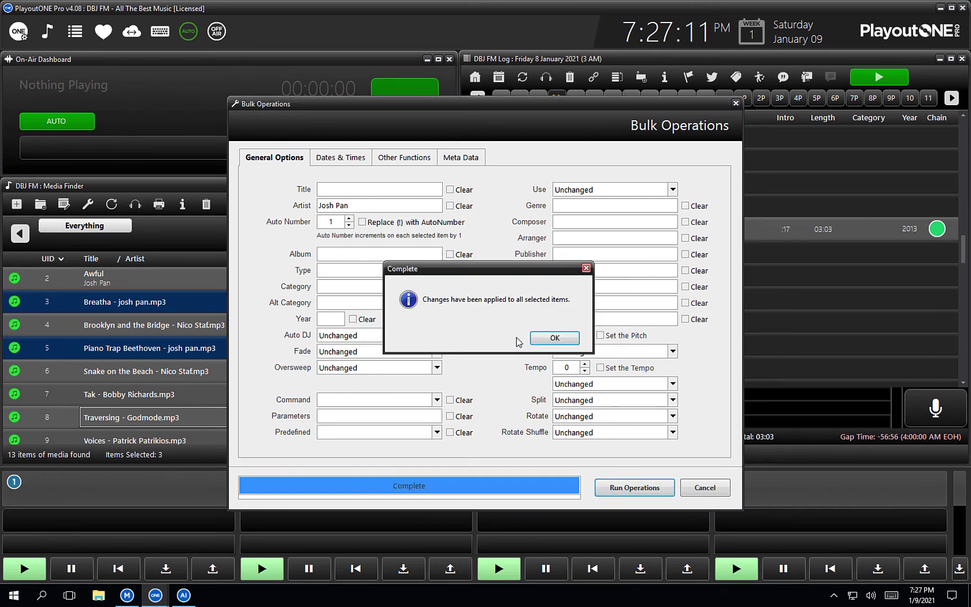
pyautogui.click(553, 338)
pyautogui.click(151, 375)
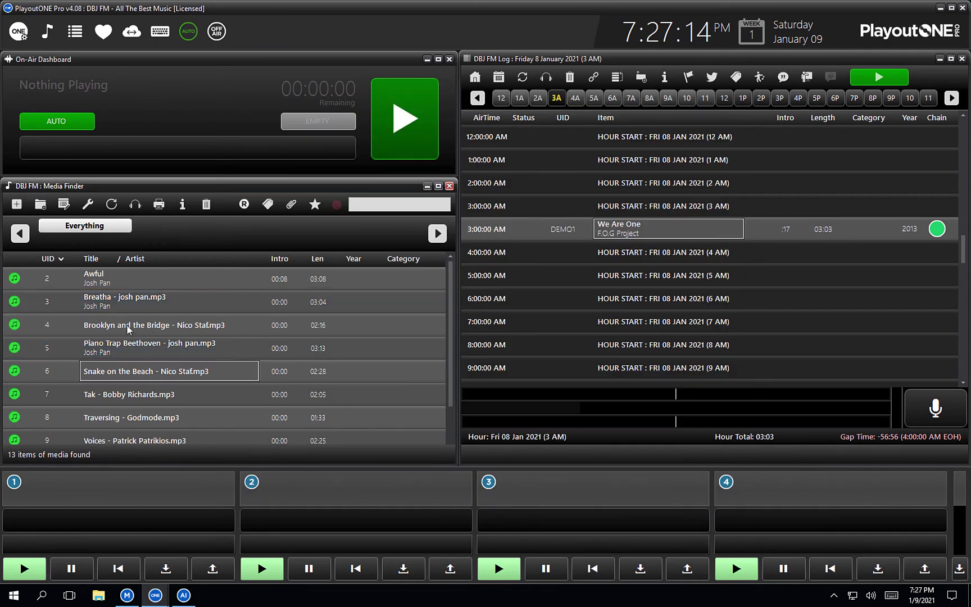
# Examine the general, date, other function and meta data options in Bulk Operations for the songs from Awful to Snake on the Beach
pyautogui.click(130, 357)
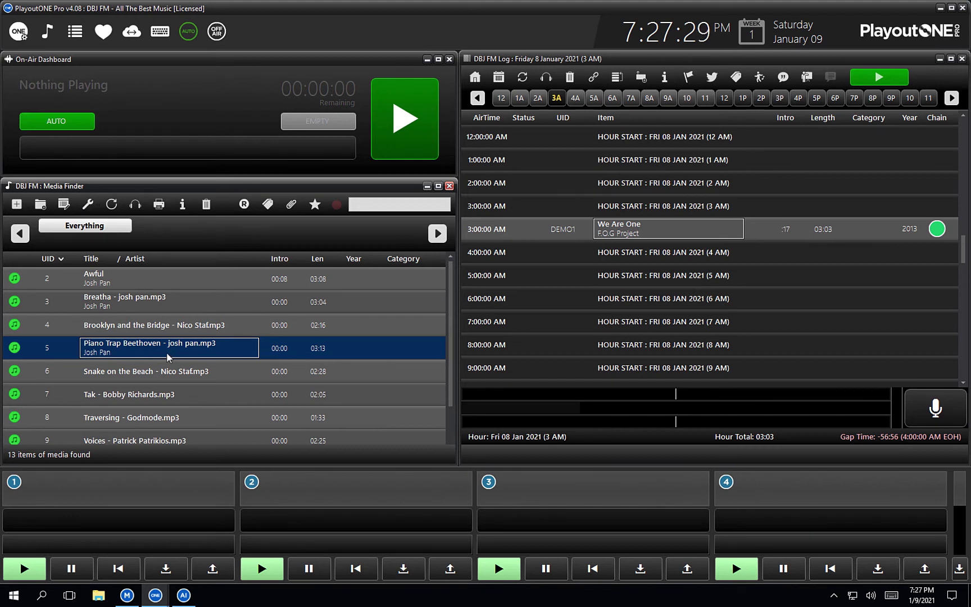
pyautogui.click(141, 284)
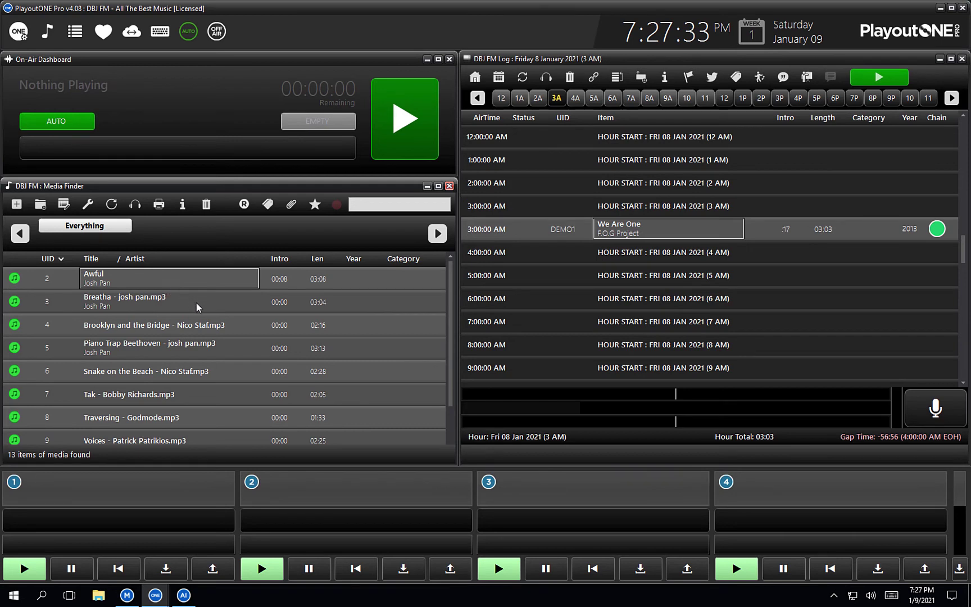
pyautogui.keyDown('shift'); pyautogui.click(135, 371); pyautogui.keyUp('shift')
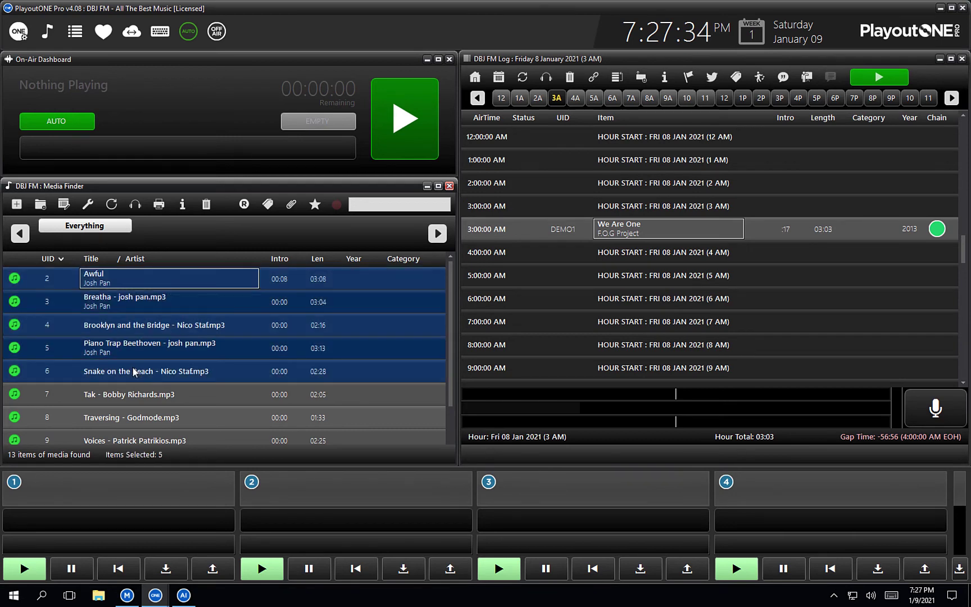
pyautogui.click(88, 205)
pyautogui.click(437, 271)
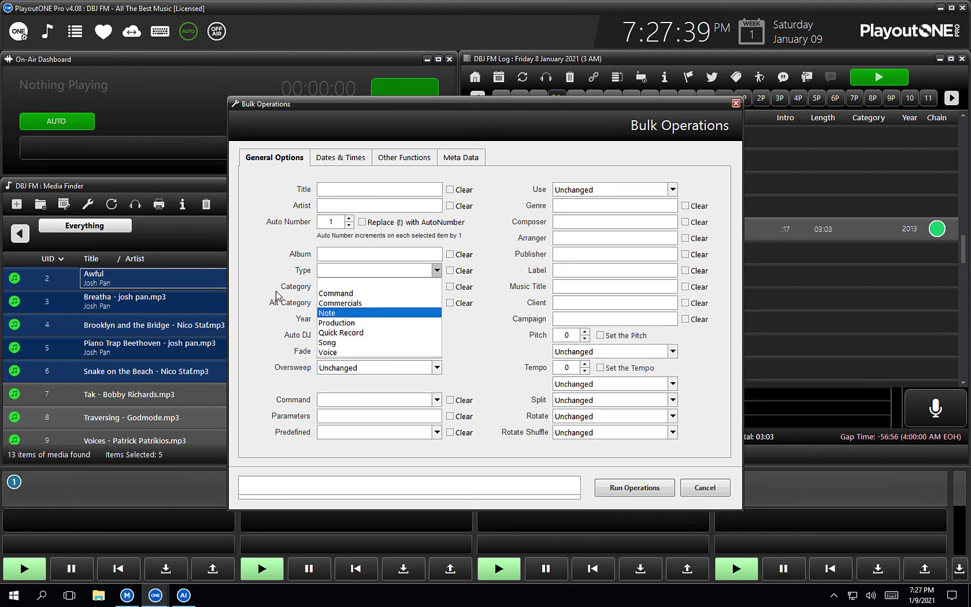
pyautogui.click(476, 339)
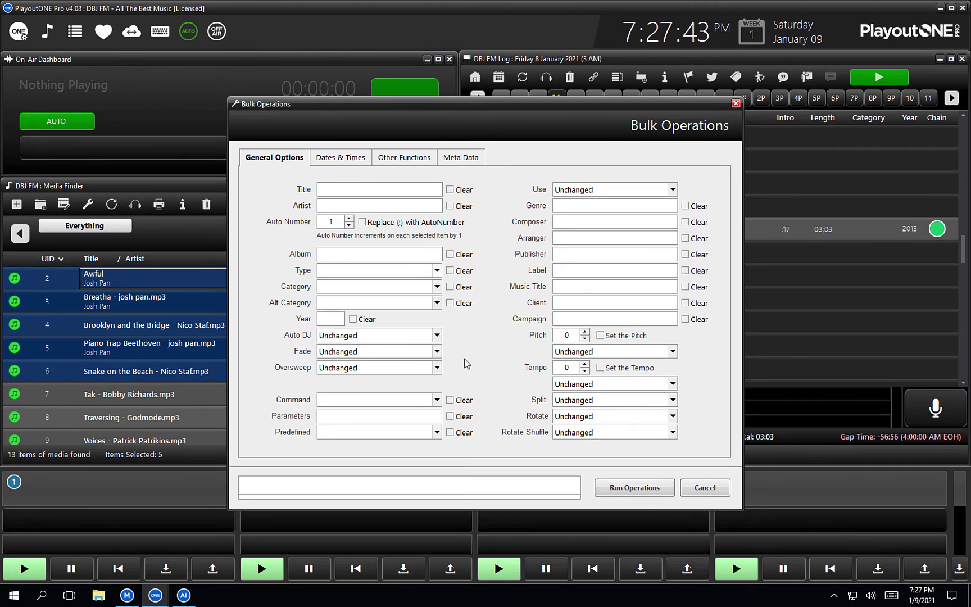
pyautogui.click(354, 163)
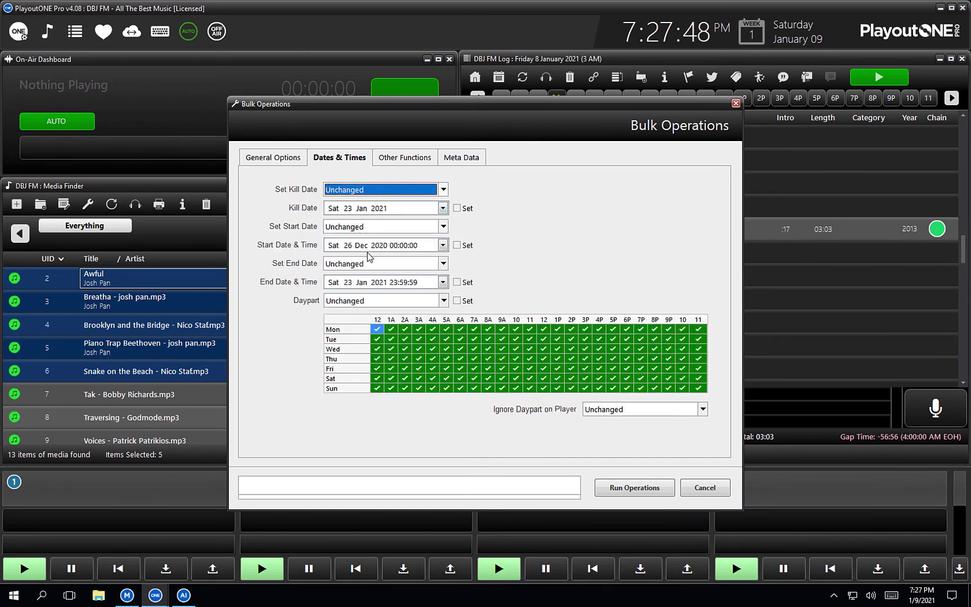
pyautogui.click(400, 159)
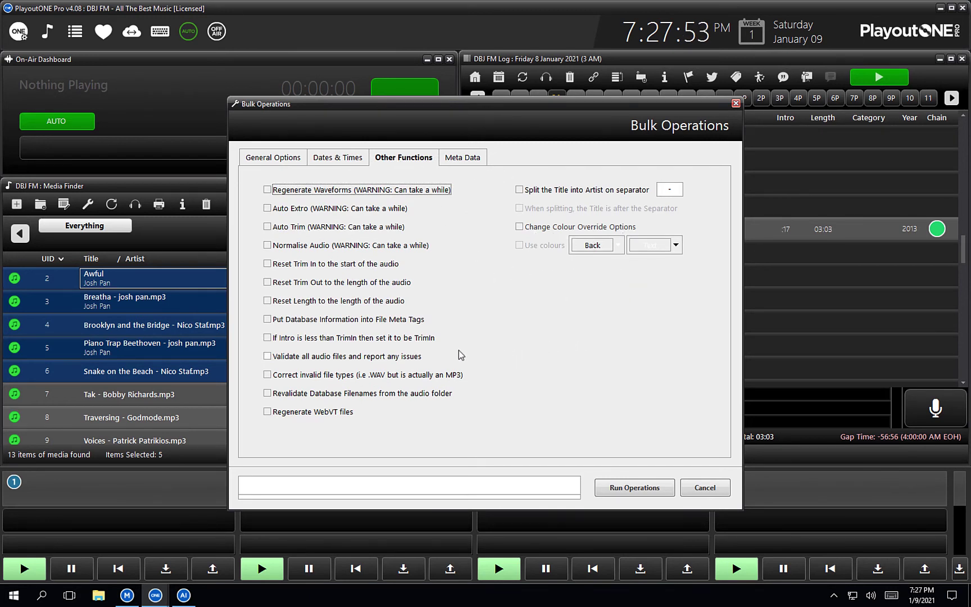
pyautogui.click(462, 161)
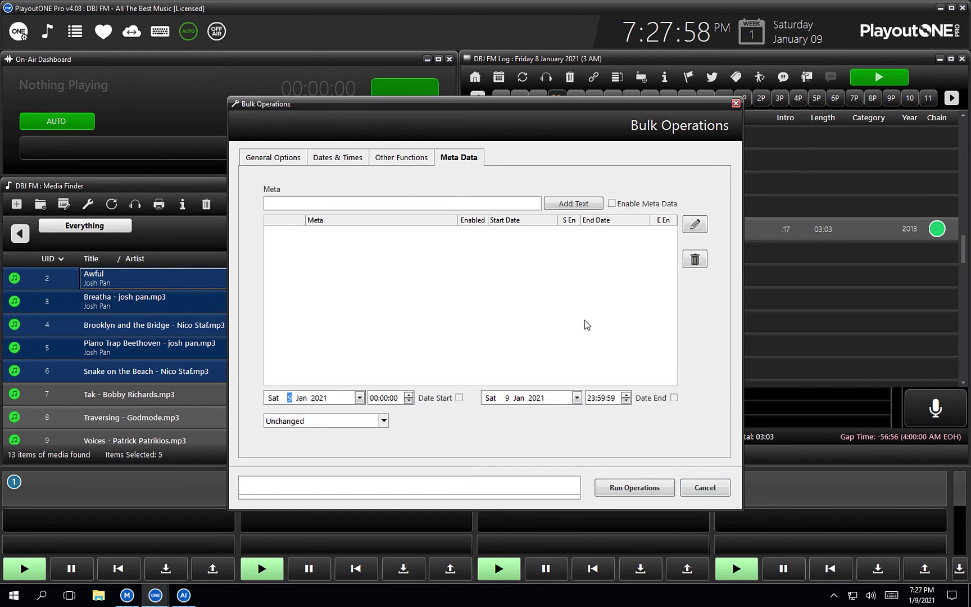
pyautogui.click(701, 493)
# Delete all songs from Awful through Yah Yah from the media list
pyautogui.click(202, 323)
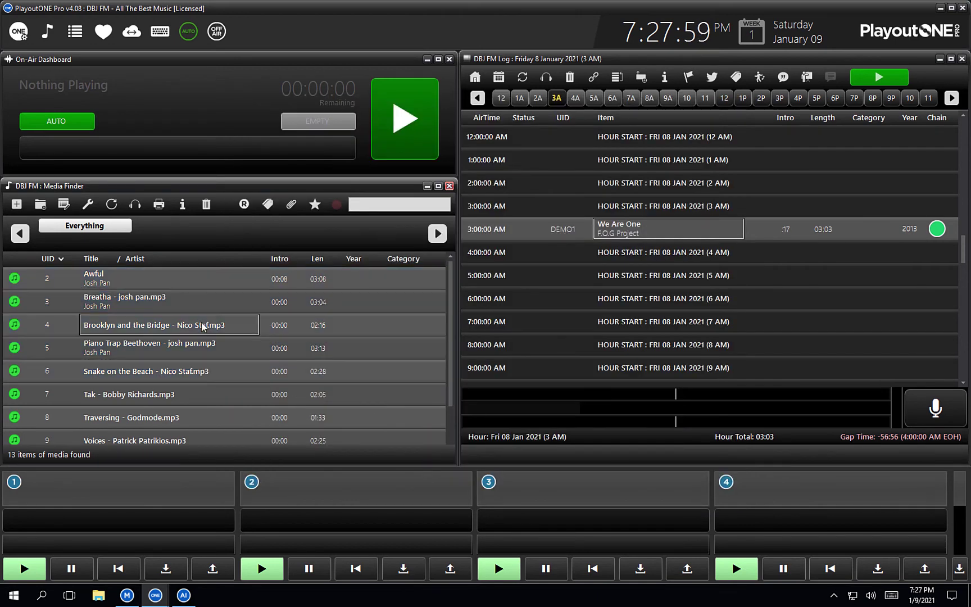
pyautogui.click(217, 278)
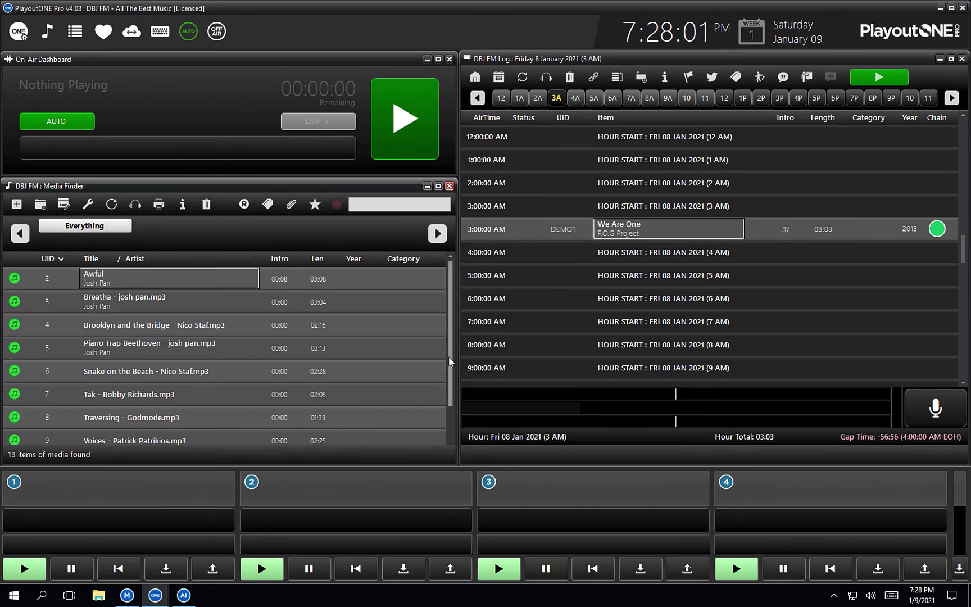
pyautogui.moveTo(451, 363); pyautogui.dragTo(449, 390)
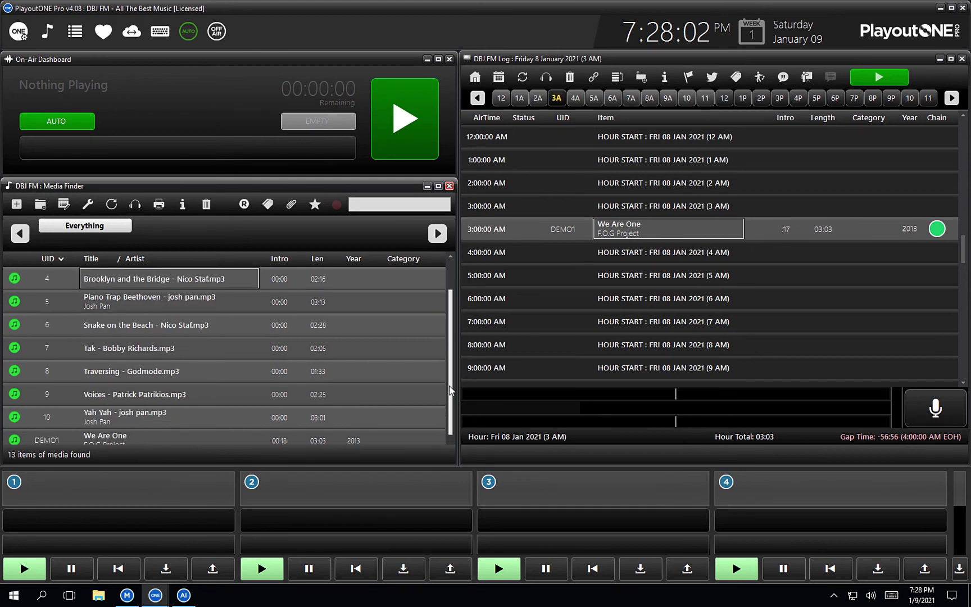
pyautogui.keyDown('shift'); pyautogui.click(146, 413); pyautogui.keyUp('shift')
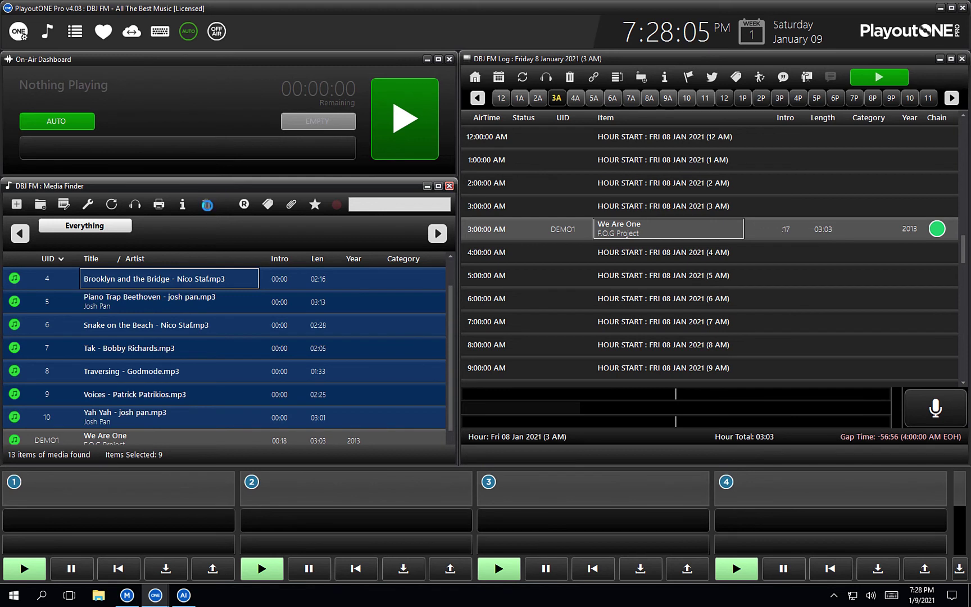
pyautogui.click(207, 206)
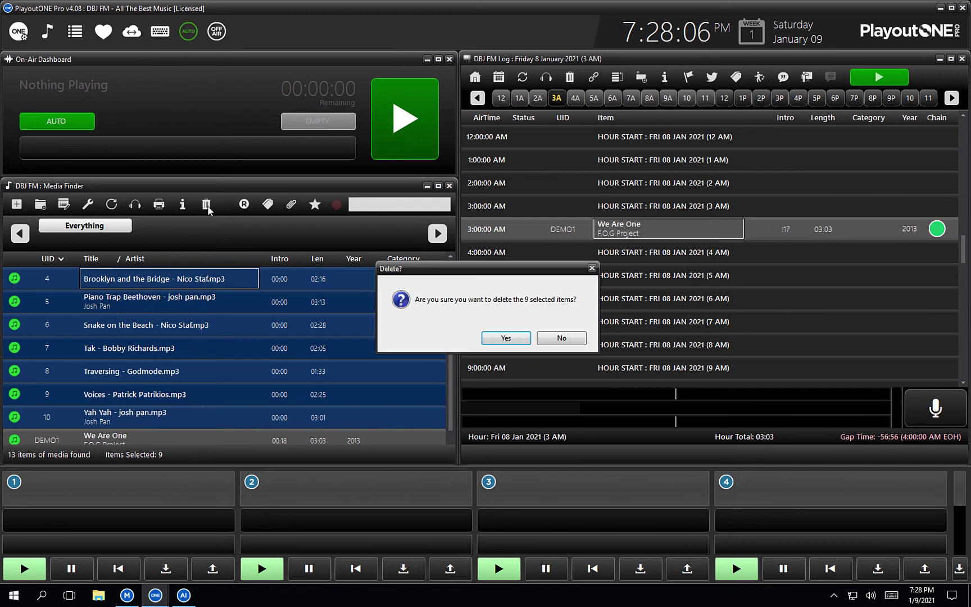
pyautogui.click(506, 338)
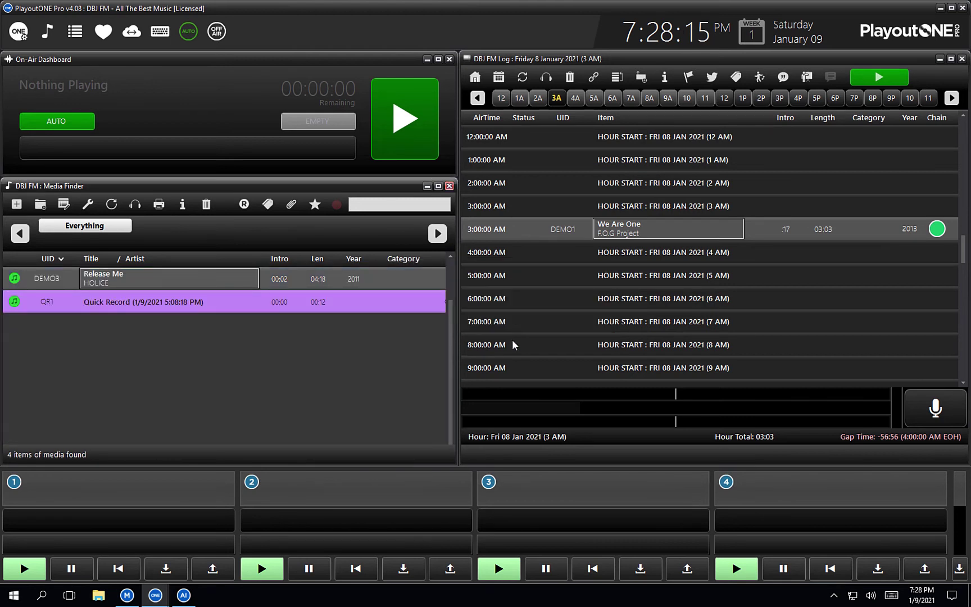
# Examine the deleted songs in the media library's Recycle Bin, selecting the Awful entry, and close it
pyautogui.scroll(2, 453, 275)
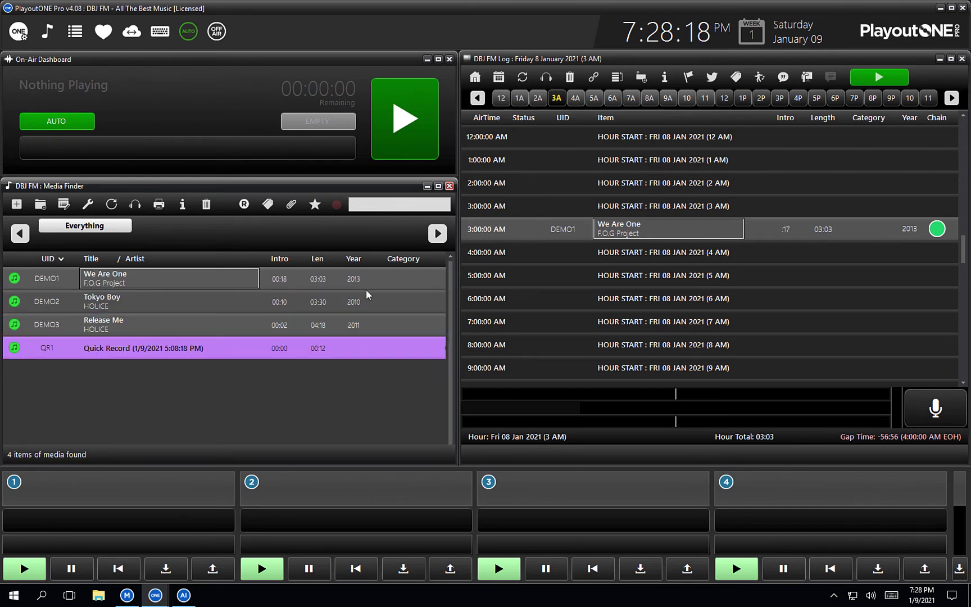
pyautogui.rightClick(217, 301)
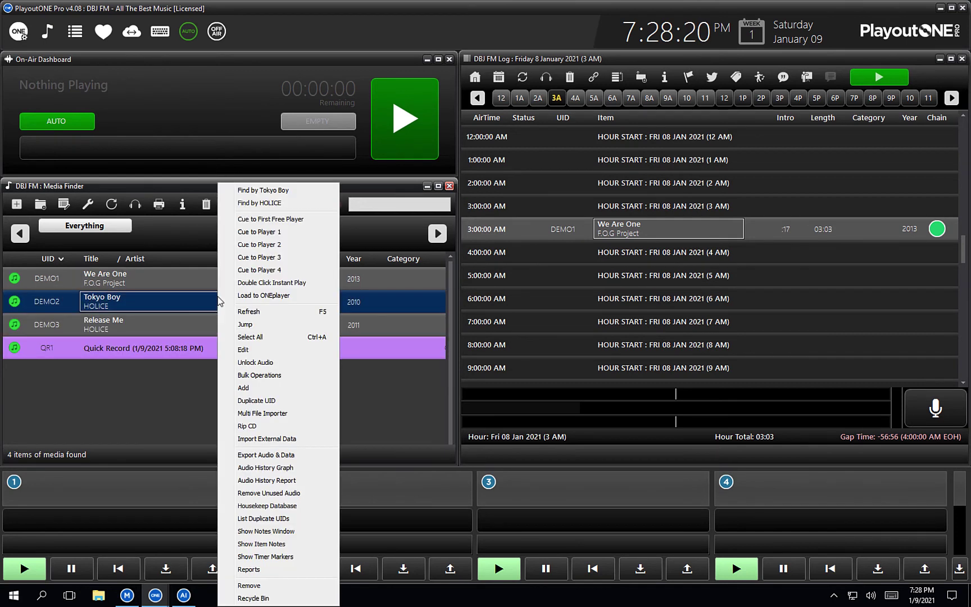
pyautogui.click(301, 597)
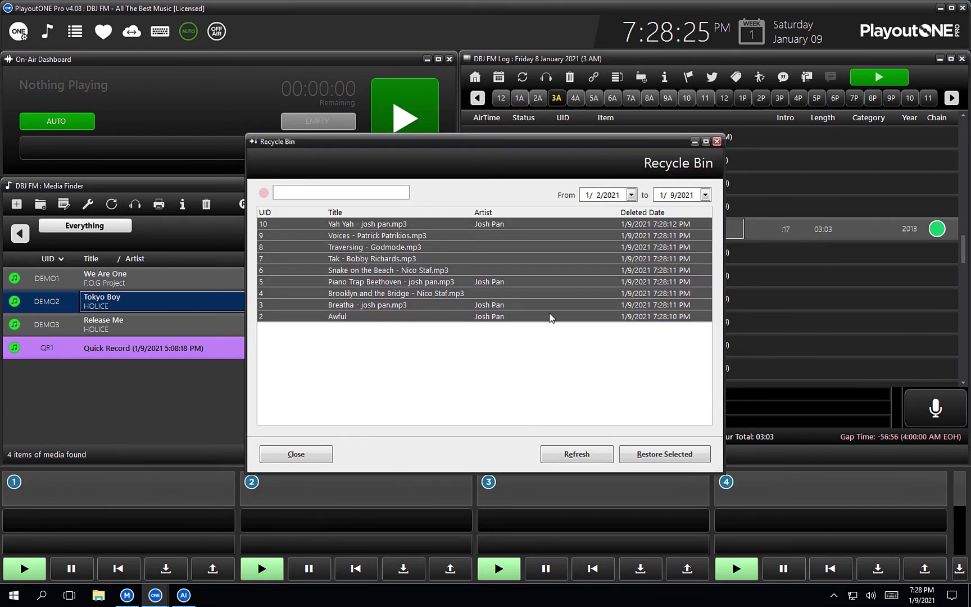
pyautogui.click(497, 318)
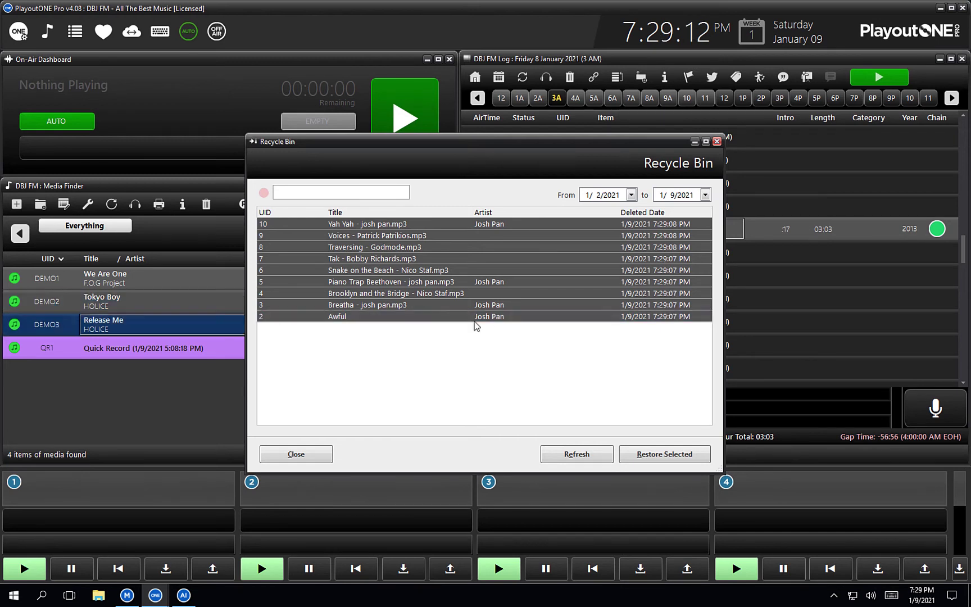
pyautogui.click(476, 318)
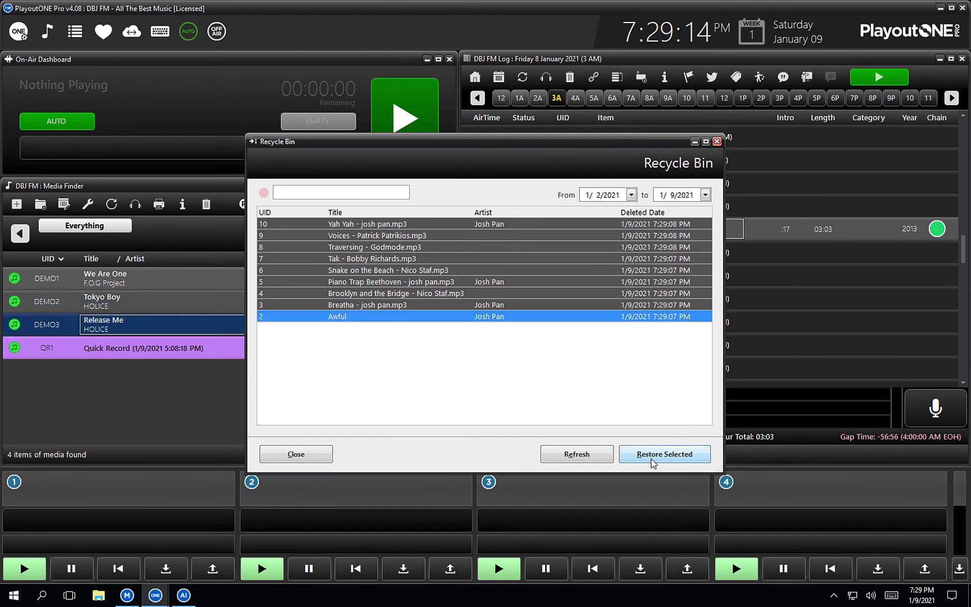
pyautogui.click(310, 454)
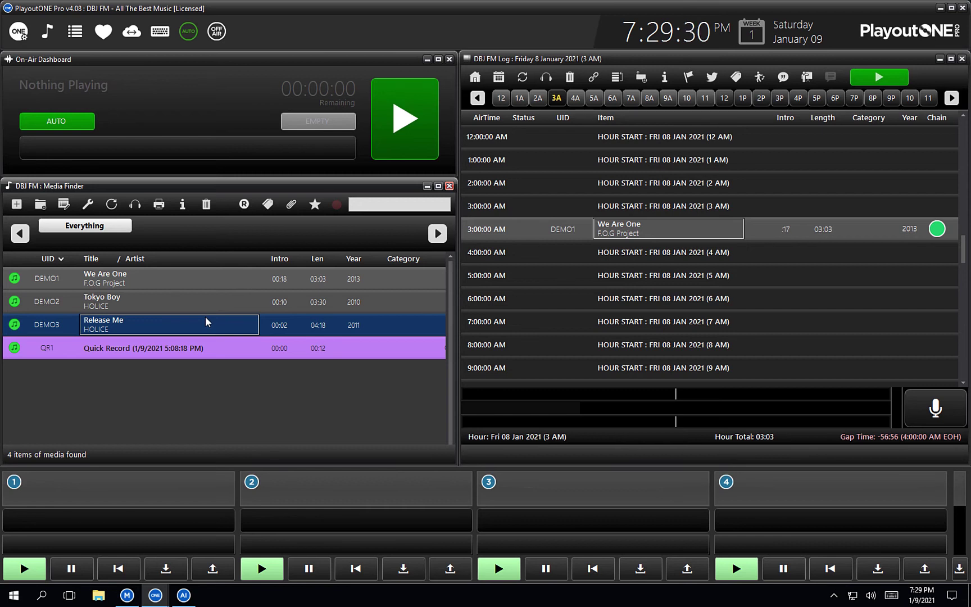
# Switch to the PlayoutONE Auto Importer and start a new import named "New Songs"
pyautogui.click(941, 7)
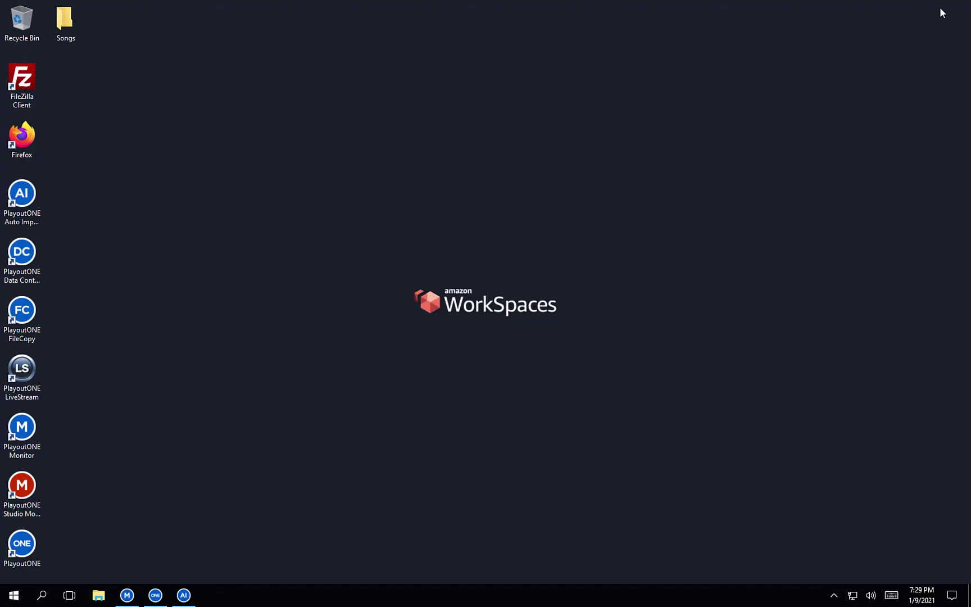
pyautogui.click(183, 595)
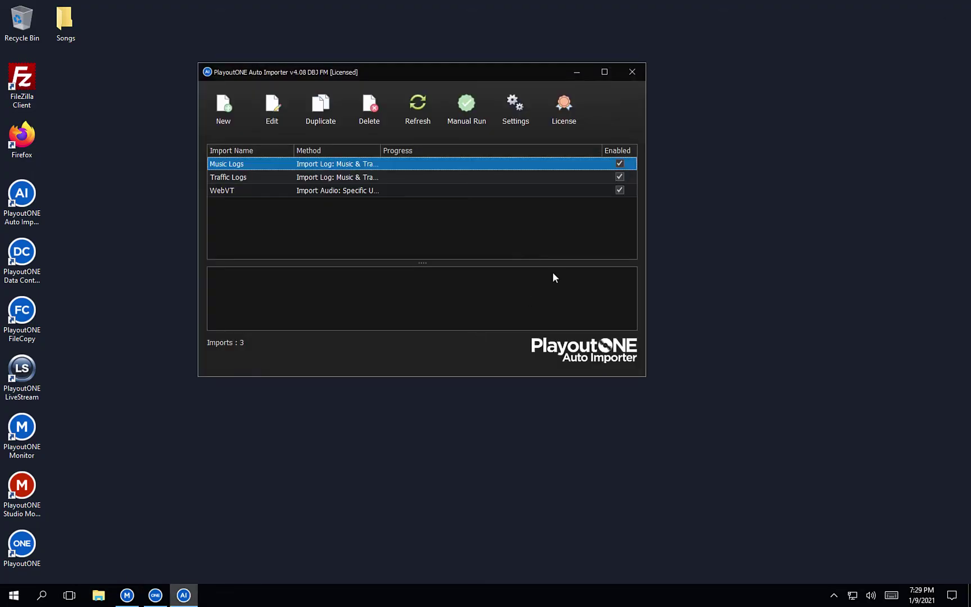
pyautogui.moveTo(498, 78); pyautogui.dragTo(574, 77)
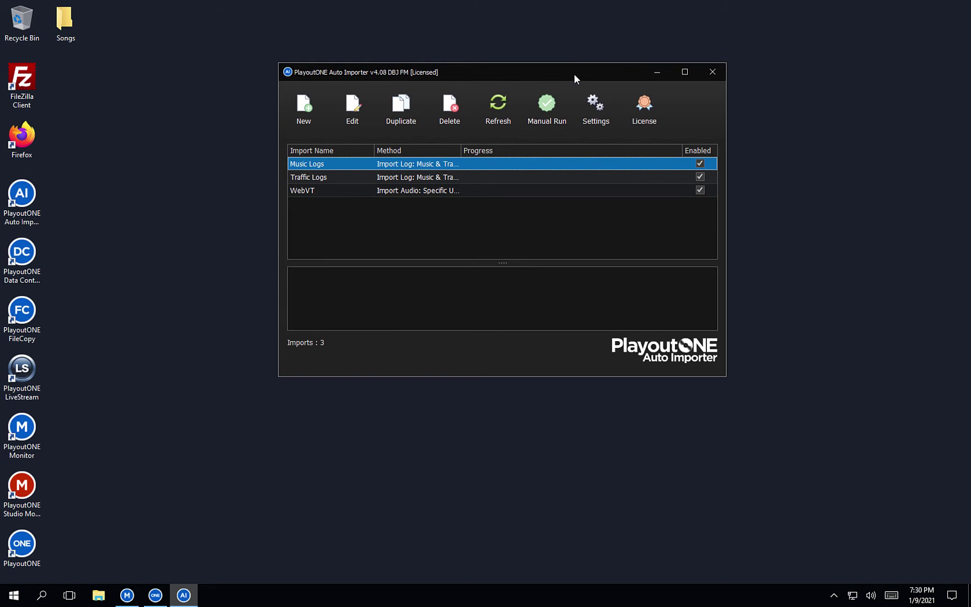
pyautogui.click(296, 120)
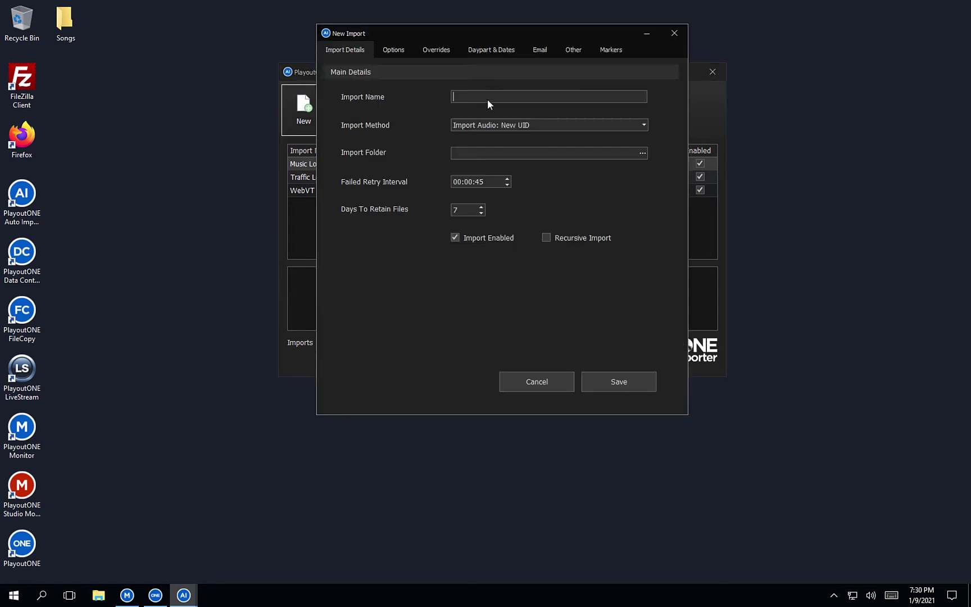
pyautogui.write('Songs')
pyautogui.press('Home')
pyautogui.write('New')
# Switch the import method to Import Audio: Specific UID and back to Import Audio: New UID
pyautogui.click(644, 124)
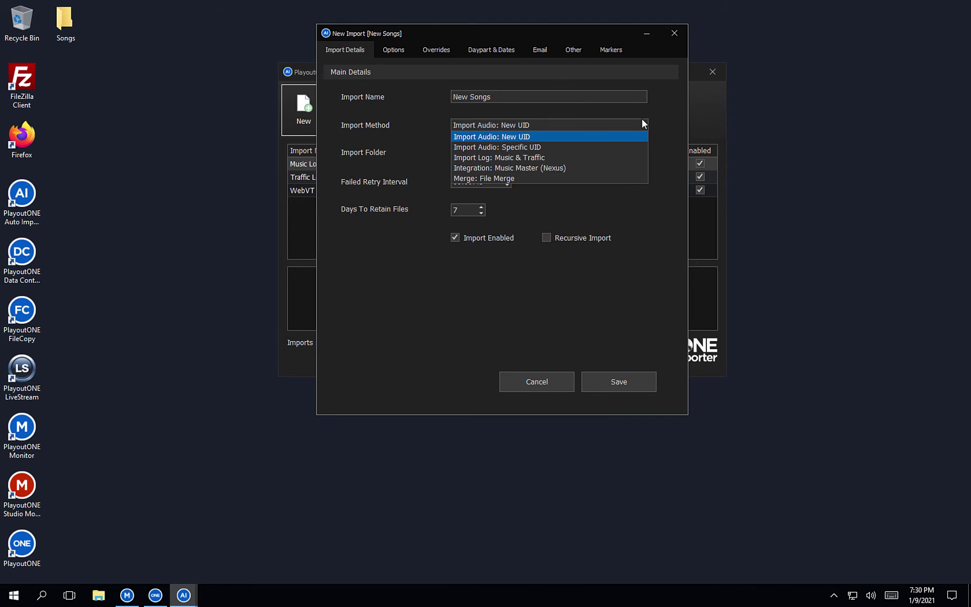
pyautogui.click(556, 138)
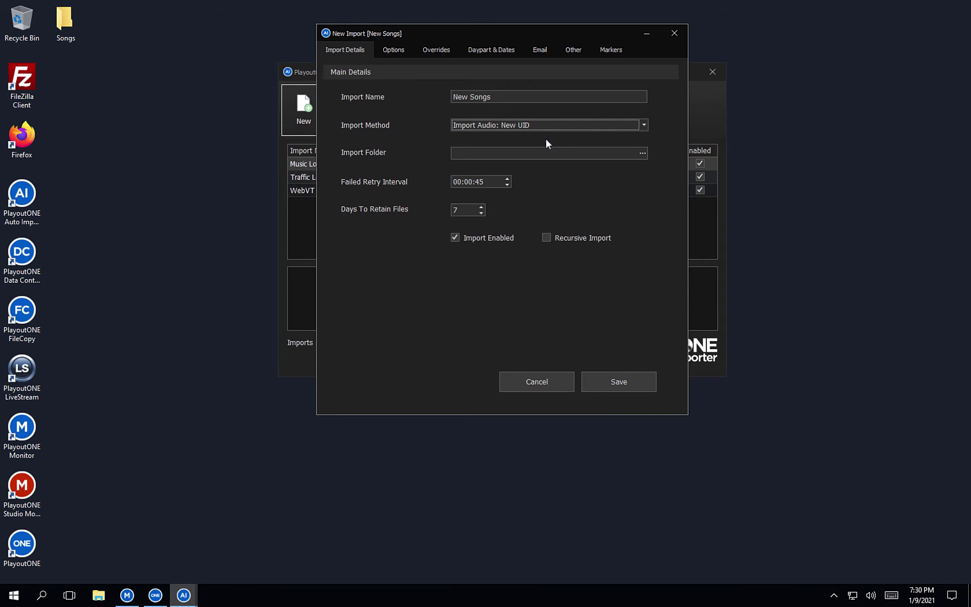
pyautogui.click(641, 124)
pyautogui.click(592, 146)
pyautogui.click(645, 125)
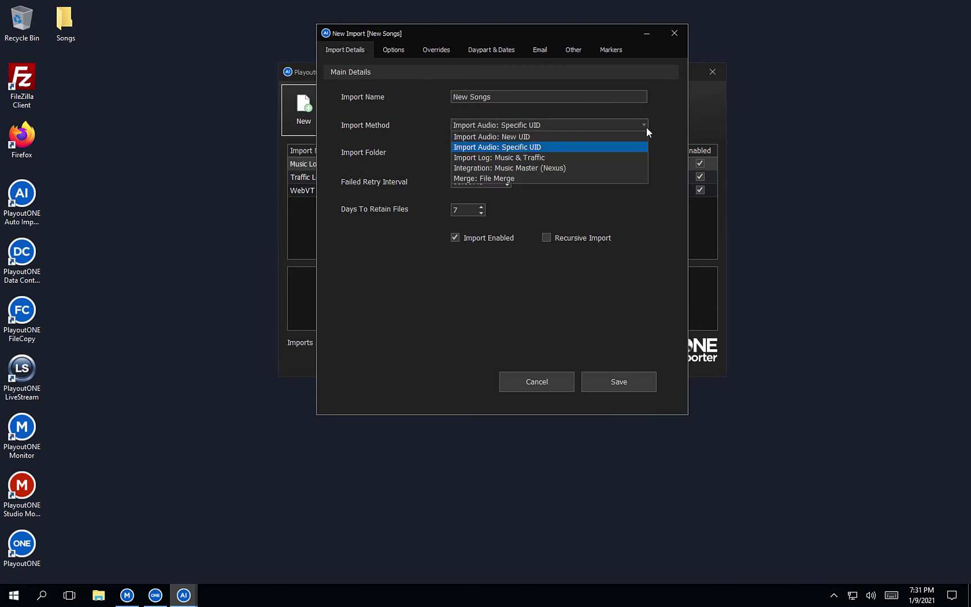
pyautogui.click(618, 137)
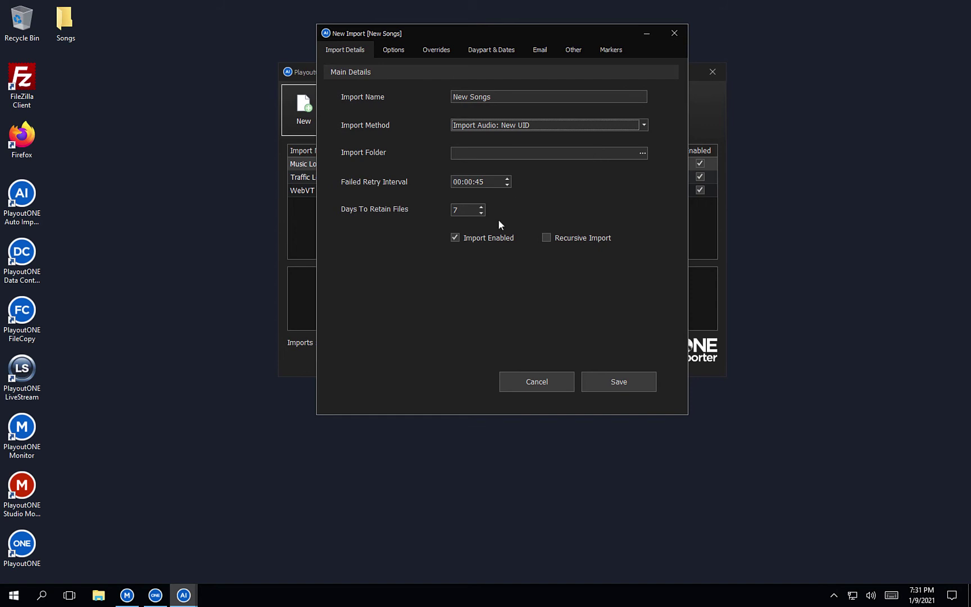
# Switch to PlayoutONE and copy the Data folder path from the general settings, leaving the settings without saving
pyautogui.click(156, 595)
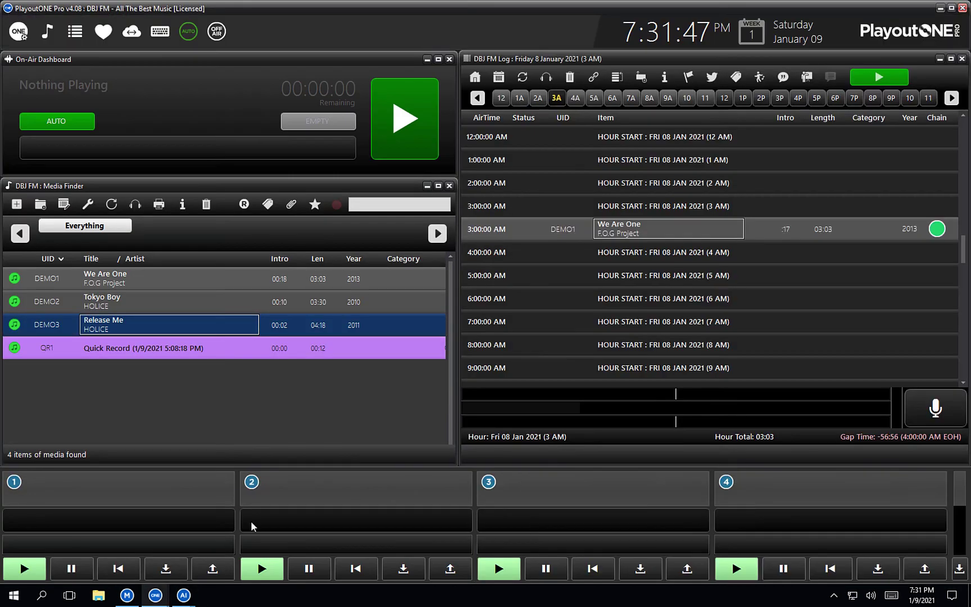
pyautogui.click(20, 32)
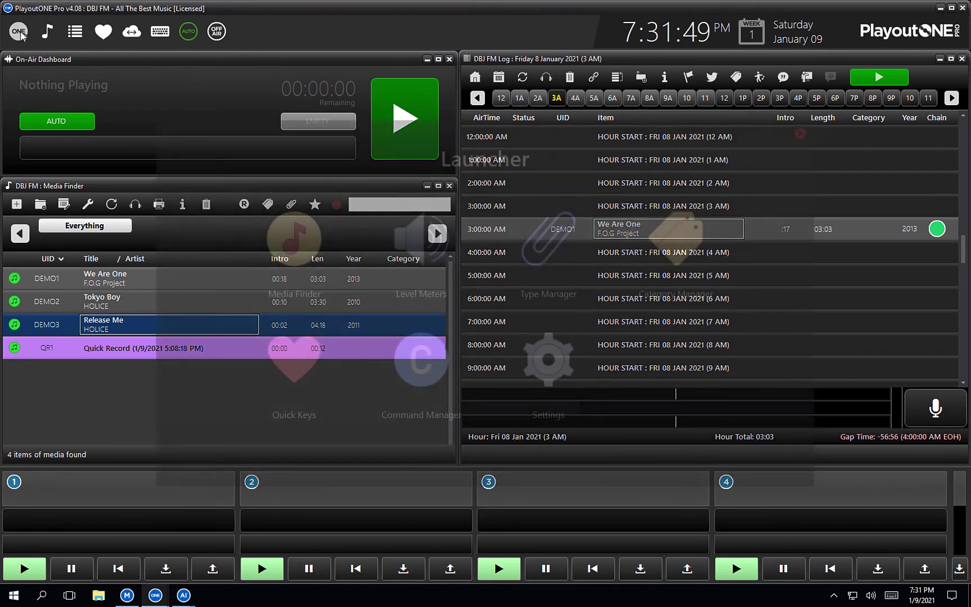
pyautogui.click(554, 369)
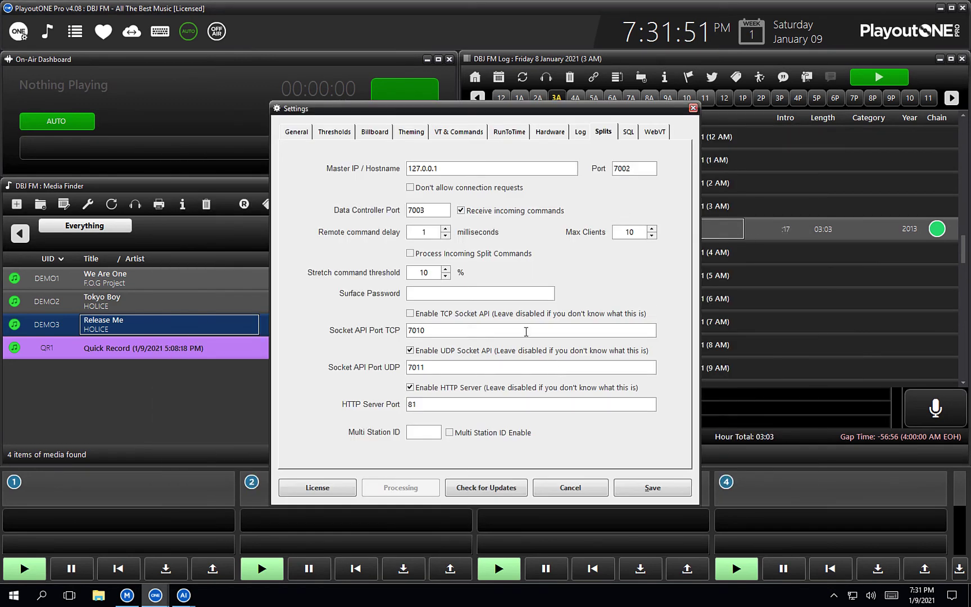
pyautogui.click(296, 132)
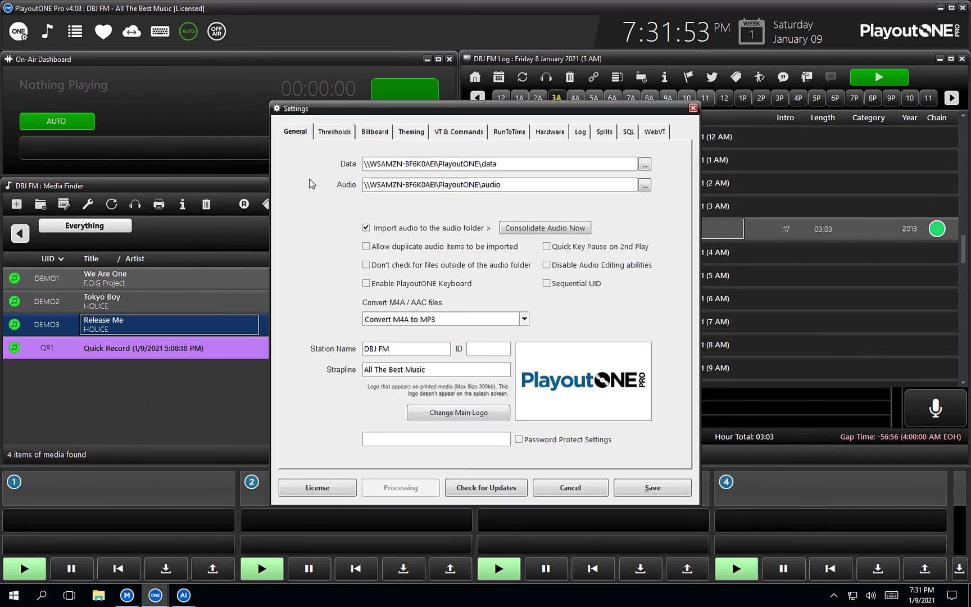
pyautogui.doubleClick(497, 164)
pyautogui.moveTo(365, 164); pyautogui.dragTo(497, 164)
pyautogui.hotkey('ctrl', 'c')
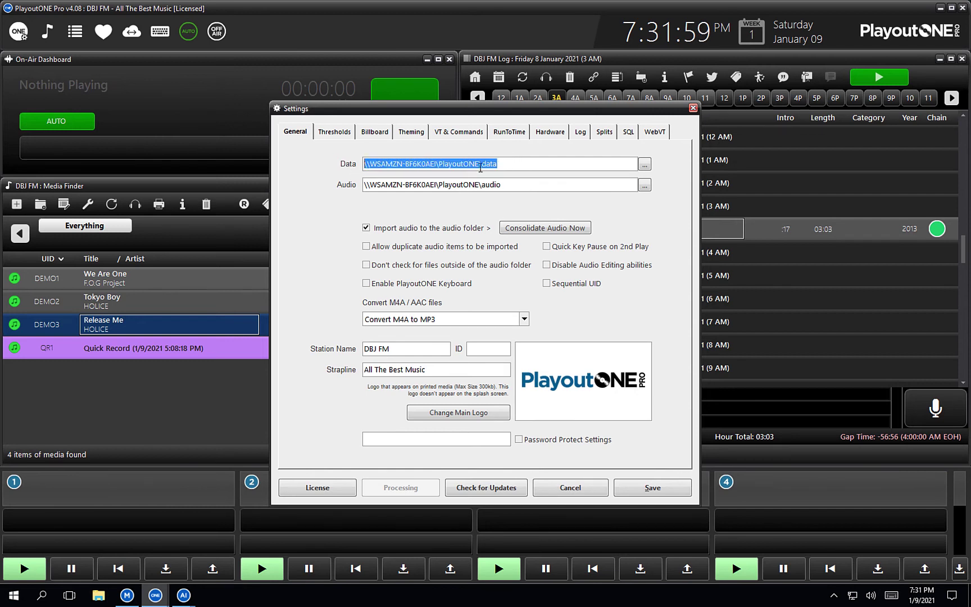
pyautogui.click(572, 487)
# Minimize PlayoutONE, open the copied Data folder path in File Explorer, and go to the PlayoutONE share's Import folder
pyautogui.click(940, 9)
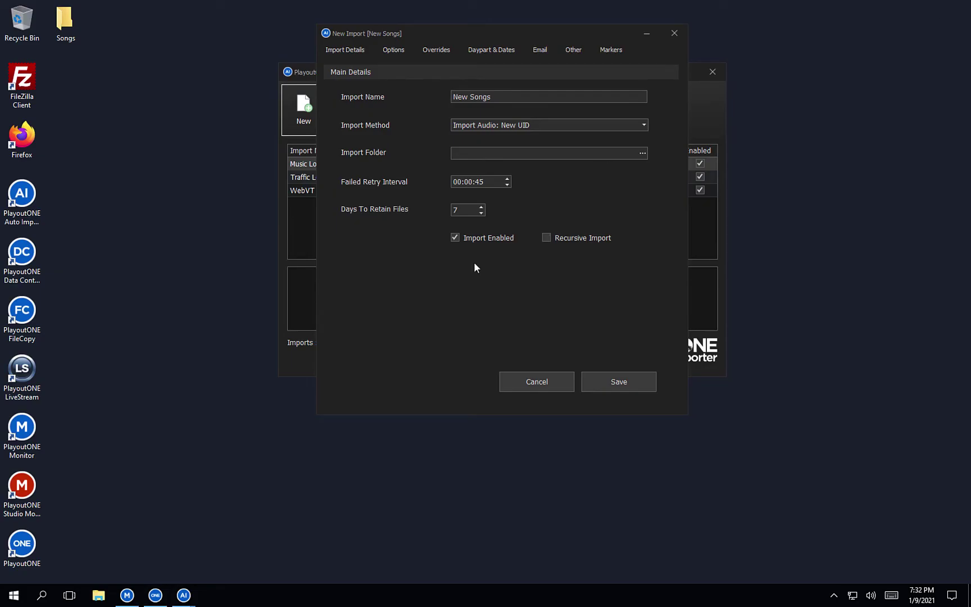
pyautogui.rightClick(11, 599)
pyautogui.click(59, 538)
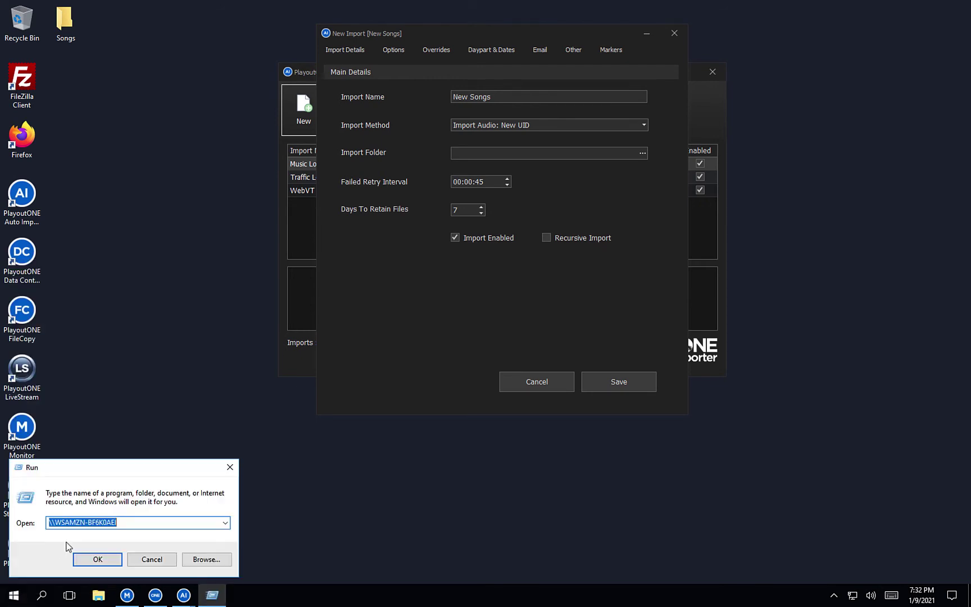
pyautogui.hotkey('ctrl', 'v')
pyautogui.click(97, 557)
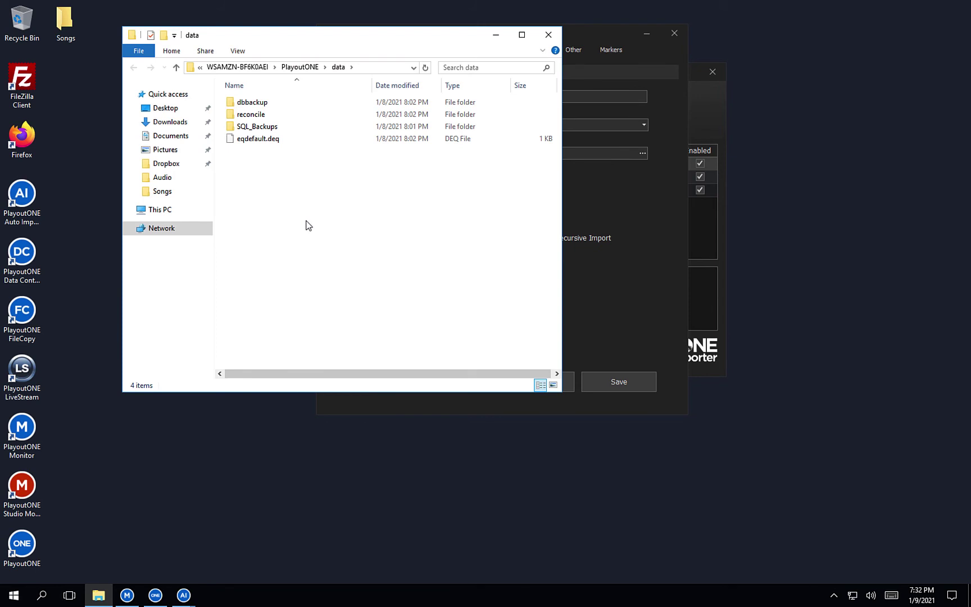
pyautogui.click(301, 69)
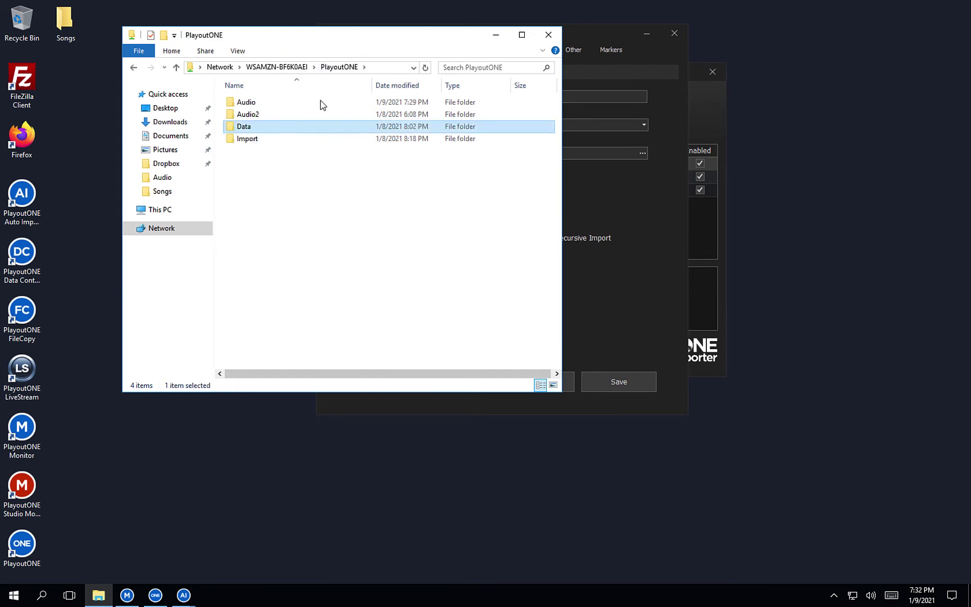
pyautogui.click(273, 141)
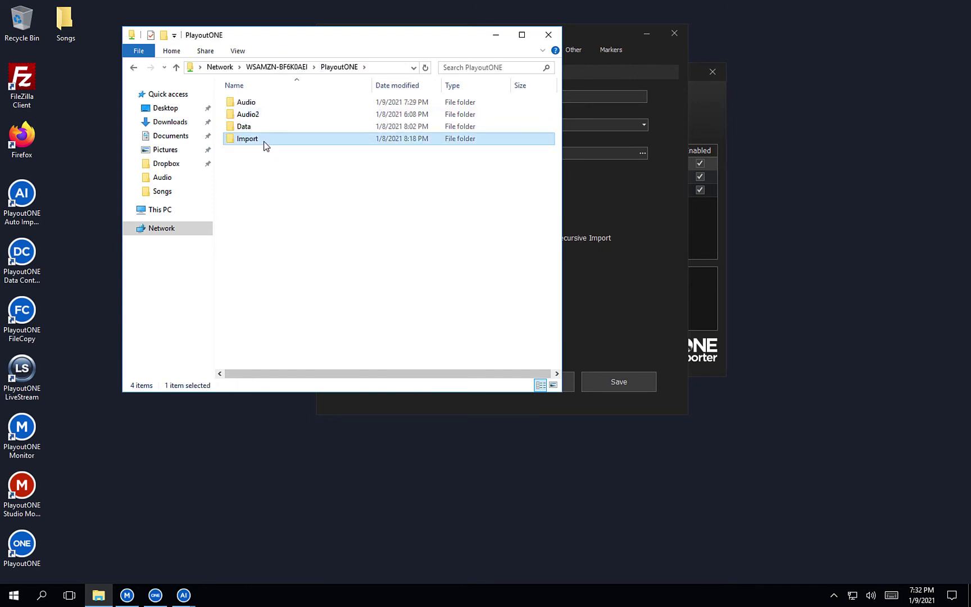
pyautogui.doubleClick(263, 141)
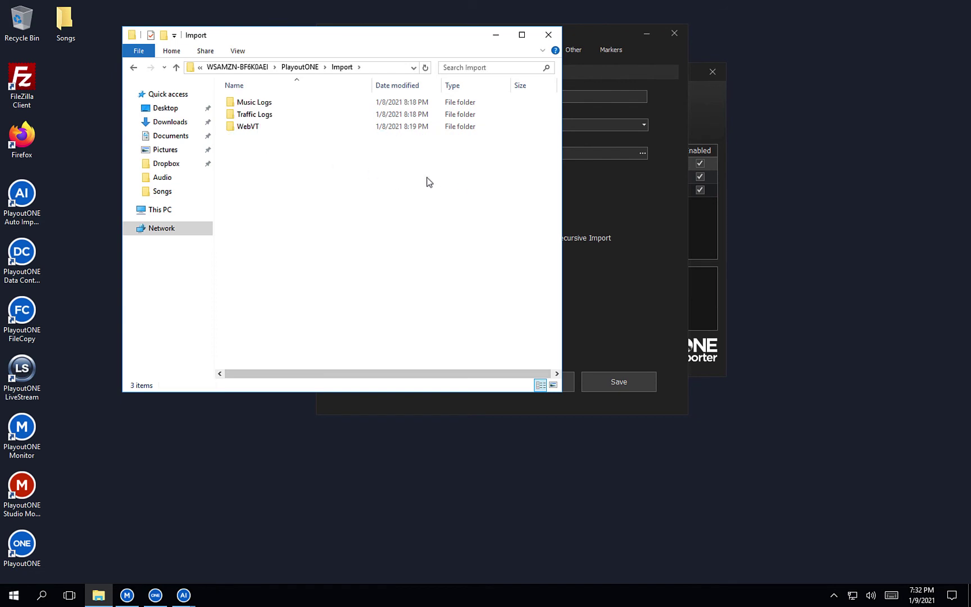
# Create a folder named "New Songs" inside the Import folder
pyautogui.click(258, 102)
pyautogui.rightClick(240, 155)
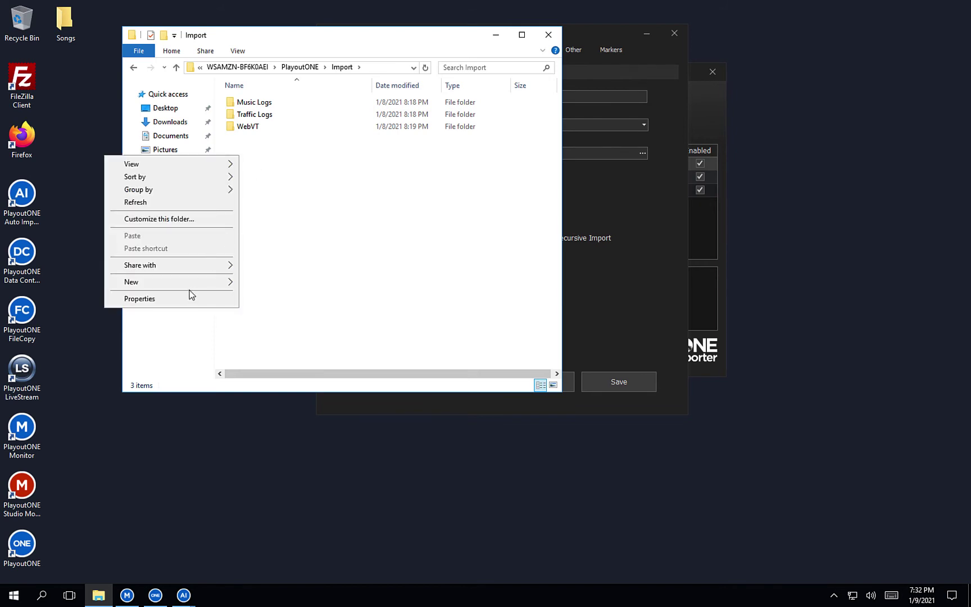
pyautogui.moveTo(190, 283)
pyautogui.click(247, 282)
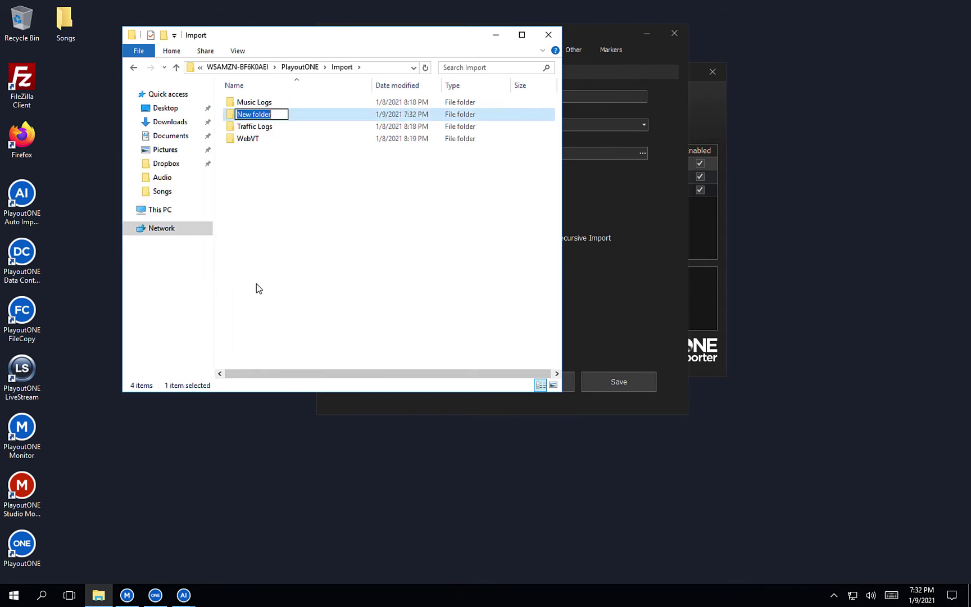
pyautogui.write('New Songs')
pyautogui.press('Return')
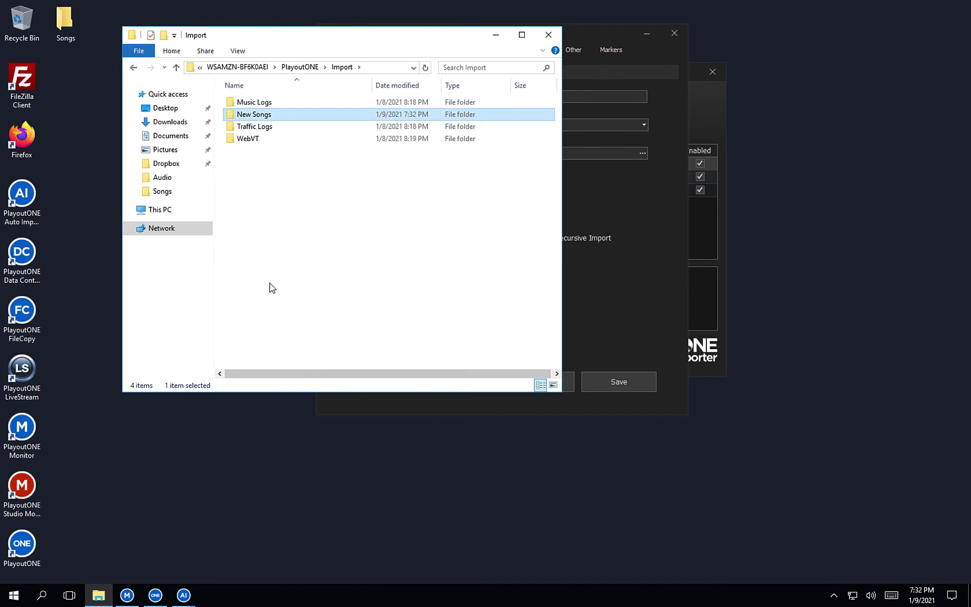
# Copy the New Songs folder's path and paste it as the import folder of the New Songs import in Auto Importer
pyautogui.doubleClick(276, 117)
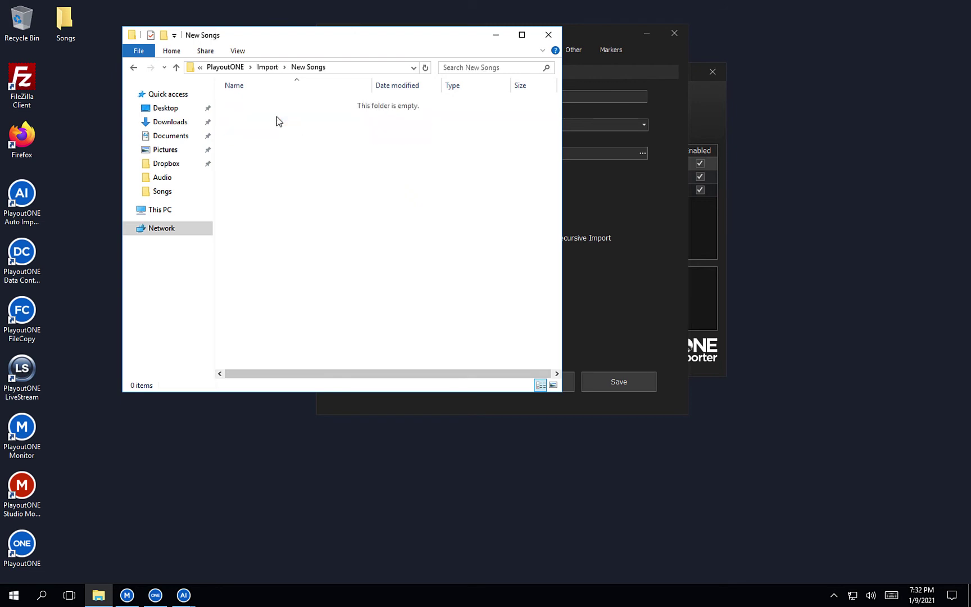
pyautogui.click(361, 66)
pyautogui.rightClick(361, 67)
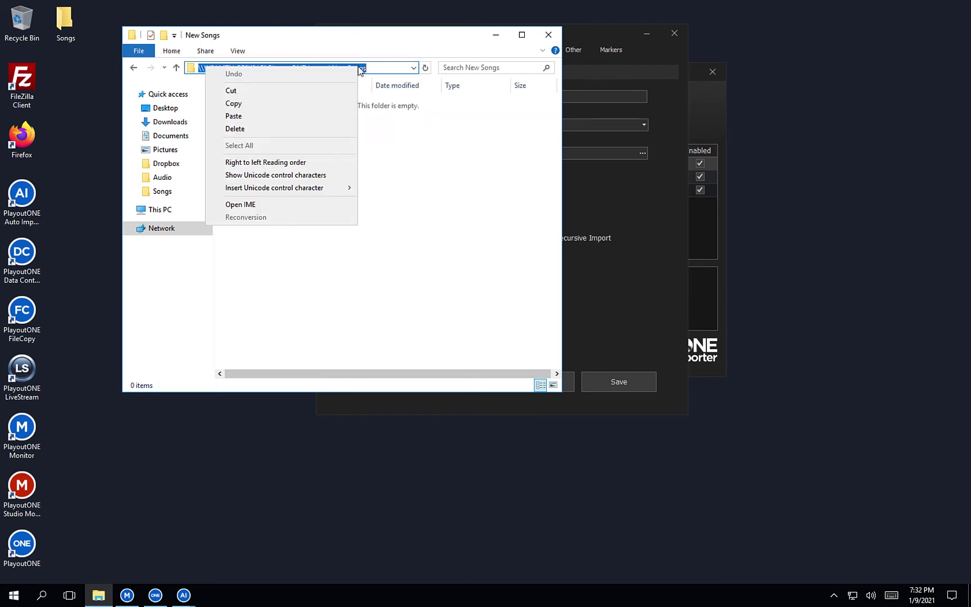
pyautogui.click(313, 106)
pyautogui.click(582, 124)
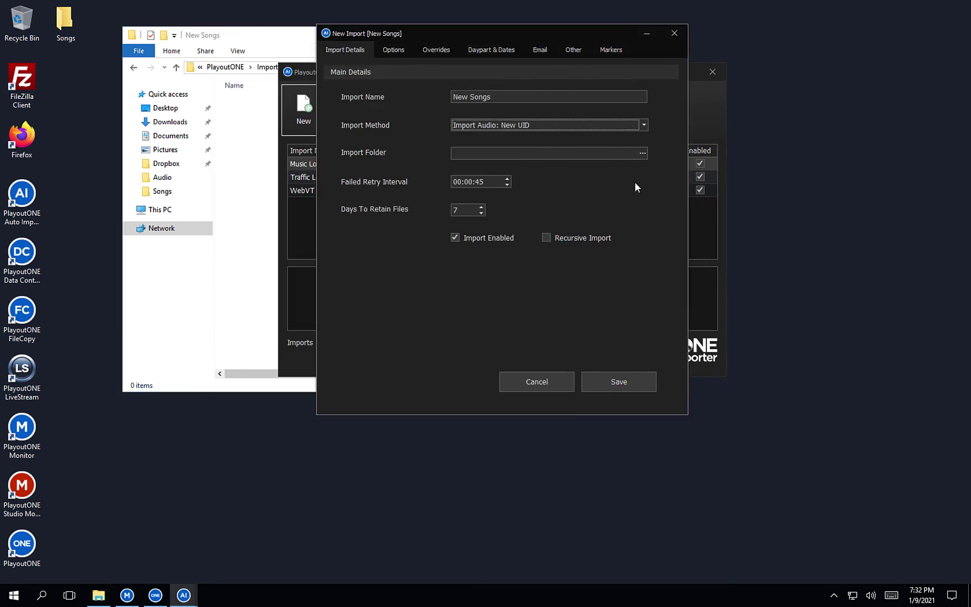
pyautogui.click(544, 152)
pyautogui.hotkey('ctrl', 'v')
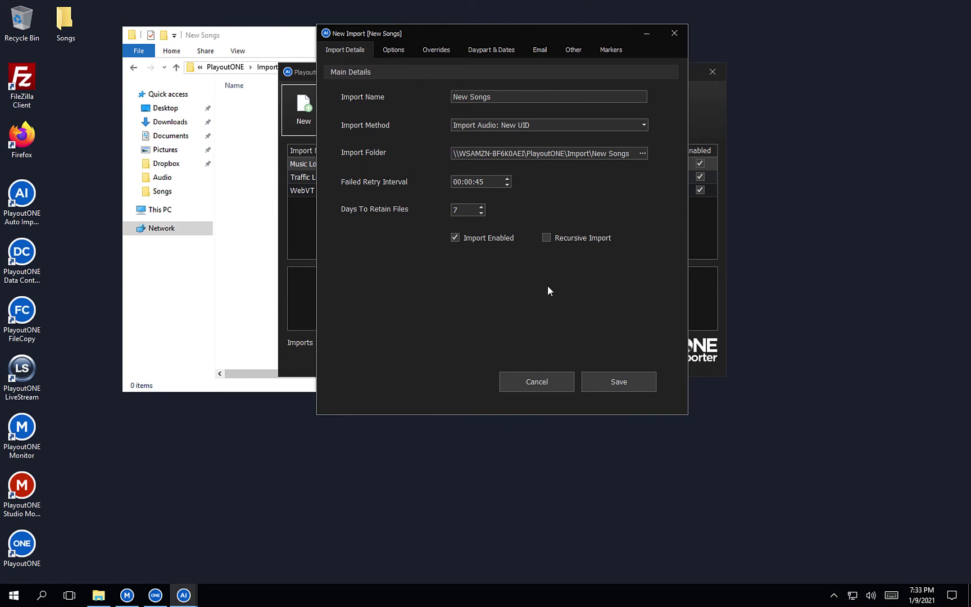
# Enable Detect If Audio Fades and Set Extro in the New Songs import's audio options
pyautogui.click(395, 51)
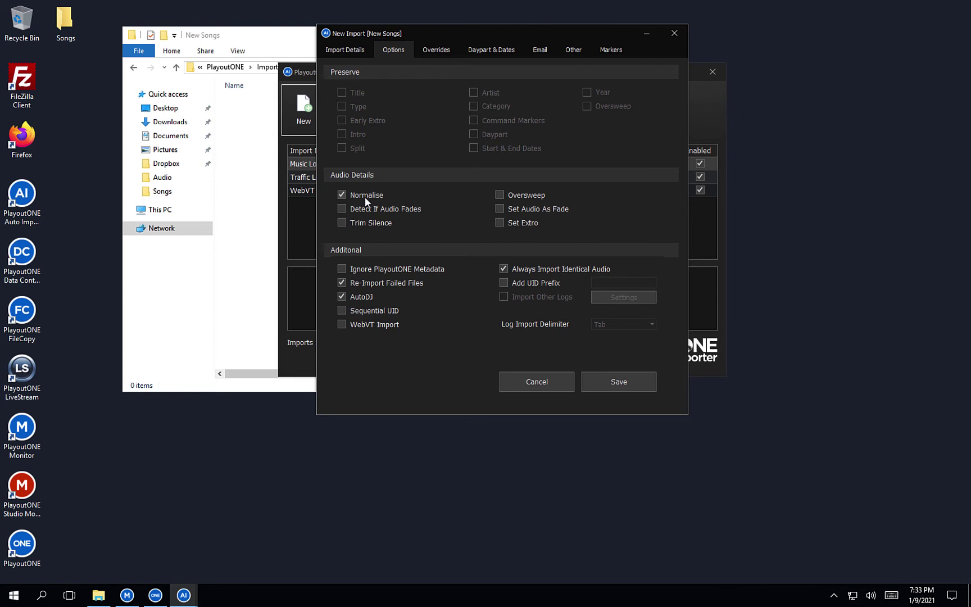
pyautogui.click(401, 208)
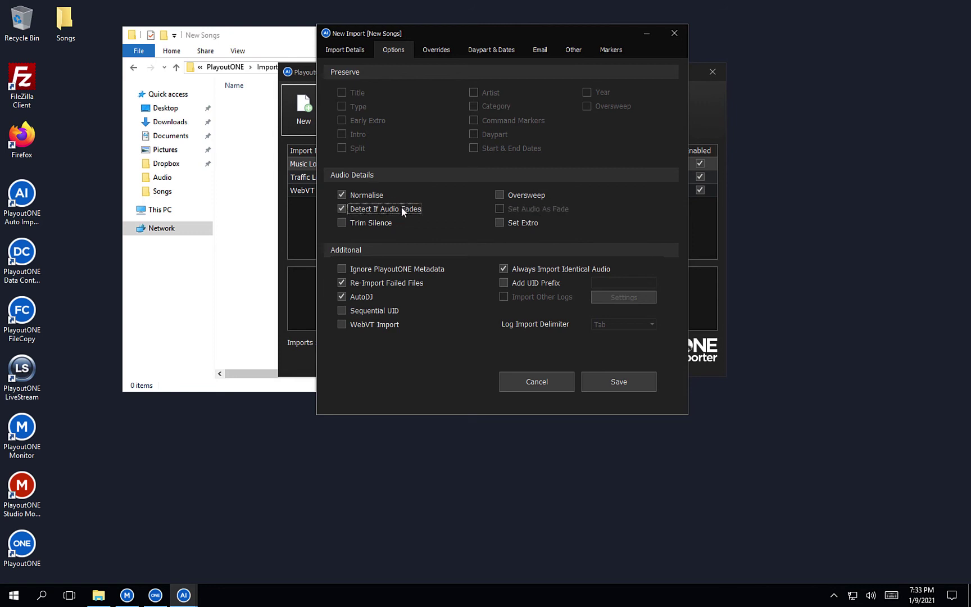
pyautogui.click(500, 224)
# Set the type override to Song and save the New Songs import
pyautogui.click(438, 50)
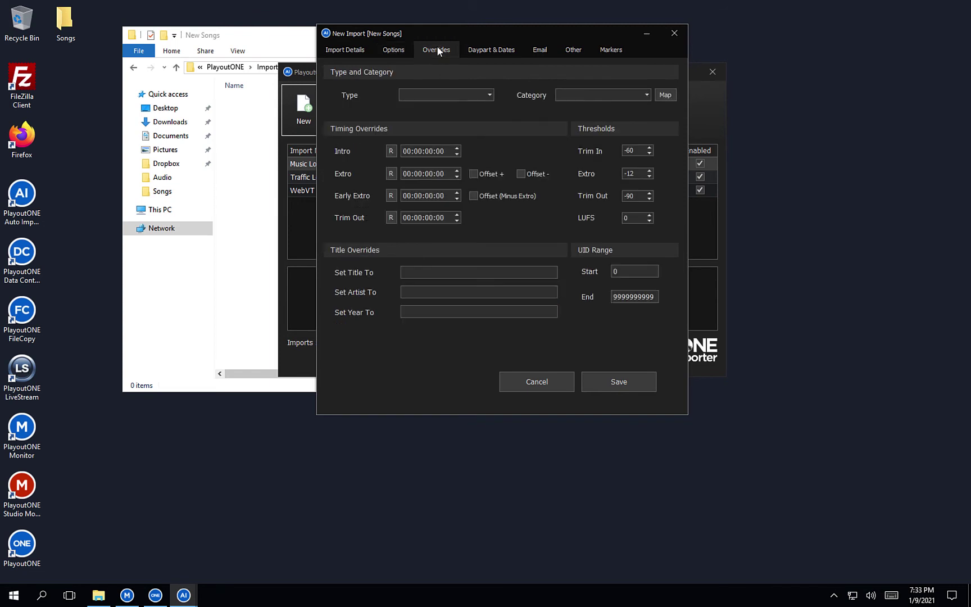
pyautogui.click(490, 96)
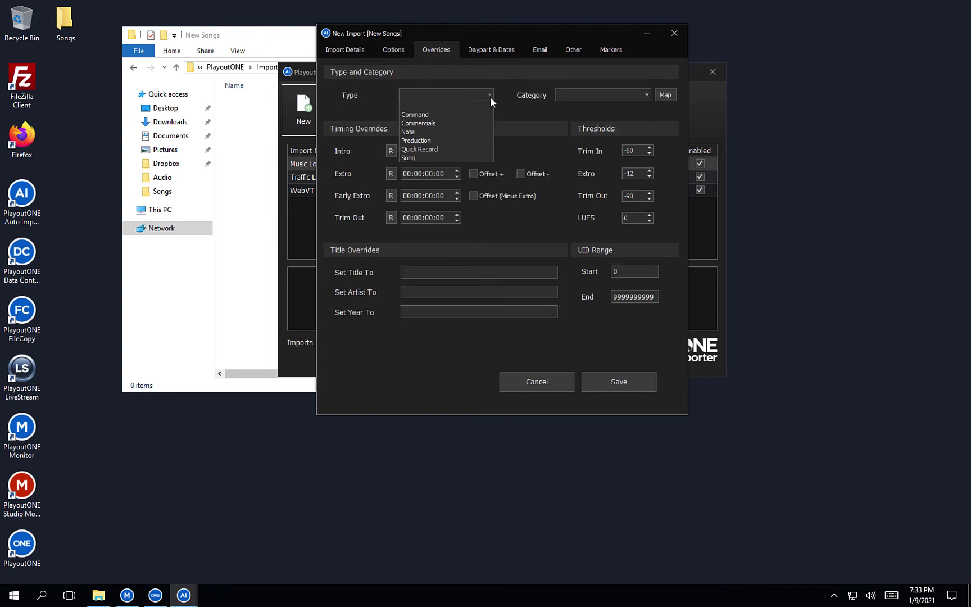
pyautogui.click(448, 158)
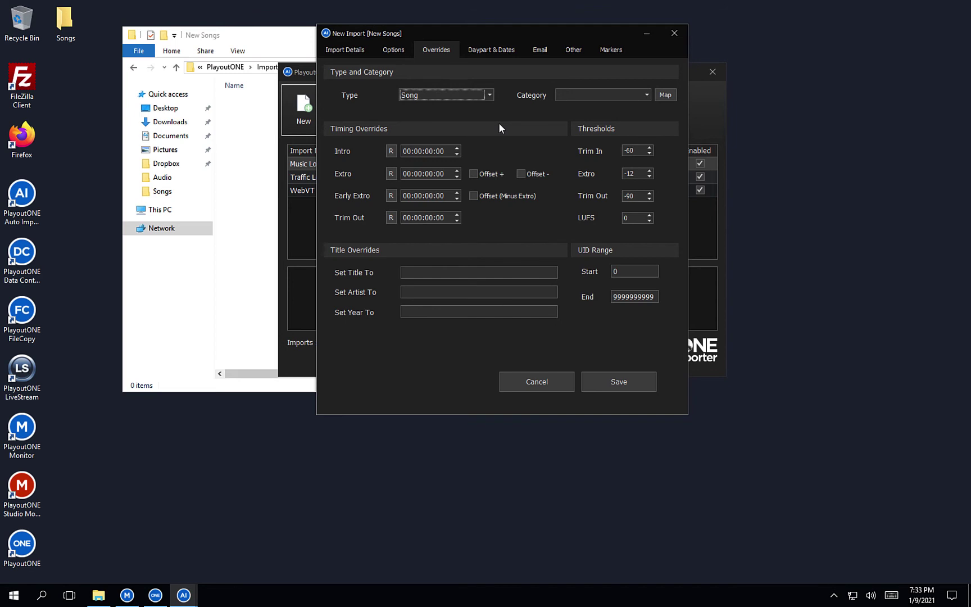
pyautogui.click(647, 388)
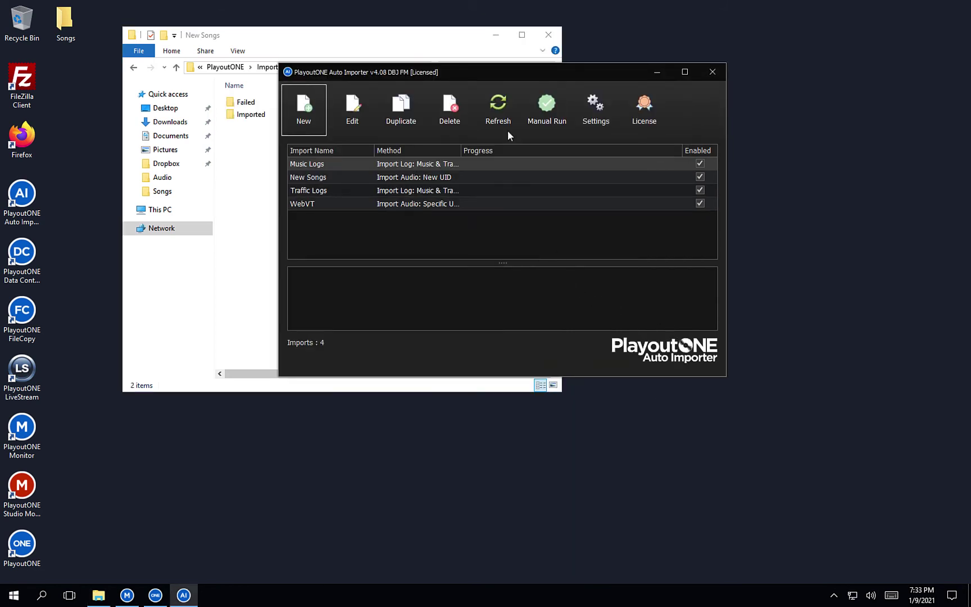
# Open the desktop Songs folder and arrange it, the New Songs folder and Auto Importer so all three are visible without overlapping
pyautogui.moveTo(467, 78); pyautogui.dragTo(613, 57)
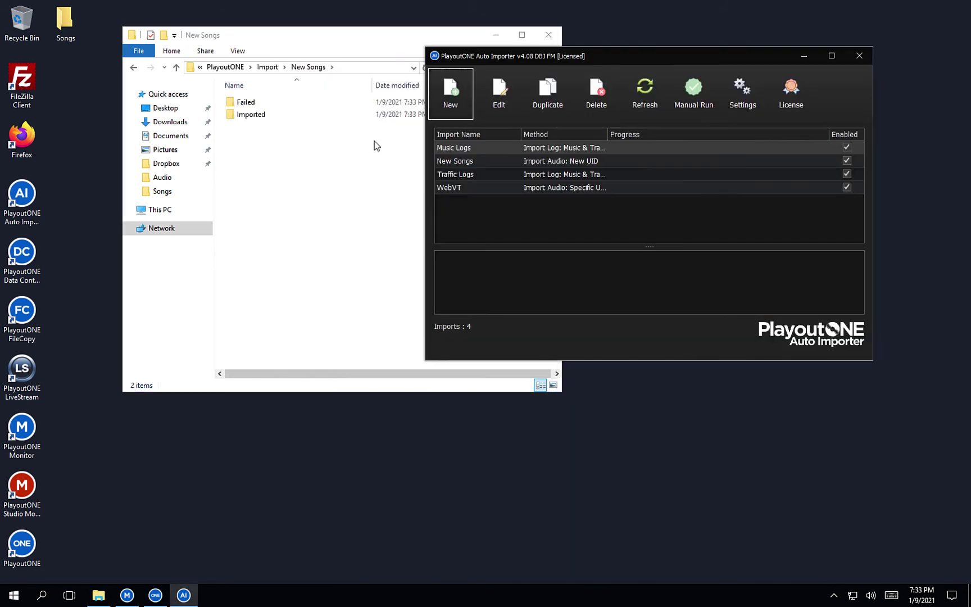
pyautogui.click(395, 53)
pyautogui.moveTo(386, 40); pyautogui.dragTo(317, 64)
pyautogui.moveTo(492, 120); pyautogui.dragTo(415, 113)
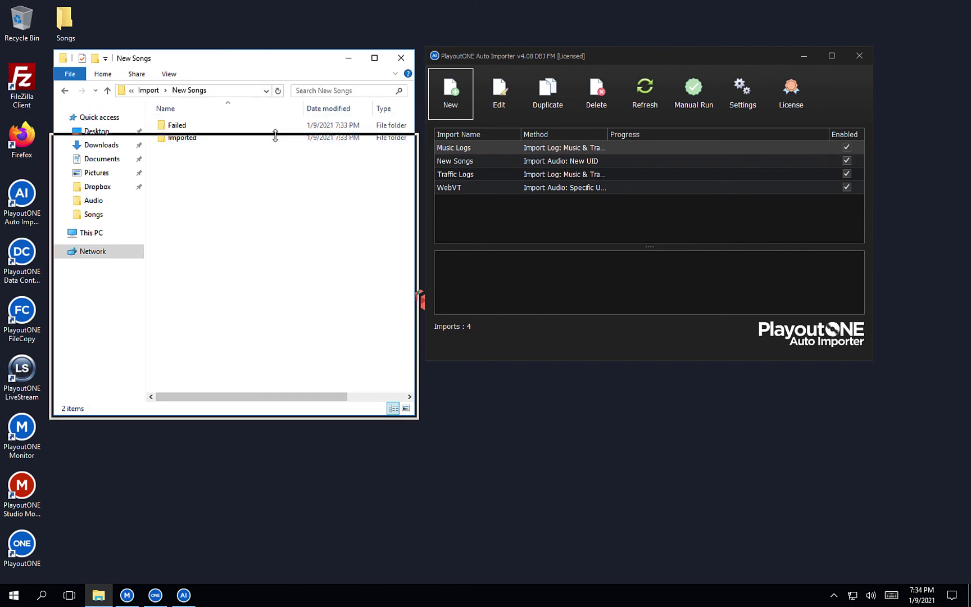
pyautogui.moveTo(269, 52); pyautogui.dragTo(275, 188)
pyautogui.doubleClick(66, 25)
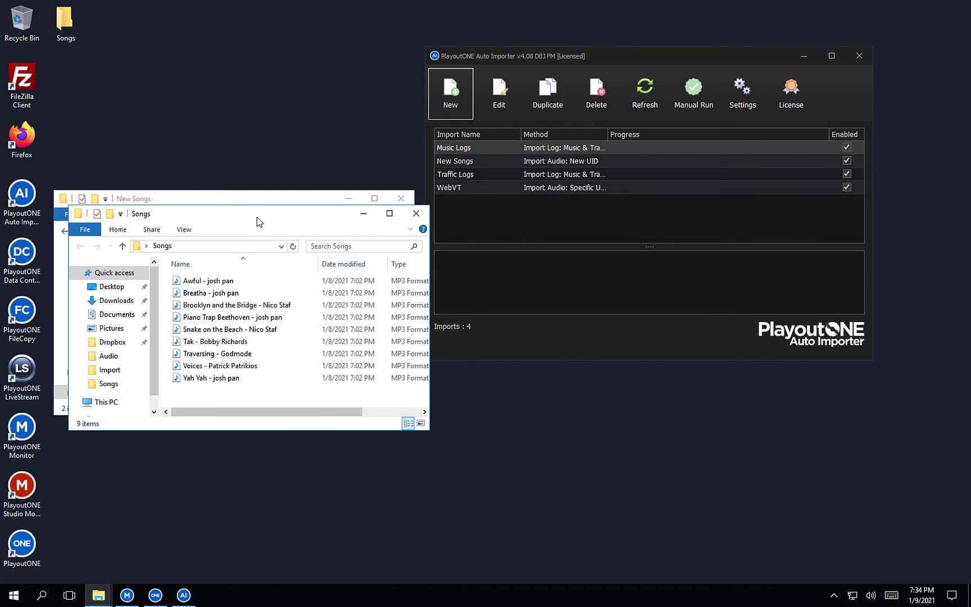
pyautogui.moveTo(680, 392); pyautogui.dragTo(685, 396)
pyautogui.moveTo(624, 52); pyautogui.dragTo(670, 23)
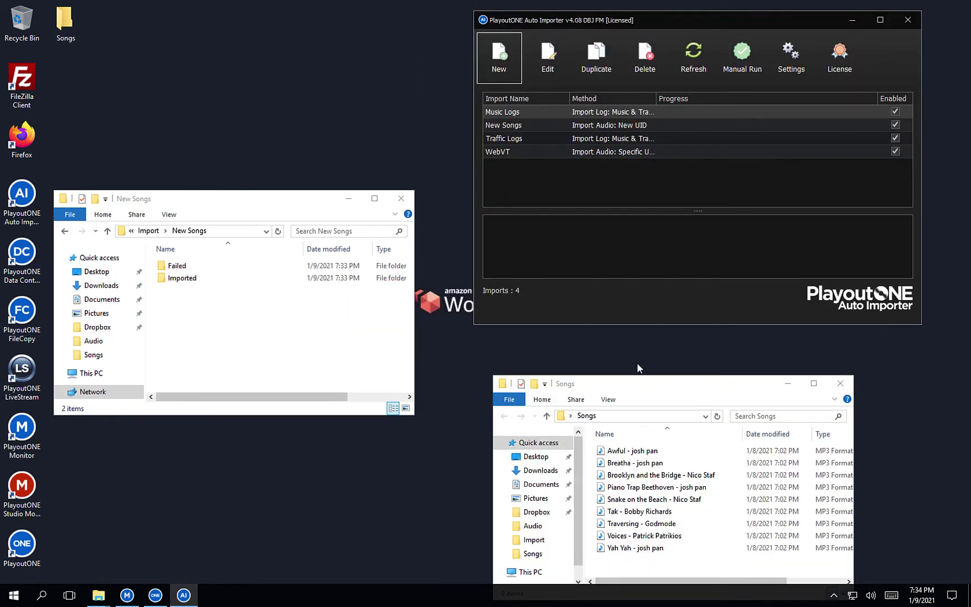
pyautogui.moveTo(653, 384); pyautogui.dragTo(660, 353)
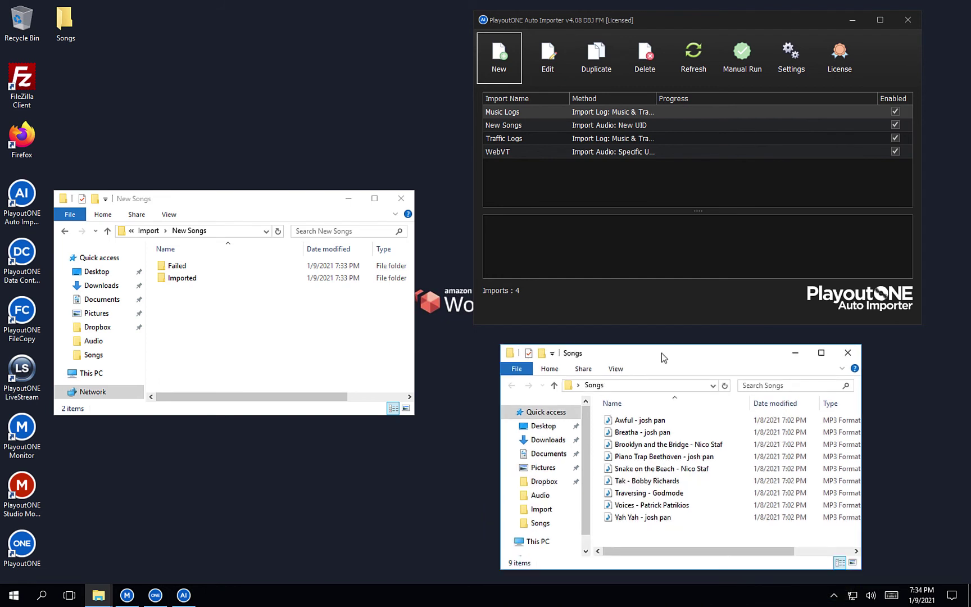
# Copy the Awful, Breatha and Brooklyn and the Bridge song files from the Songs folder into the New Songs folder
pyautogui.click(651, 423)
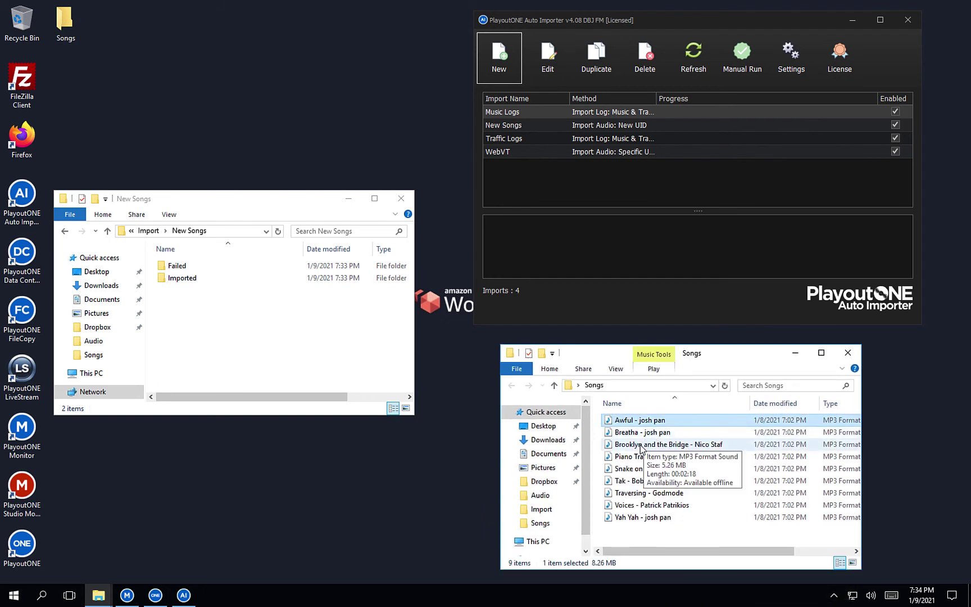
pyautogui.keyDown('shift'); pyautogui.click(642, 447); pyautogui.keyUp('shift')
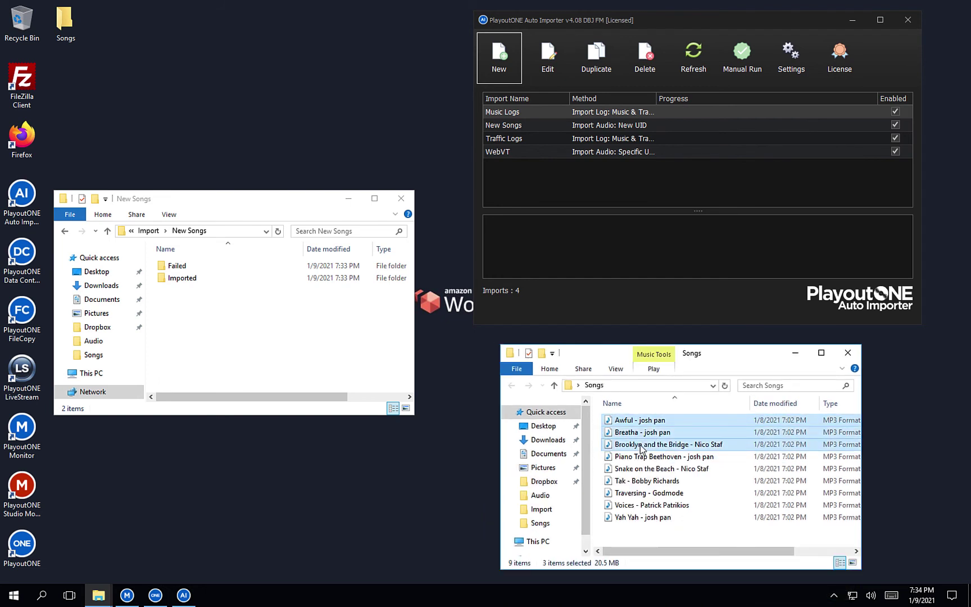
pyautogui.click(268, 349)
pyautogui.hotkey('ctrl', 'v')
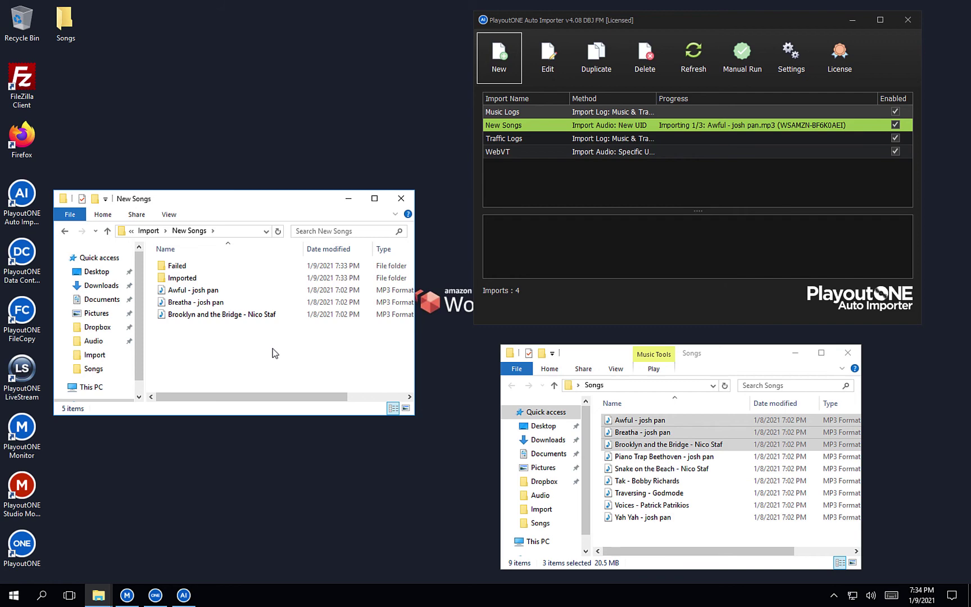
# Switch to PlayoutONE, close the log window, check the Media Finder for the imported songs, and minimize PlayoutONE
pyautogui.click(155, 595)
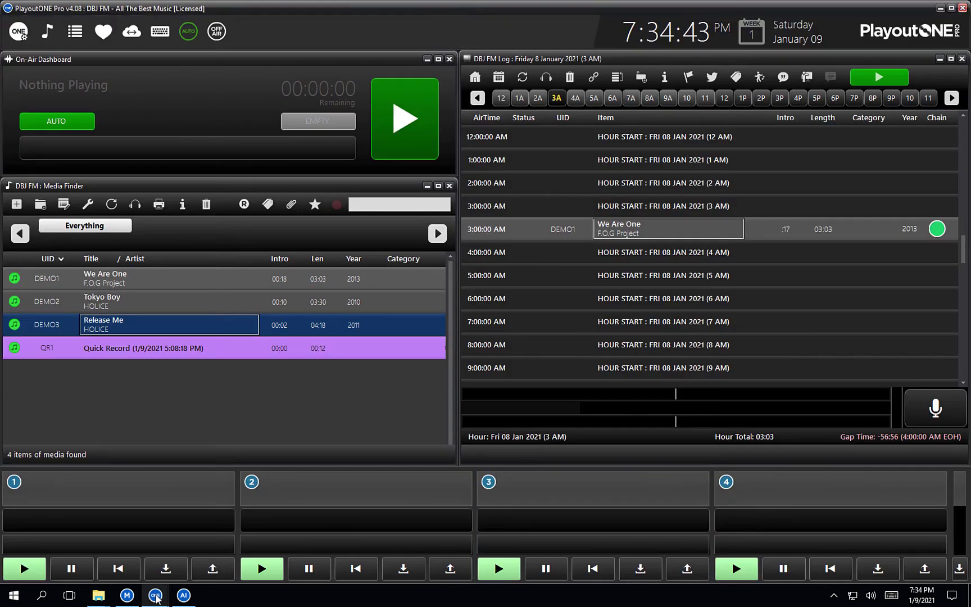
pyautogui.click(962, 59)
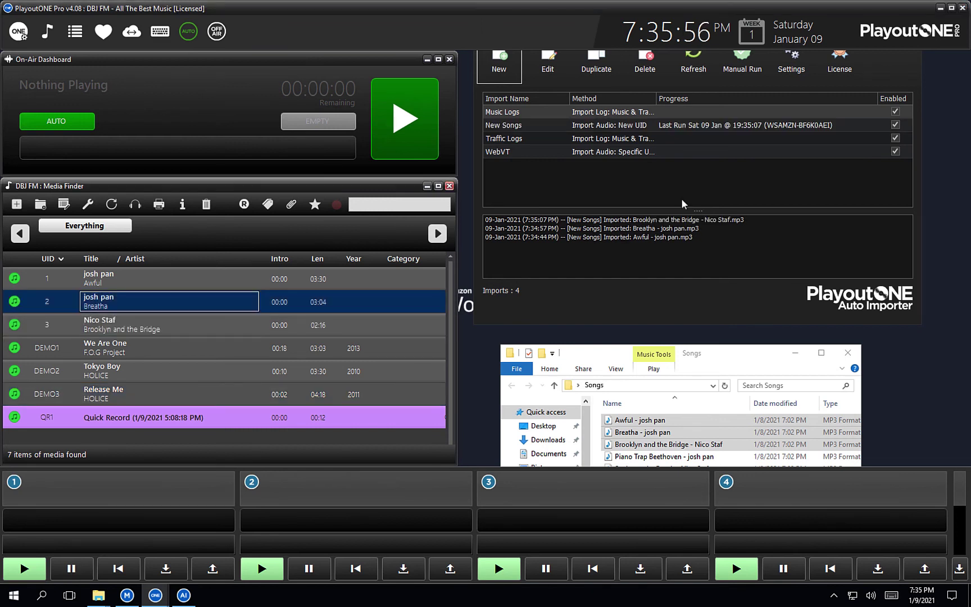
pyautogui.click(942, 8)
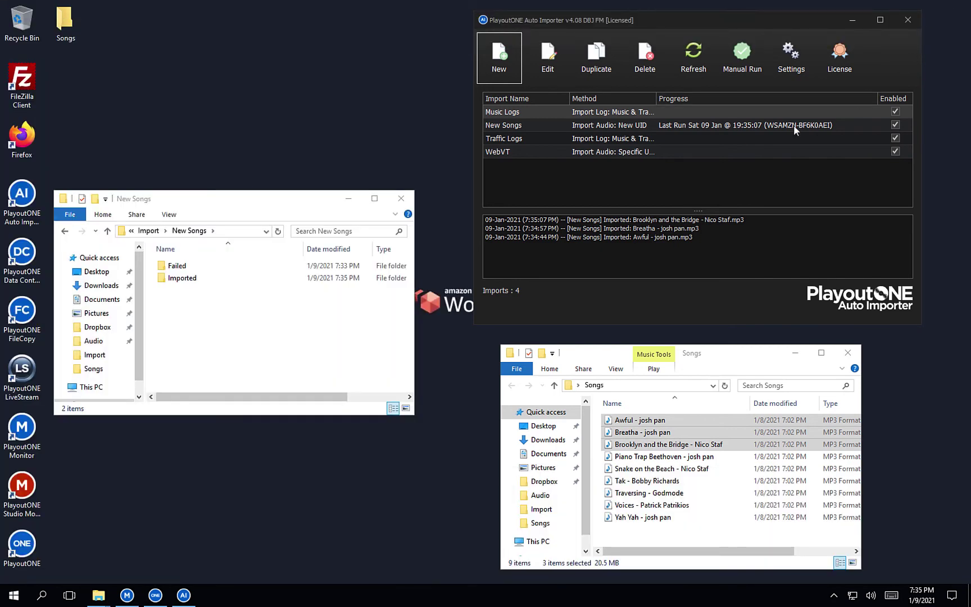
# Duplicate the New Songs import as "New Production" and change its import folder to New Production within the Import folder
pyautogui.click(660, 130)
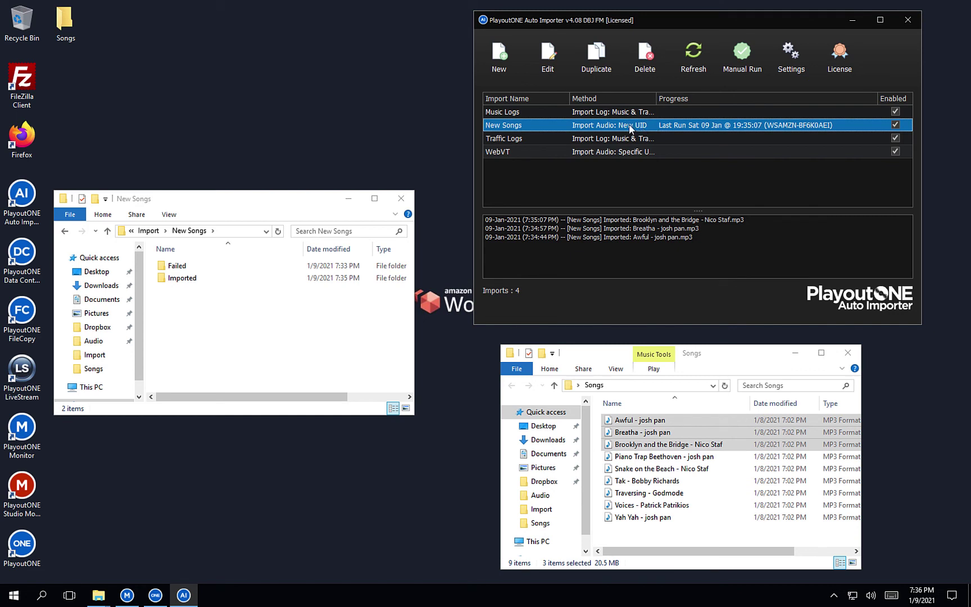
pyautogui.click(599, 66)
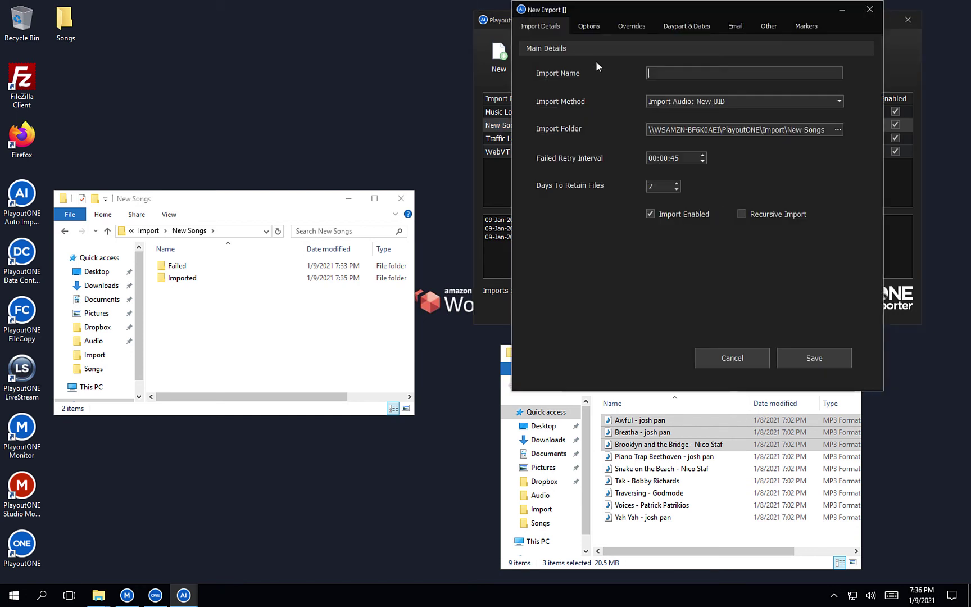
pyautogui.write('New Production')
pyautogui.click(808, 367)
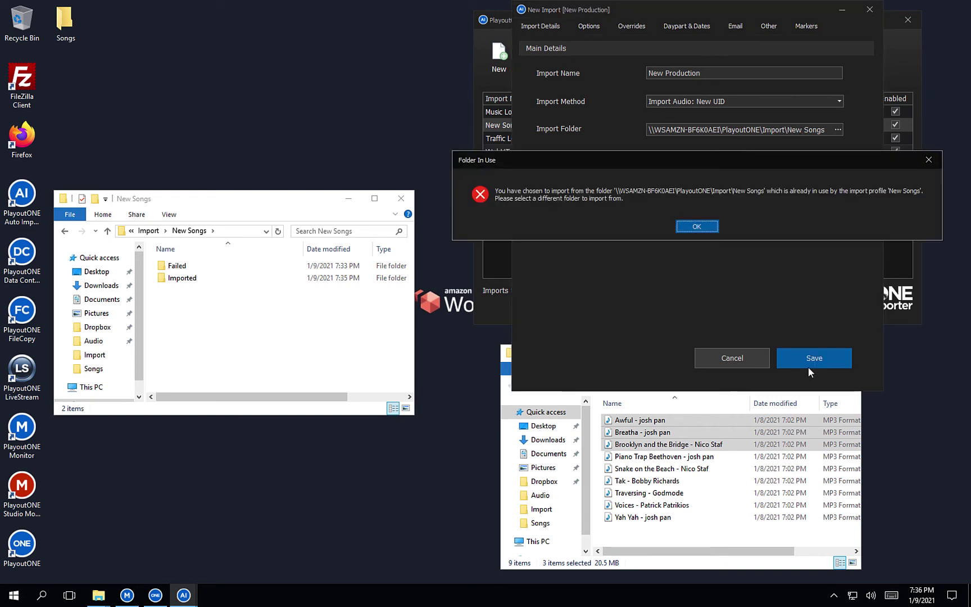
pyautogui.click(697, 226)
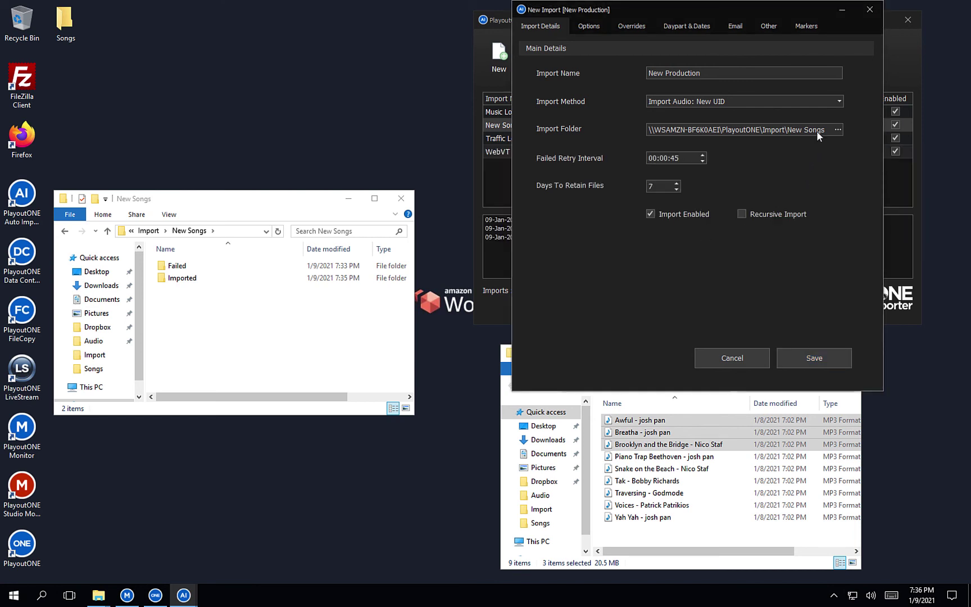
pyautogui.moveTo(825, 130); pyautogui.dragTo(804, 130)
pyautogui.write('Production')
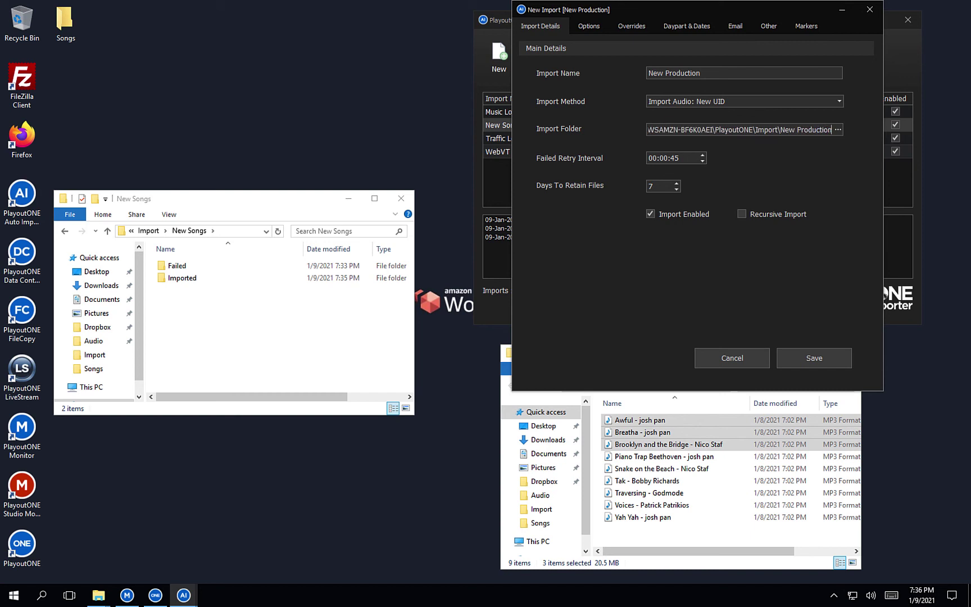
# Set the type override of the New Production import to Production and save the import
pyautogui.click(588, 26)
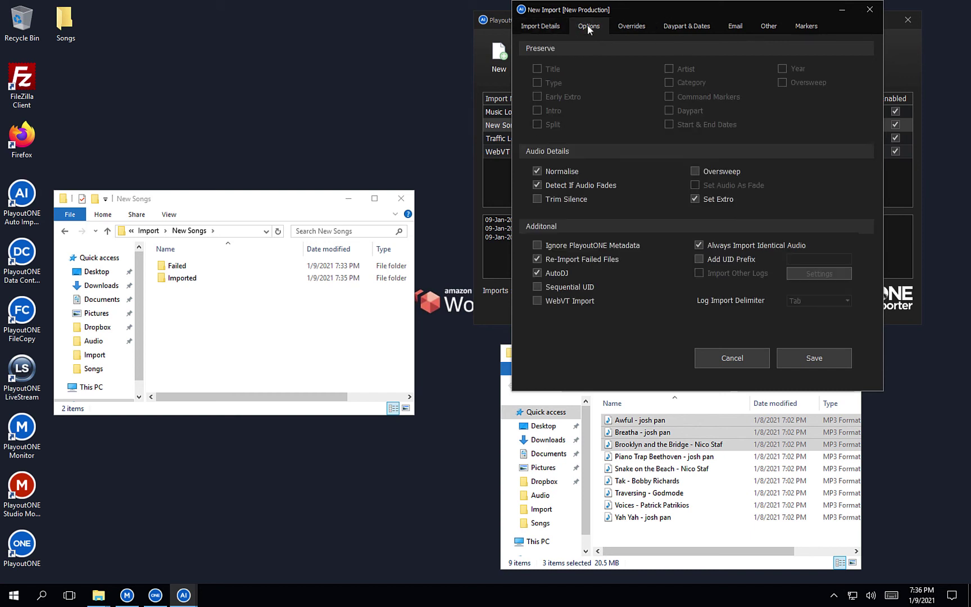
pyautogui.click(629, 28)
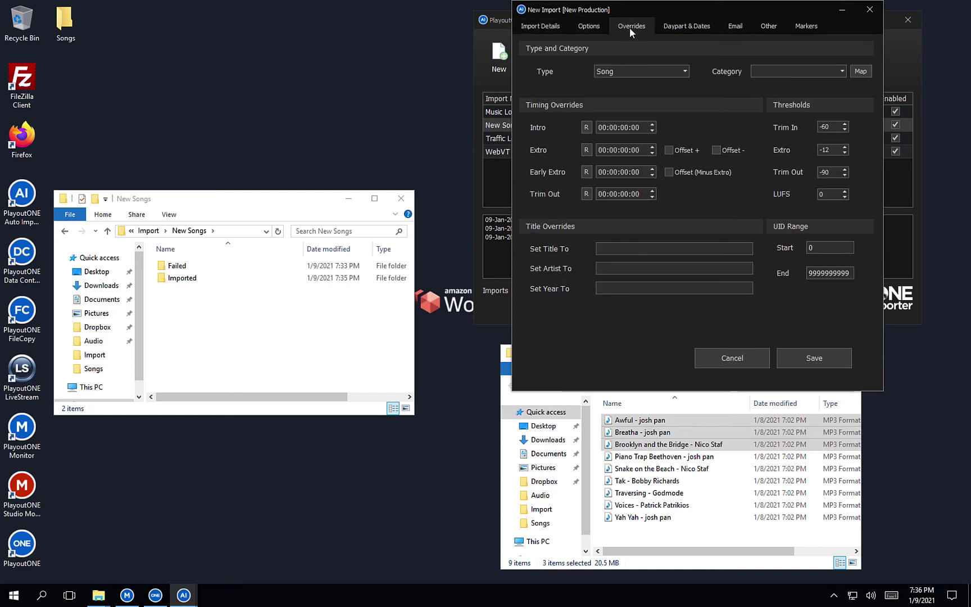
pyautogui.click(685, 71)
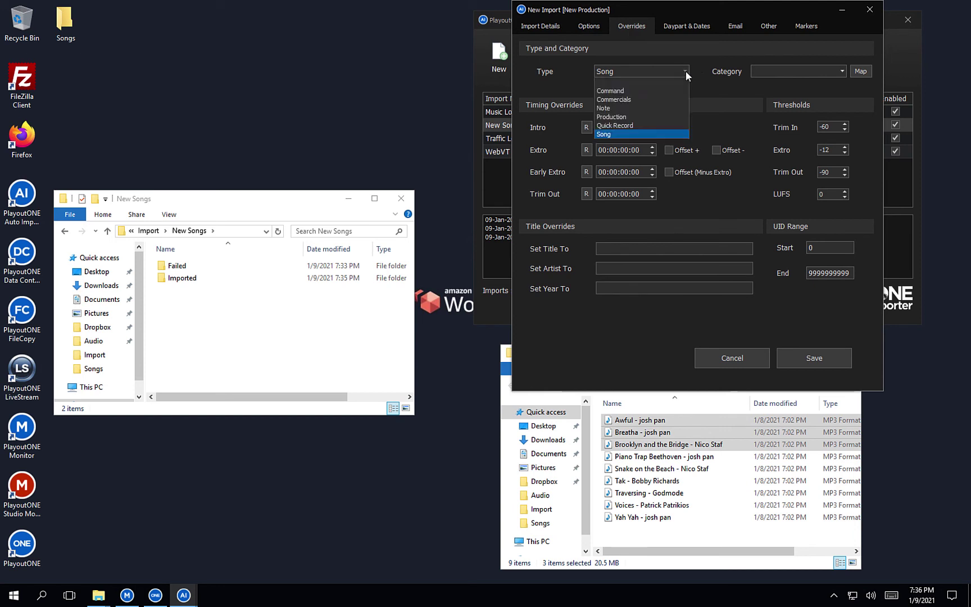
pyautogui.click(653, 115)
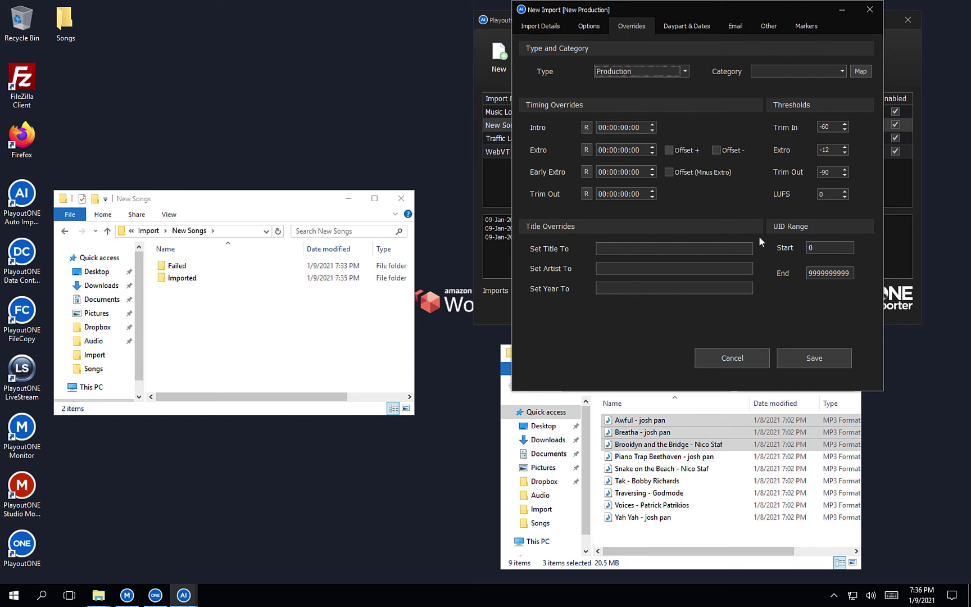
pyautogui.click(799, 355)
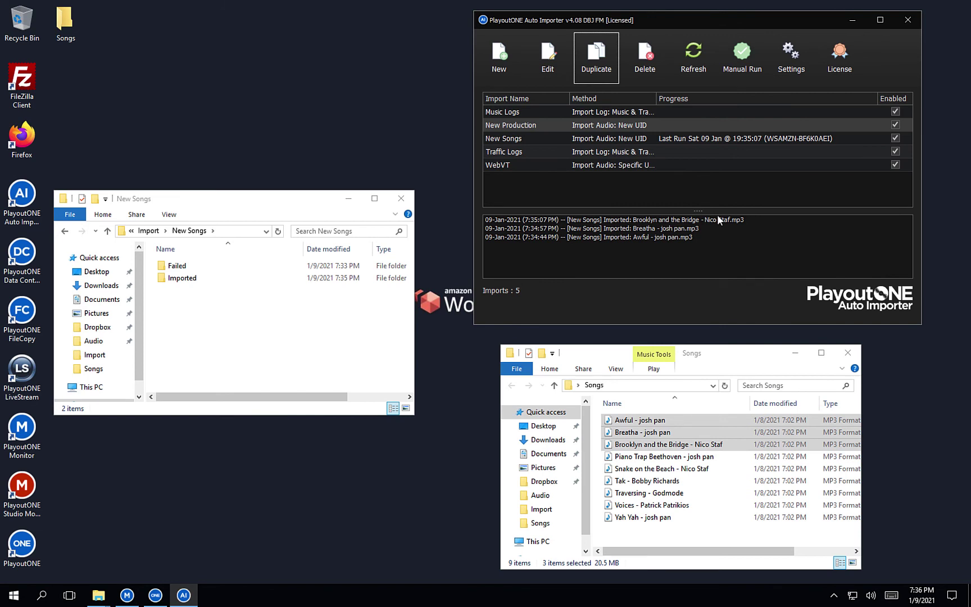
# Copy the Awful, Breatha and Brooklyn and the Bridge song files into the New Songs folder again and return to the Import folder
pyautogui.click(148, 231)
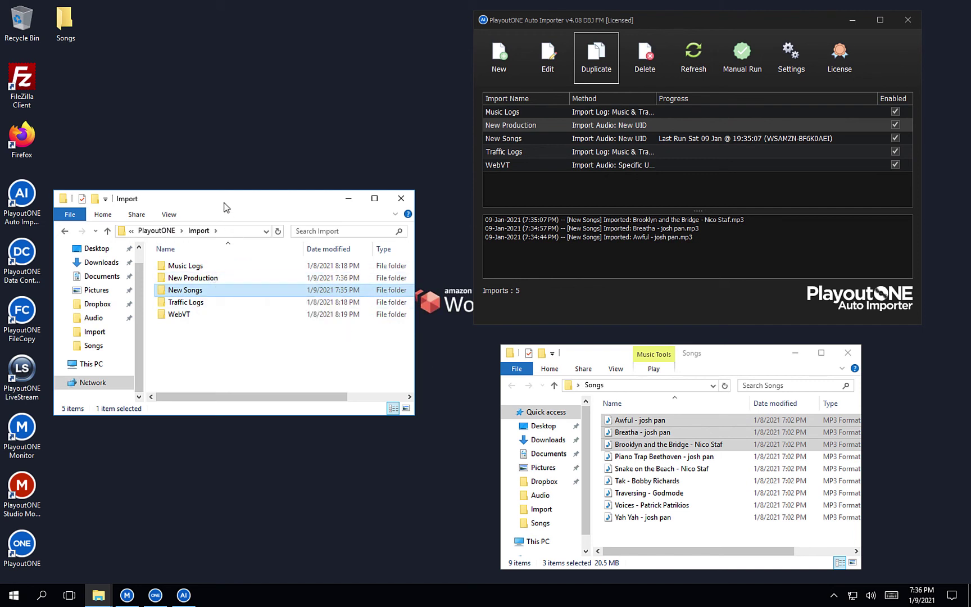
pyautogui.moveTo(225, 199); pyautogui.dragTo(239, 88)
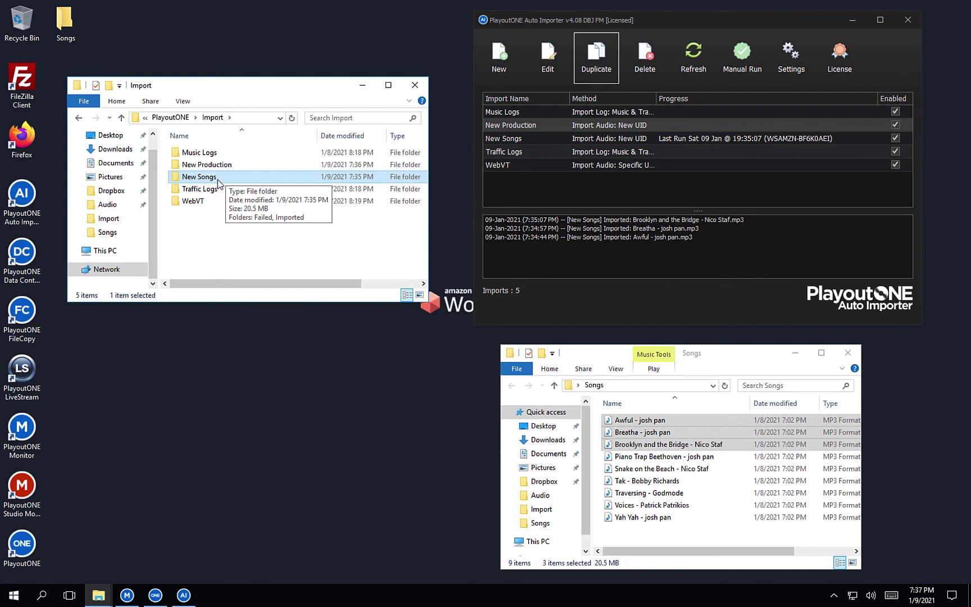
pyautogui.doubleClick(219, 178)
pyautogui.click(646, 444)
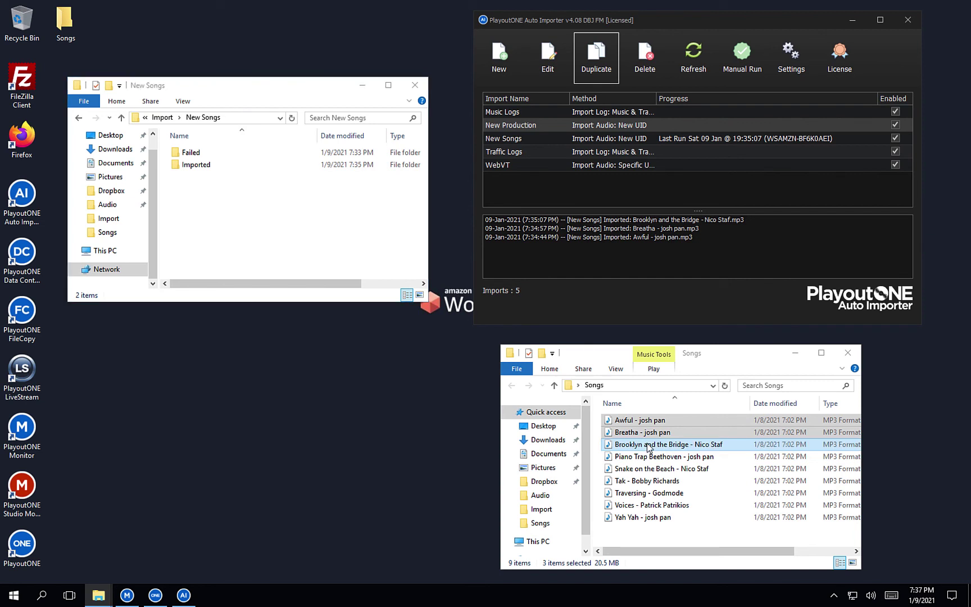
pyautogui.moveTo(639, 423); pyautogui.dragTo(310, 237)
pyautogui.click(162, 117)
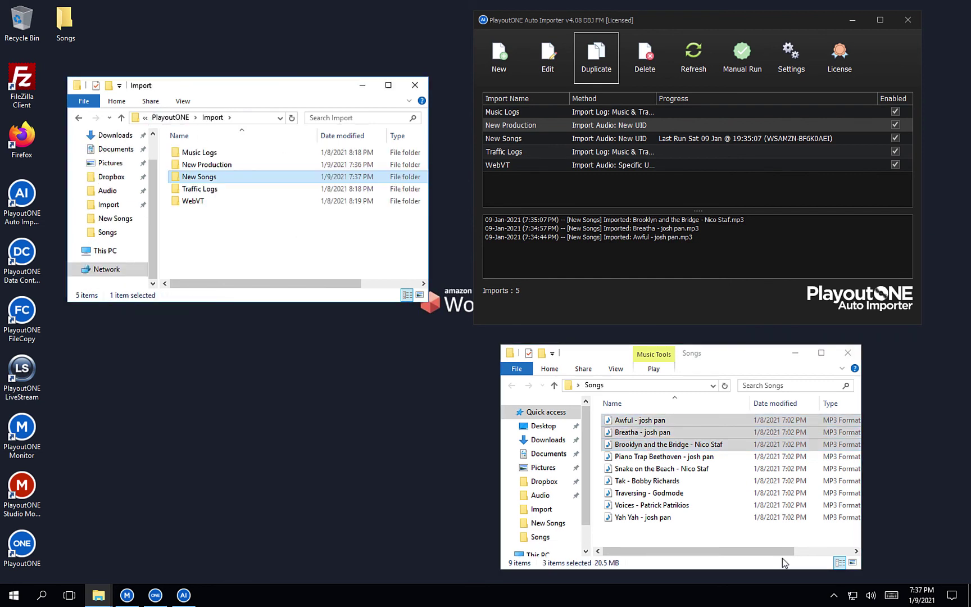
# Copy the six song files from Piano Trap Beethoven through Yah Yah into the New Production folder and return to the Import folder
pyautogui.moveTo(656, 538); pyautogui.dragTo(646, 461)
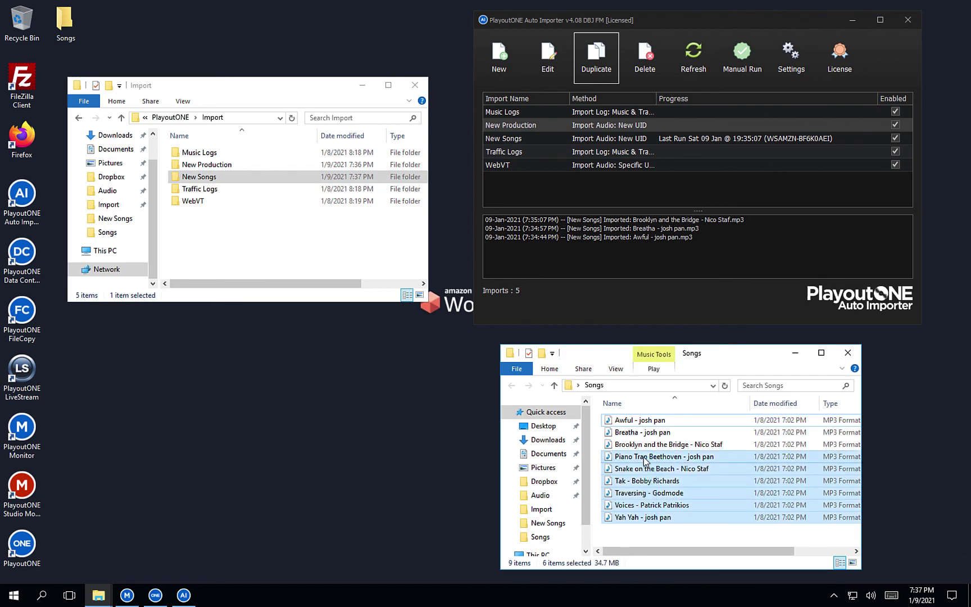
pyautogui.doubleClick(207, 164)
pyautogui.hotkey('ctrl', 'v')
pyautogui.click(161, 117)
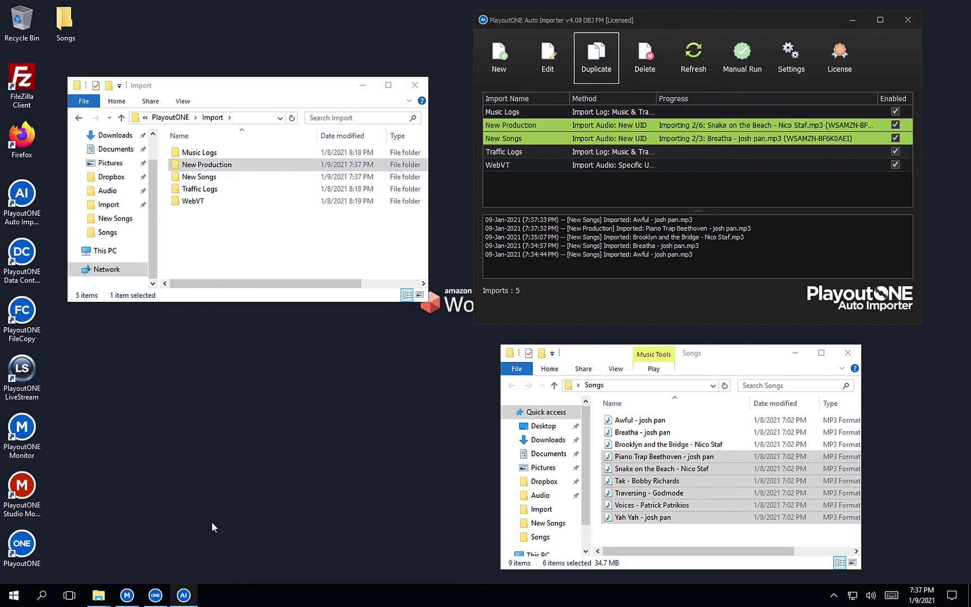
# Switch to PlayoutONE, check the running imports in the Auto Importer, and minimize the Auto Importer
pyautogui.click(159, 595)
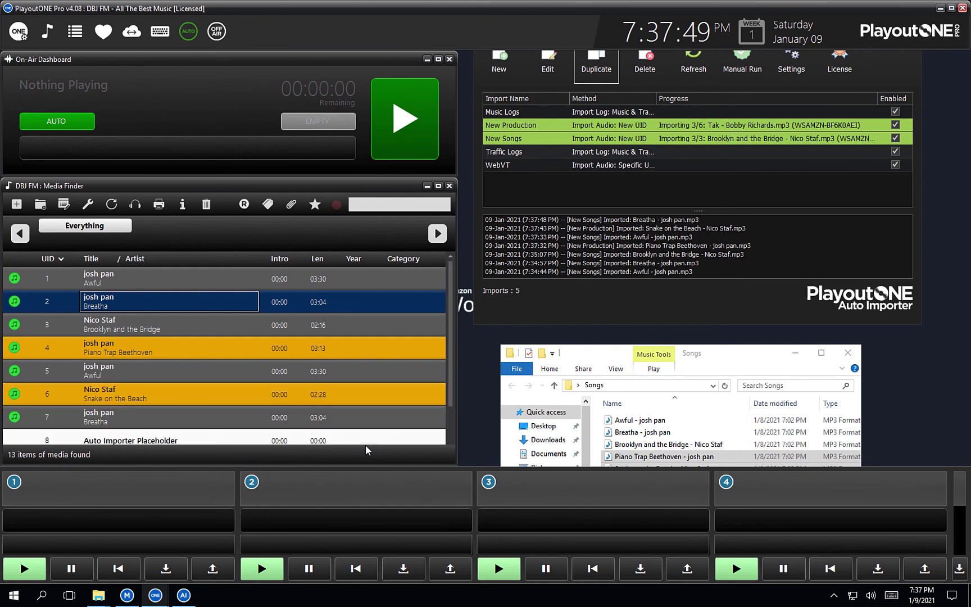
pyautogui.click(663, 310)
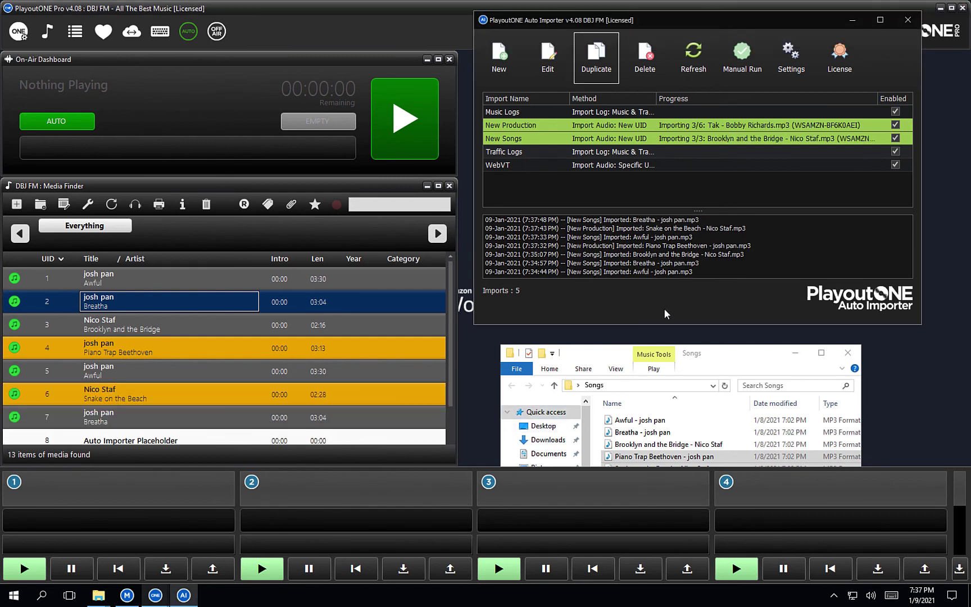
pyautogui.click(849, 19)
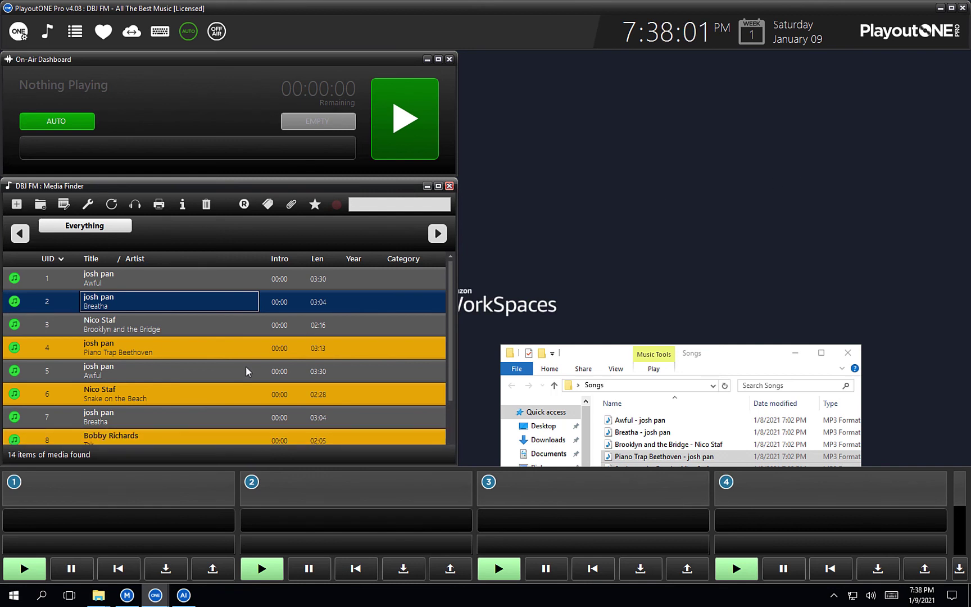
# Open the Piano Trap Beethoven item from the Media Finder for editing, check its type, and close it without changes
pyautogui.rightClick(192, 353)
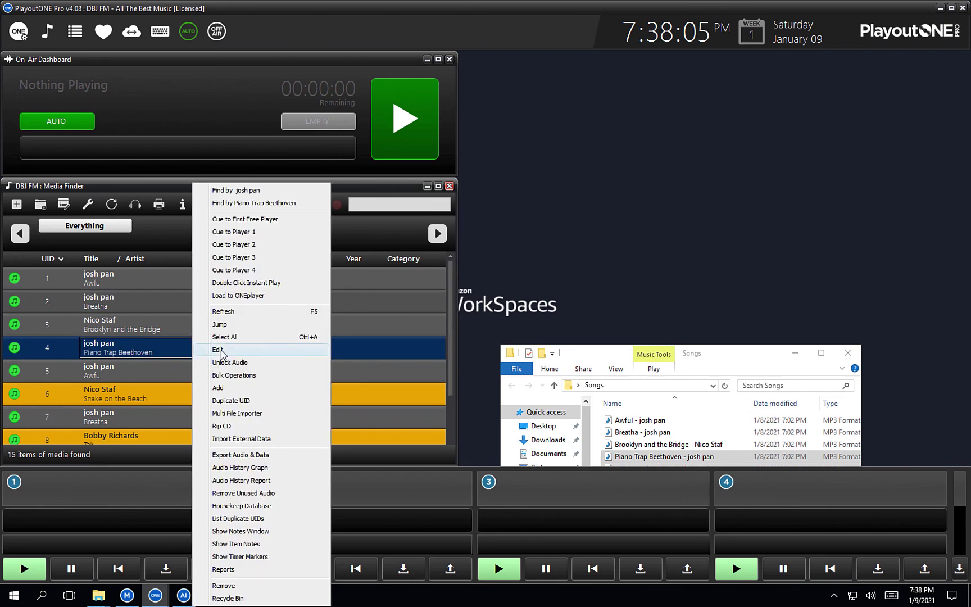
pyautogui.click(220, 350)
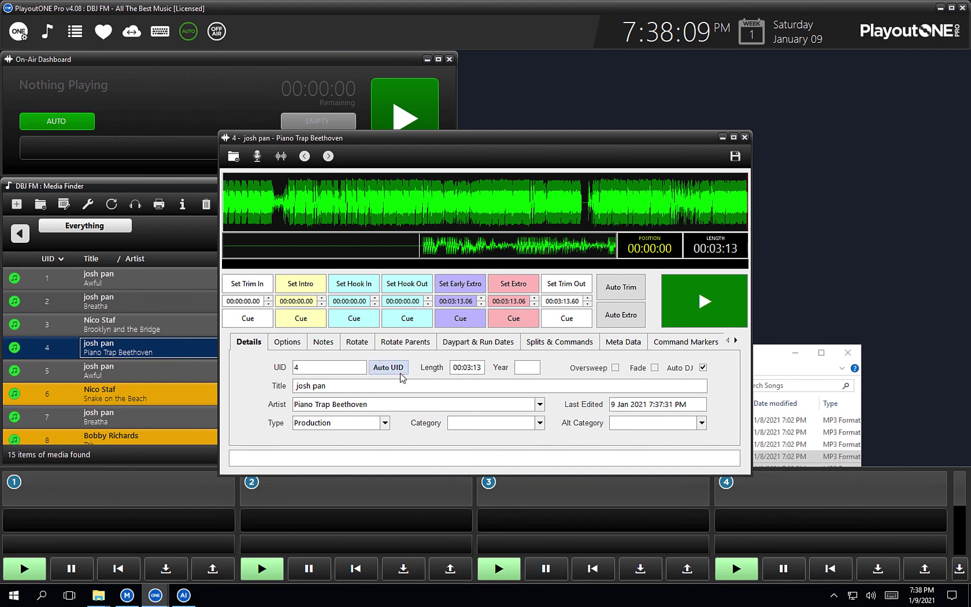
pyautogui.click(407, 374)
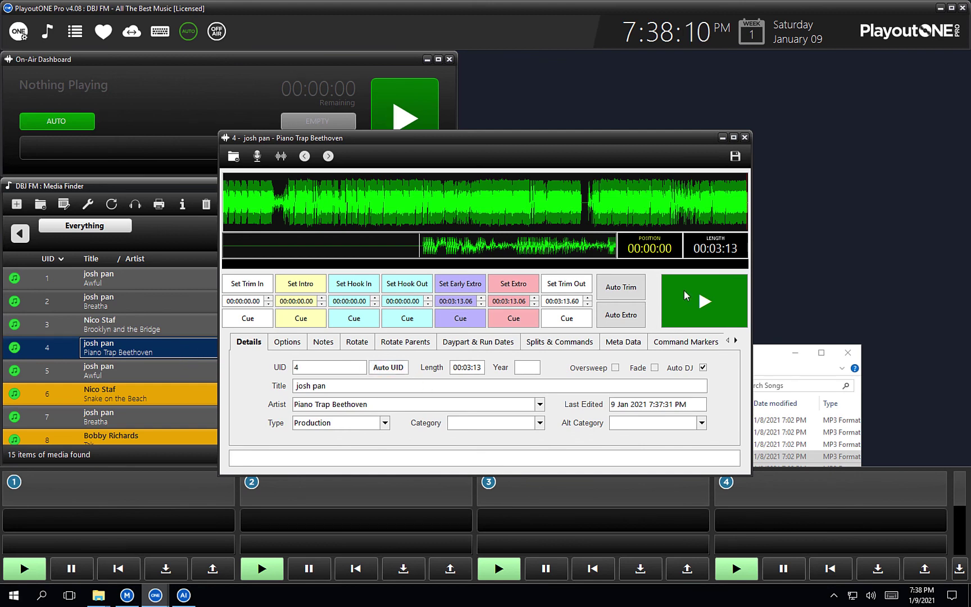
pyautogui.click(745, 138)
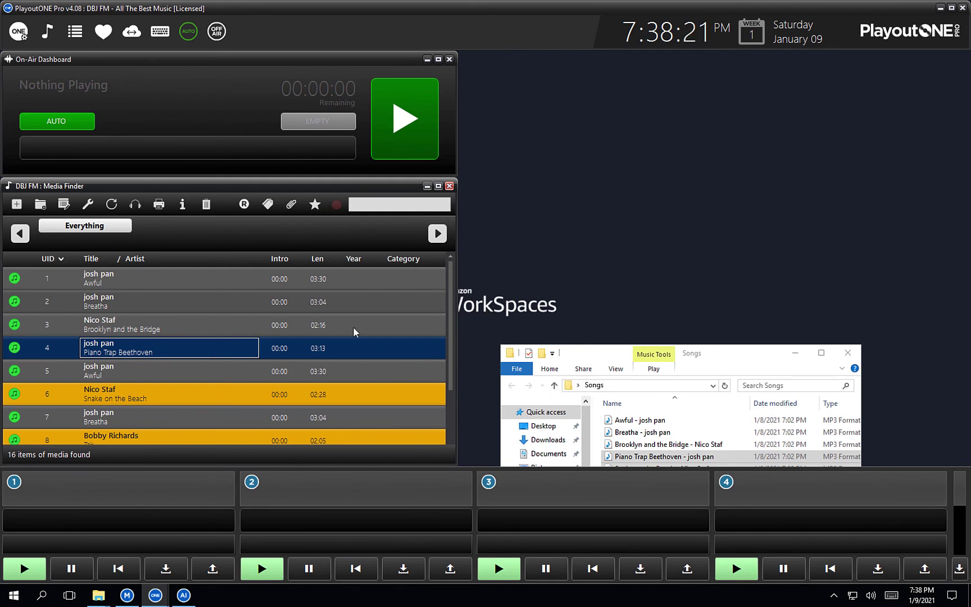
# Search the Media Finder for "josh" and for "aw", and clear the search
pyautogui.click(367, 205)
pyautogui.write('josh')
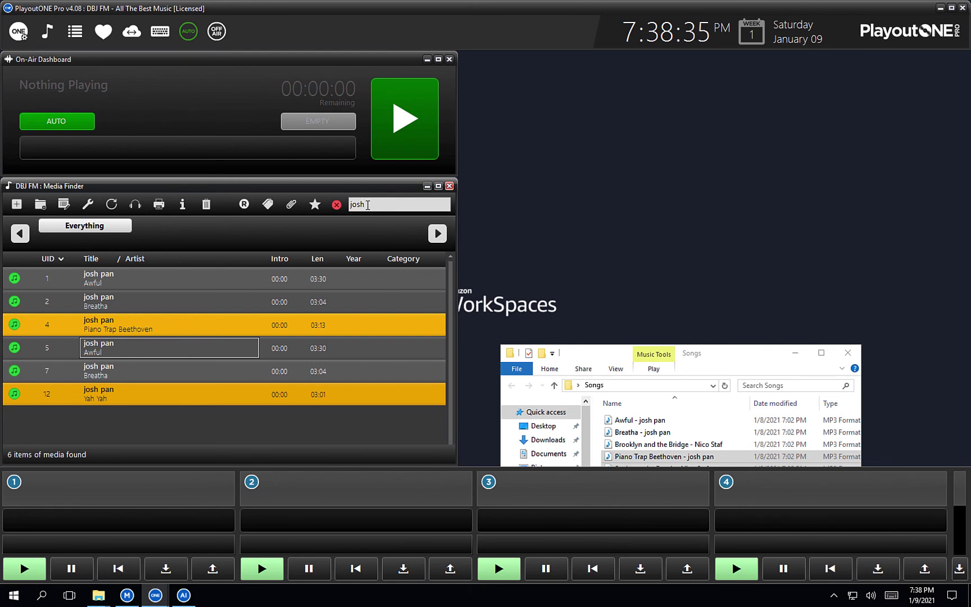
pyautogui.press('BackSpace')
pyautogui.press('BackSpace')
pyautogui.press('BackSpace')
pyautogui.press('BackSpace')
pyautogui.write('aw')
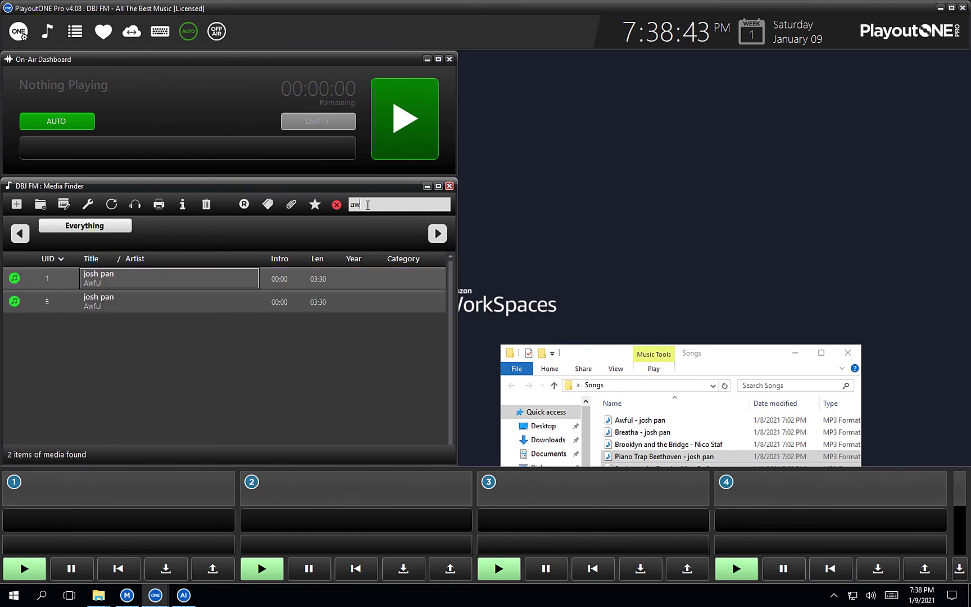
pyautogui.press('BackSpace')
pyautogui.press('BackSpace')
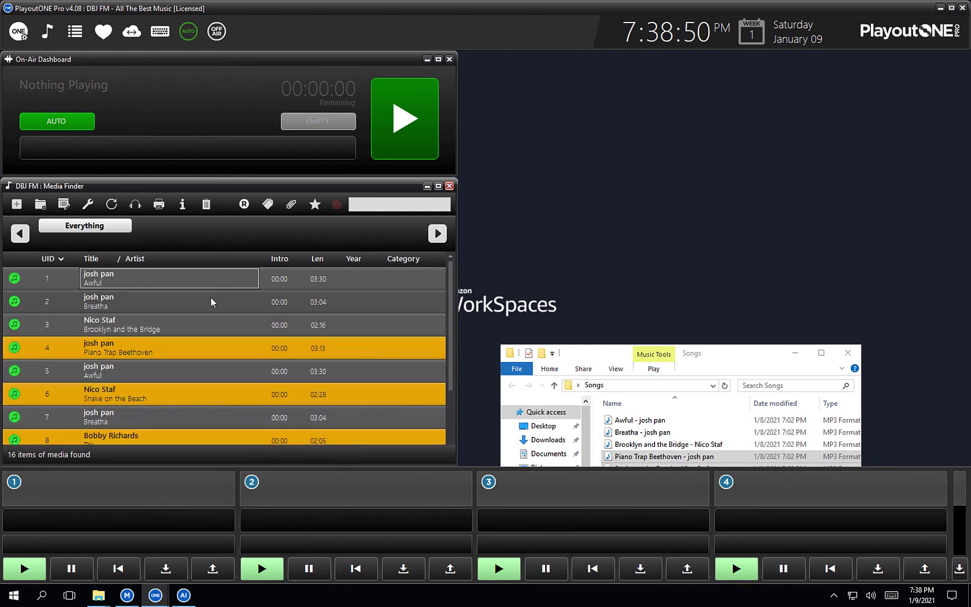
# Unselect all media types in the Media Finder's type filter and show only Song items
pyautogui.click(291, 206)
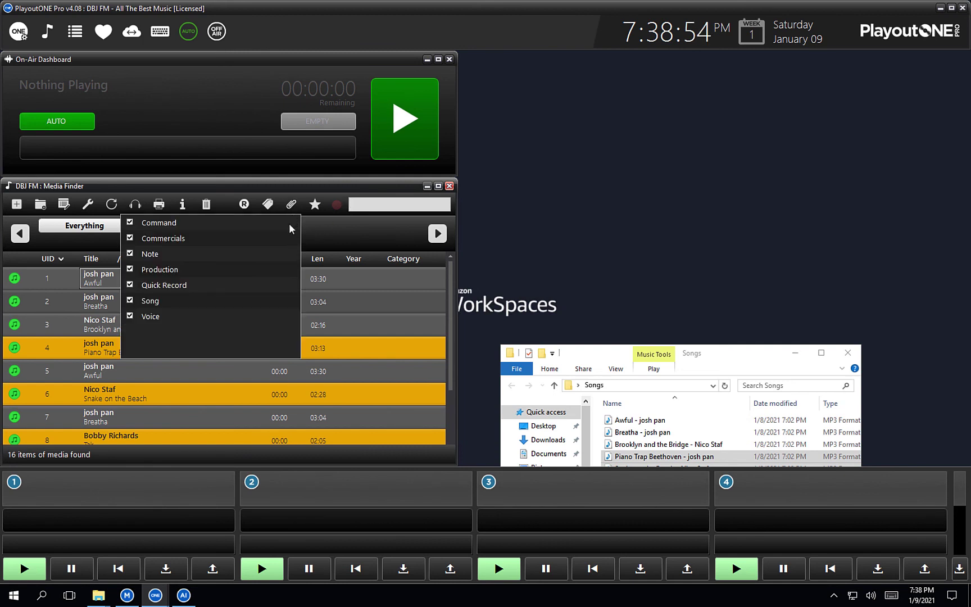
pyautogui.rightClick(183, 250)
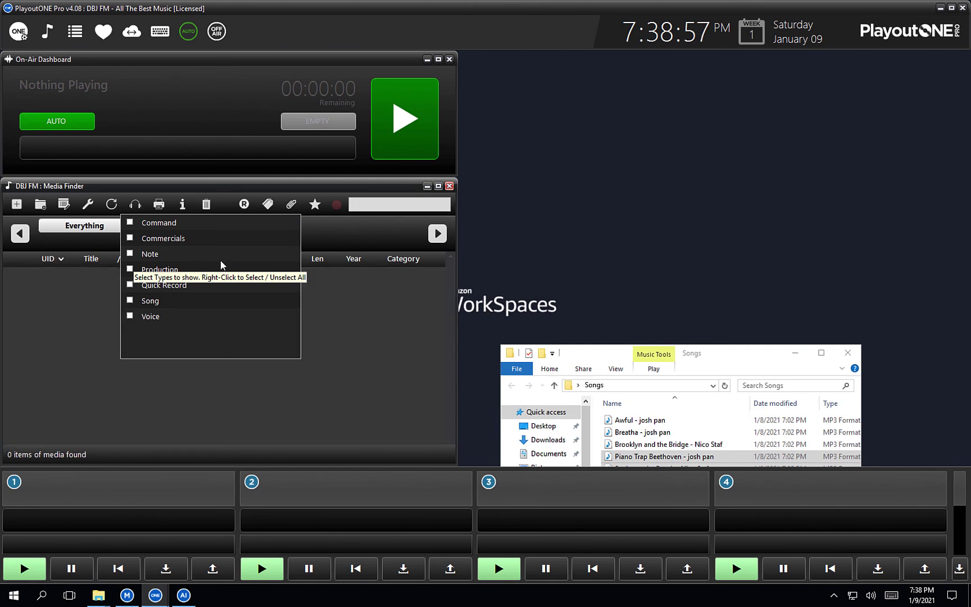
pyautogui.click(129, 302)
pyautogui.click(89, 277)
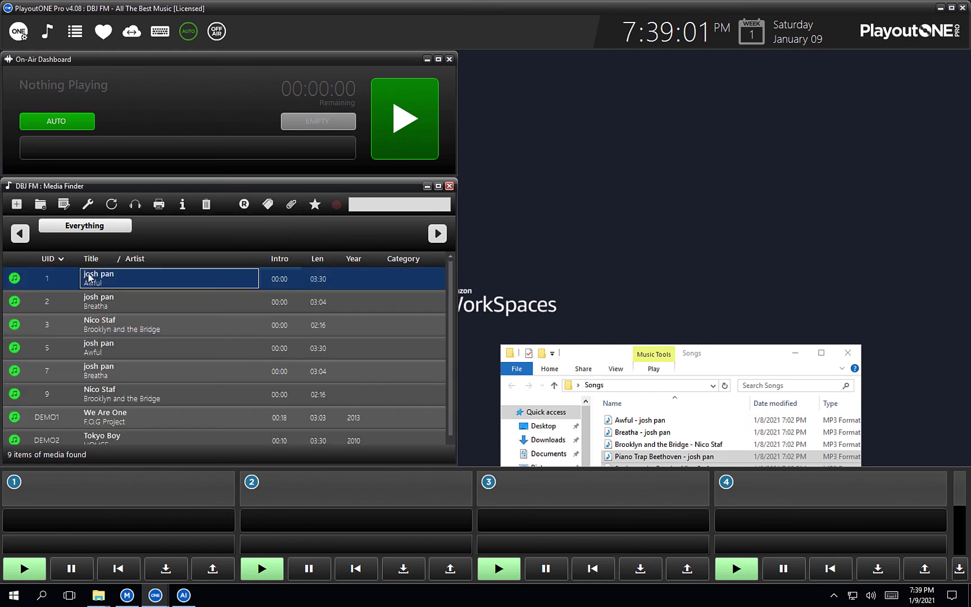
pyautogui.scroll(-2, 195, 292)
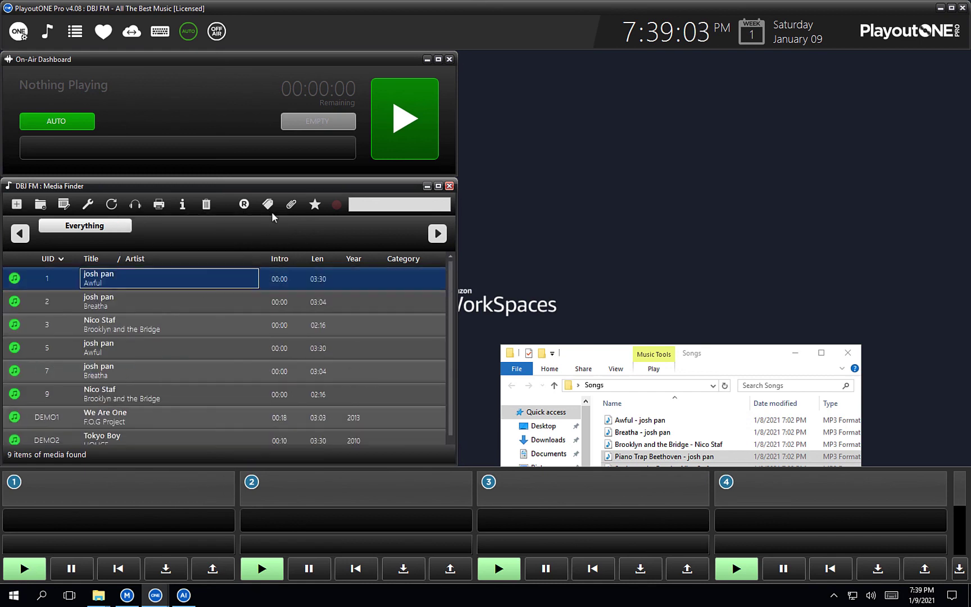
# Change the Media Finder's type filter from Song to show only Production items
pyautogui.click(122, 223)
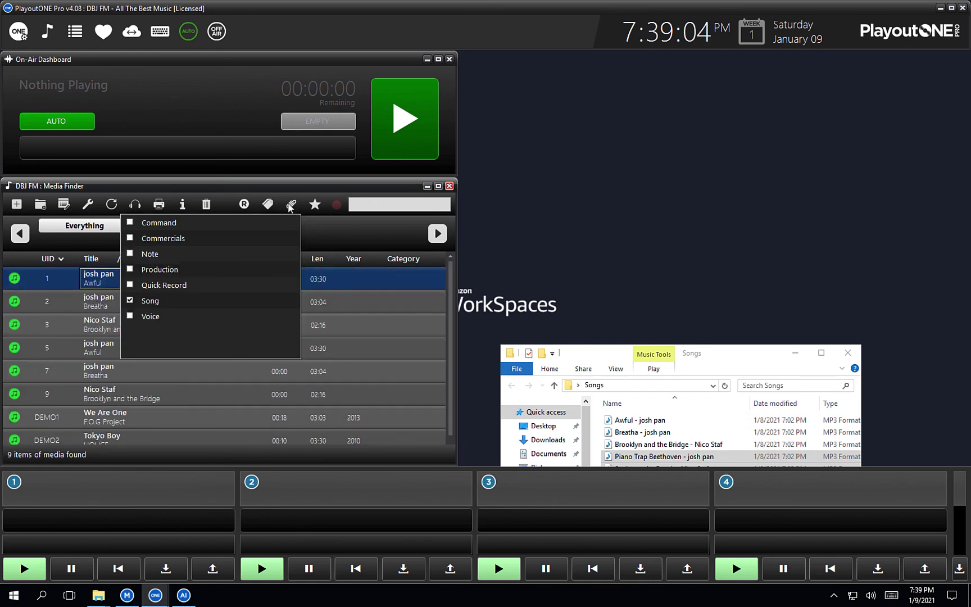
pyautogui.click(130, 301)
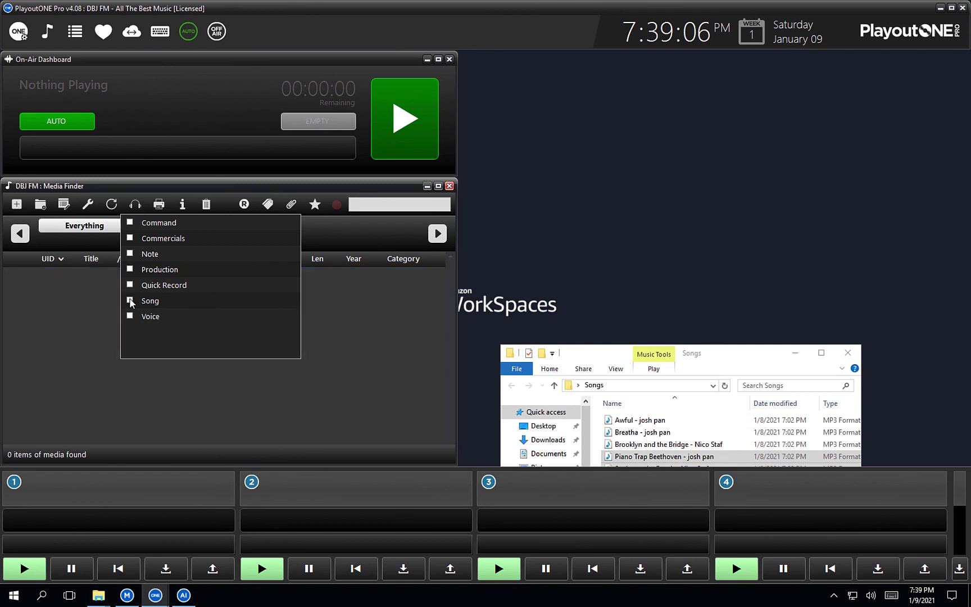
pyautogui.click(129, 270)
pyautogui.click(96, 283)
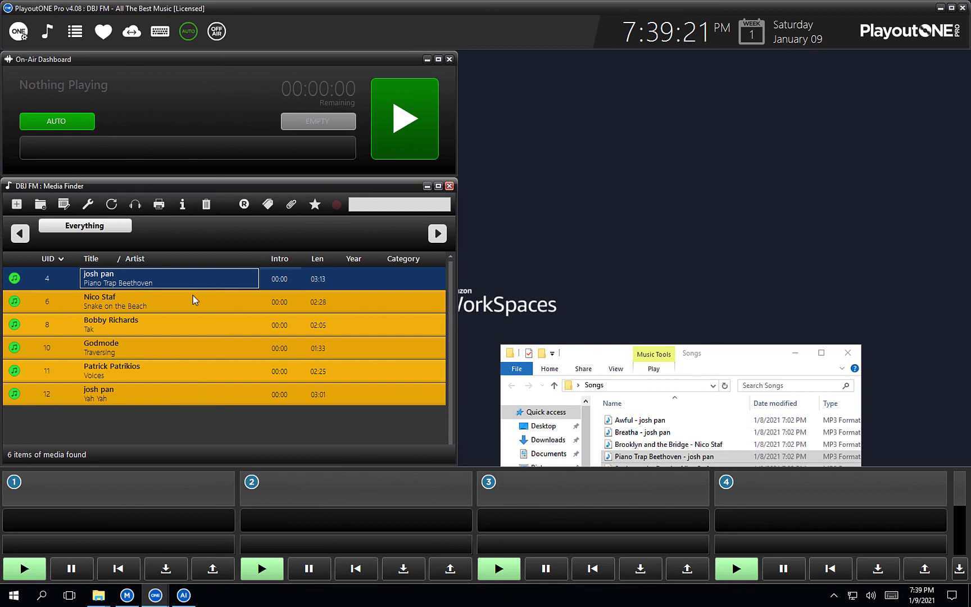
# Save the current filter as a bookmark named "Production" with a yellow row colour, and switch to the Everything bookmark
pyautogui.click(314, 205)
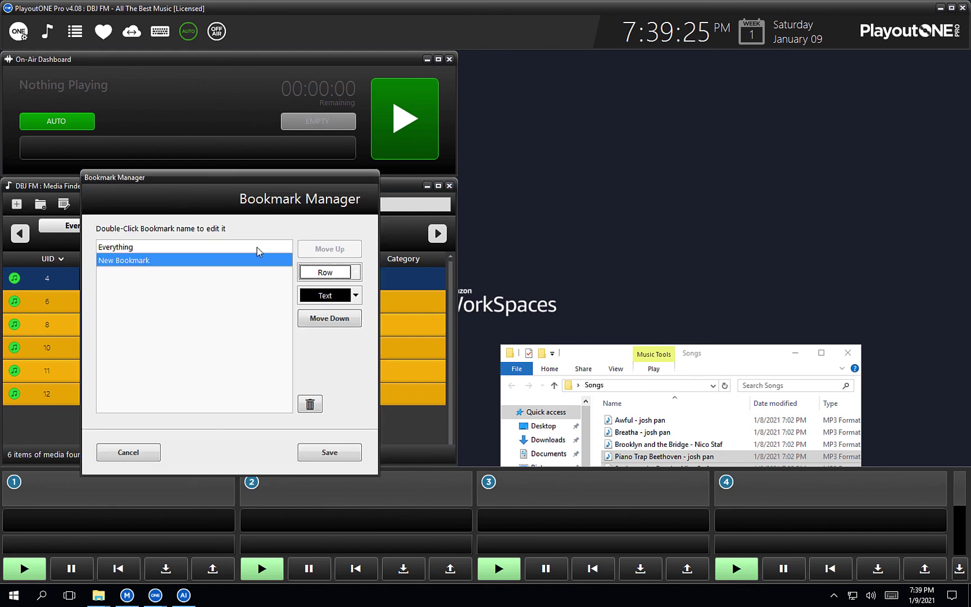
pyautogui.doubleClick(178, 261)
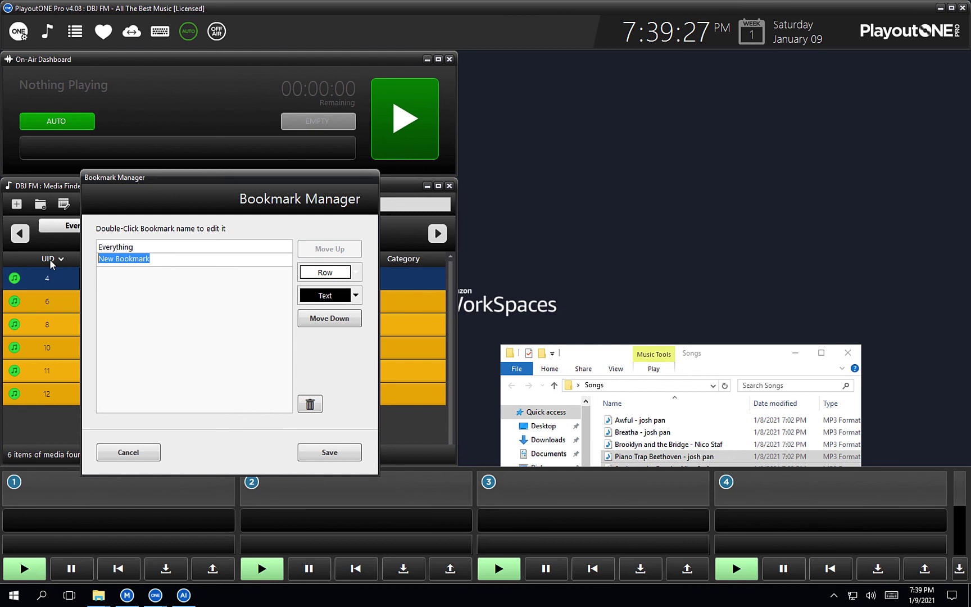
pyautogui.write('Producti')
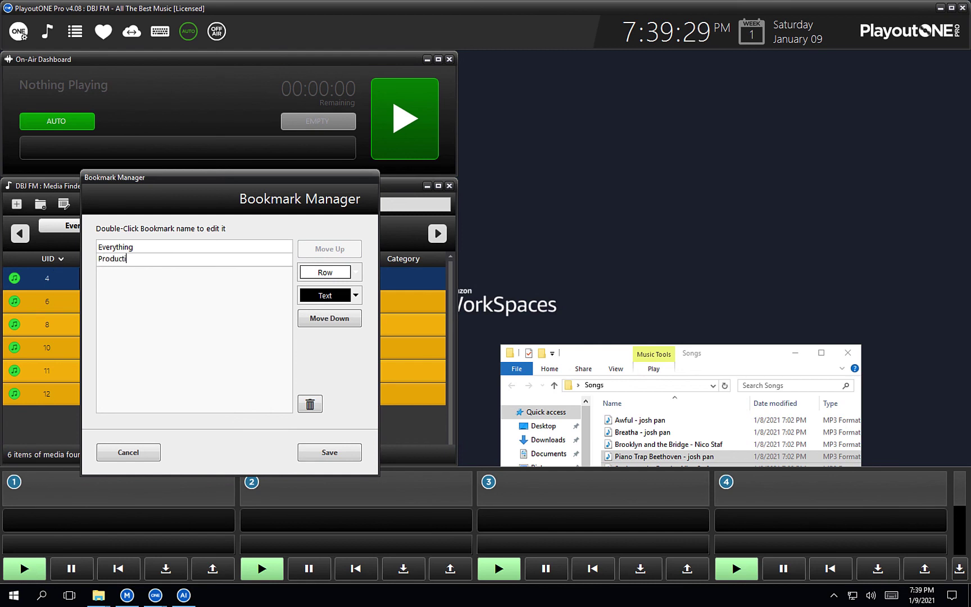
pyautogui.write('on')
pyautogui.press('Return')
pyautogui.click(357, 272)
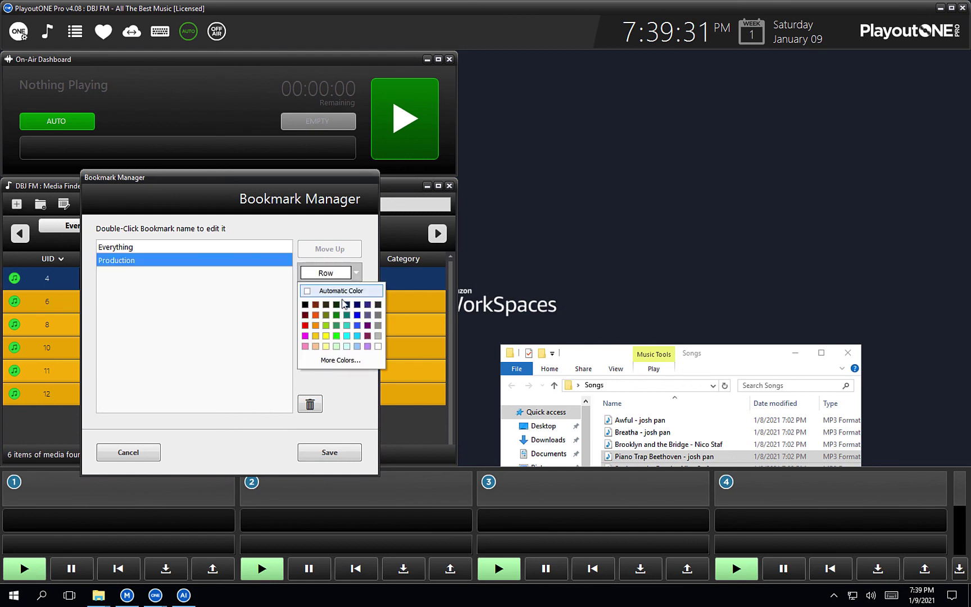
pyautogui.click(326, 336)
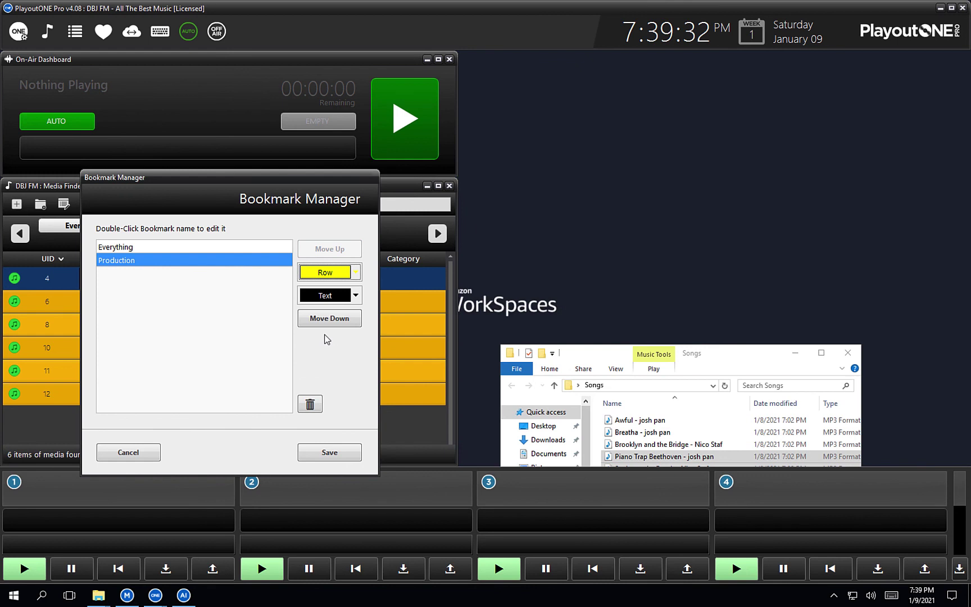
pyautogui.click(320, 451)
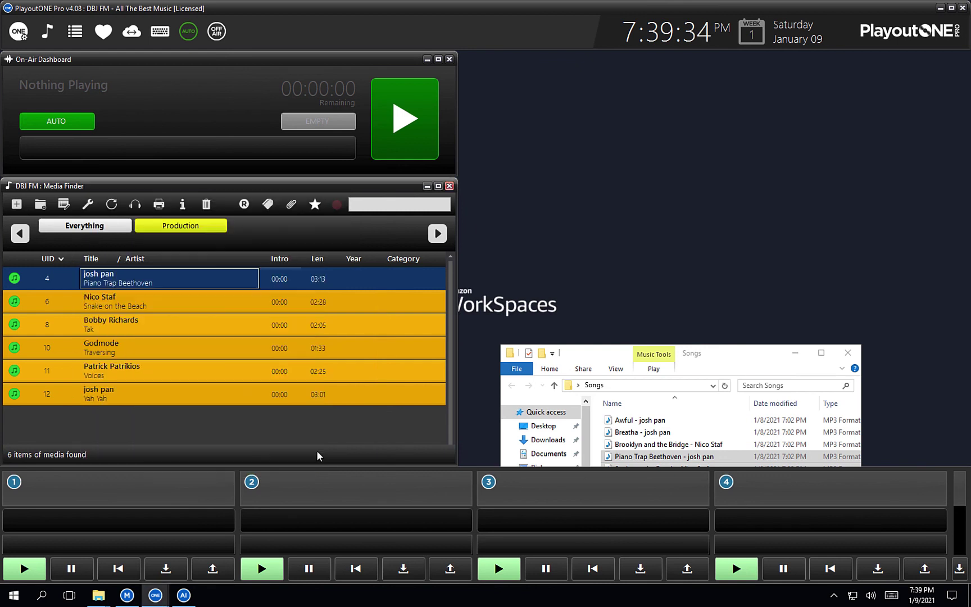
pyautogui.click(102, 226)
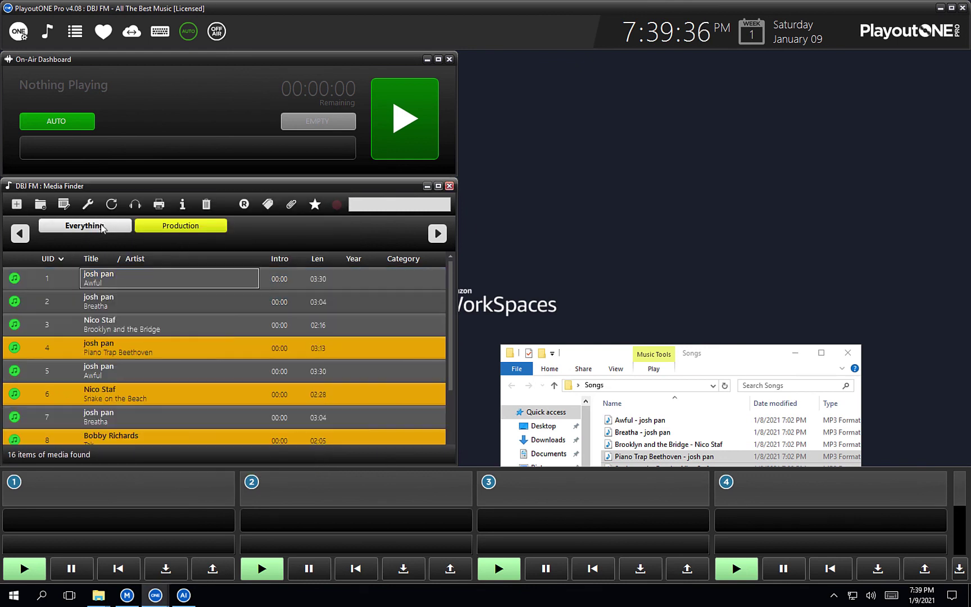
# Switch to the Production bookmark, and reselect all media types in the Media Finder's type filter
pyautogui.click(194, 226)
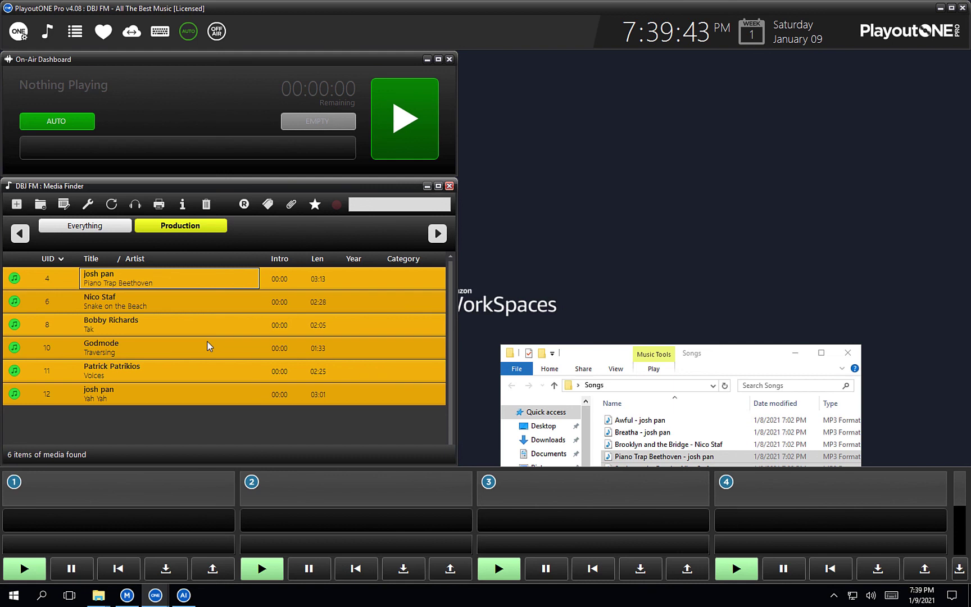
pyautogui.click(287, 208)
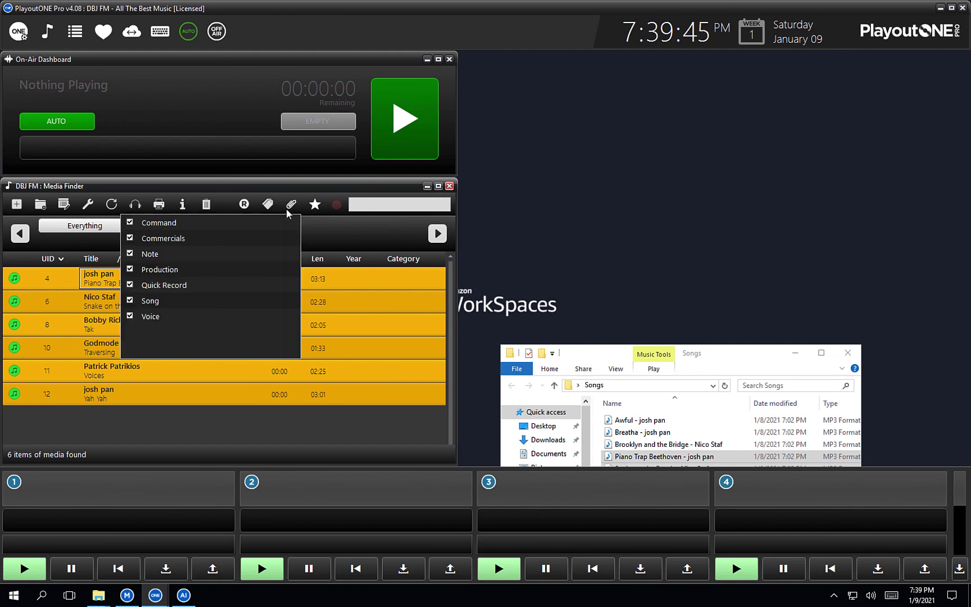
pyautogui.click(273, 206)
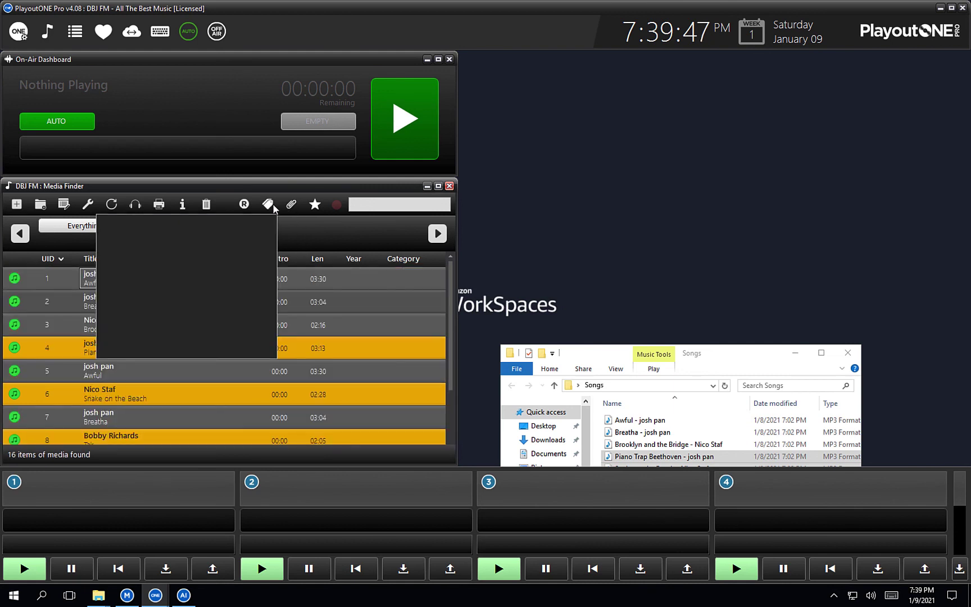
pyautogui.click(354, 317)
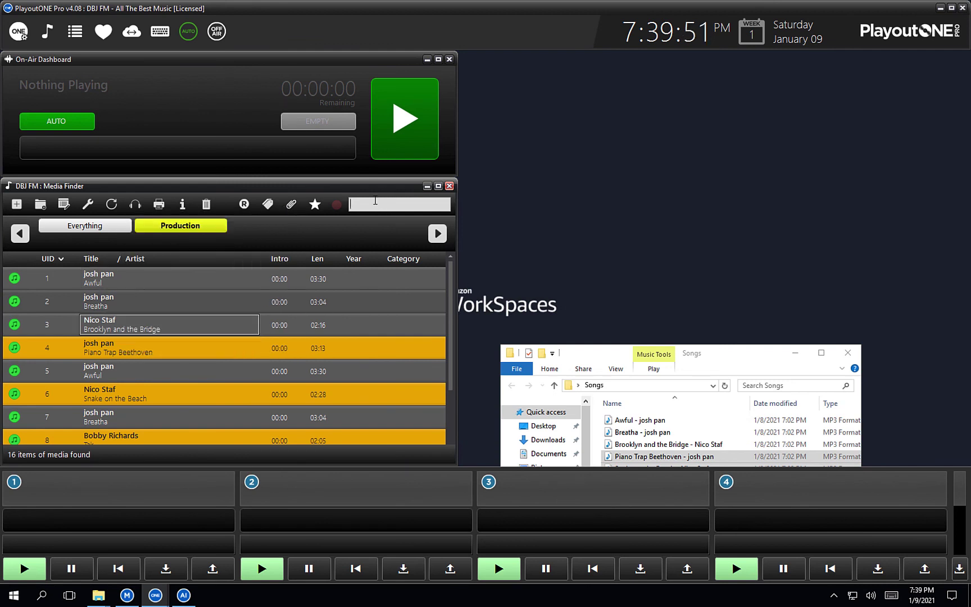
# Save a "Josh Pan" search as a bookmark named "Josh Pan" with an orange row colour, and recall it from the Everything view
pyautogui.write('Josh Pan')
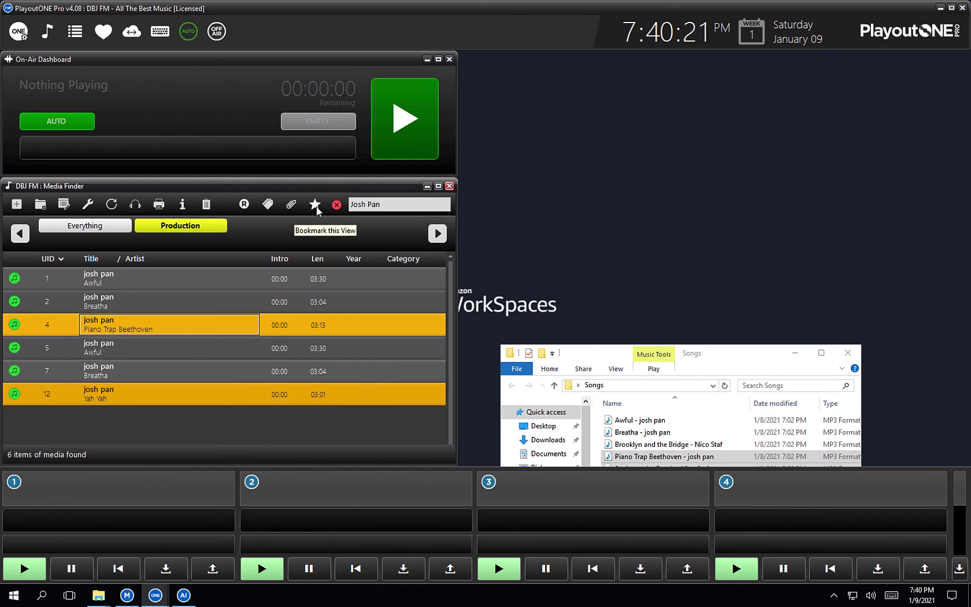
pyautogui.click(315, 206)
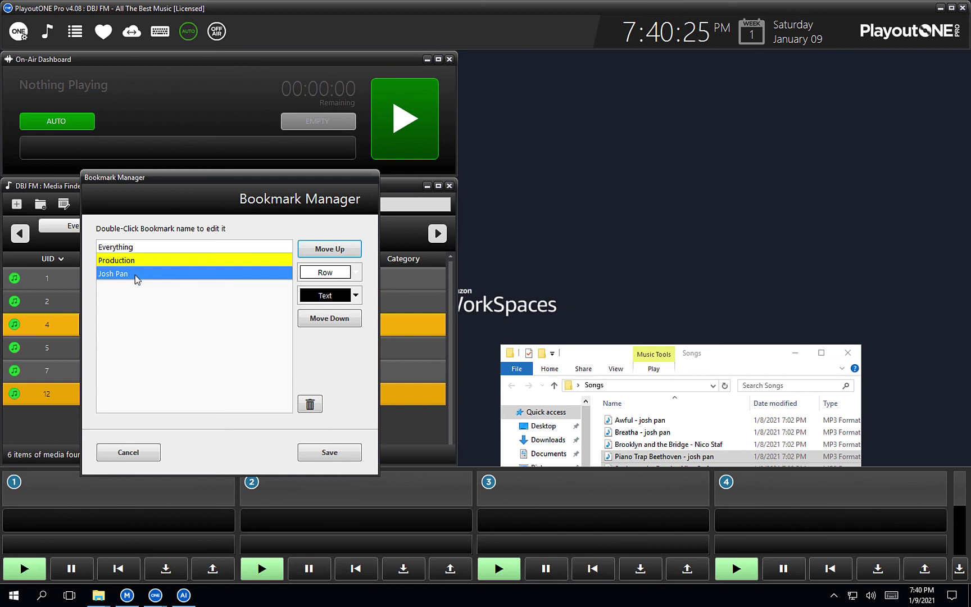
pyautogui.click(354, 272)
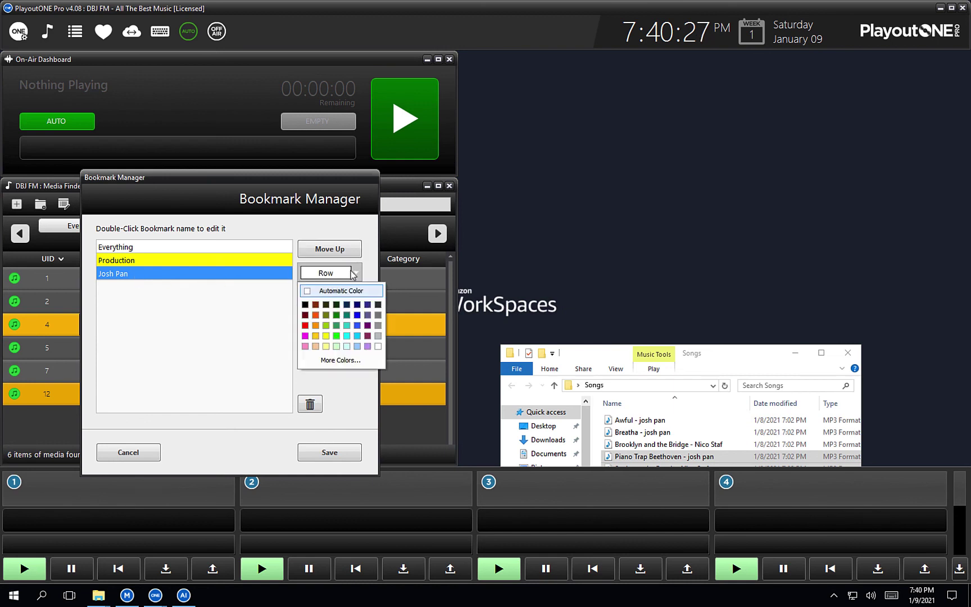
pyautogui.click(316, 314)
pyautogui.click(334, 453)
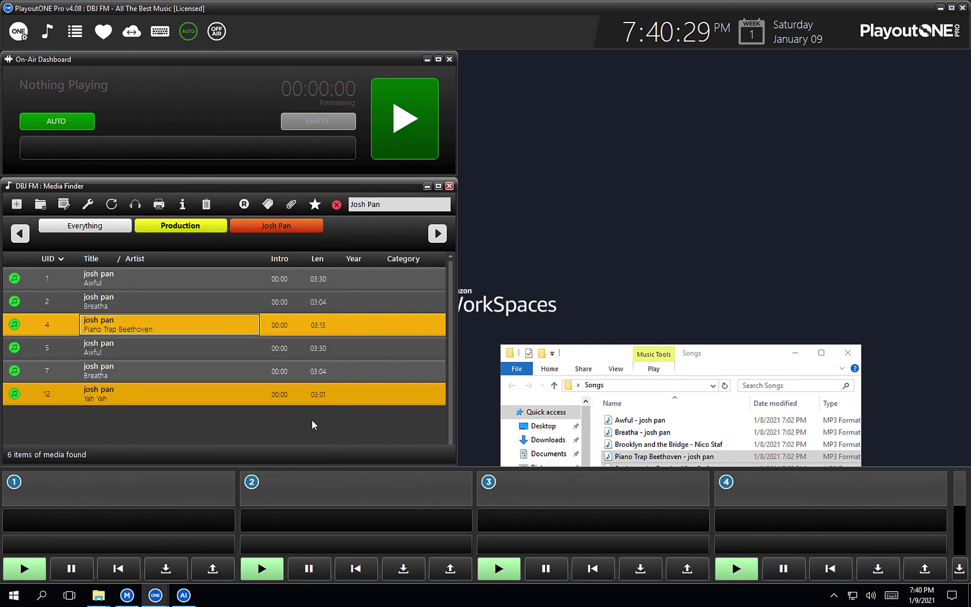
pyautogui.click(93, 227)
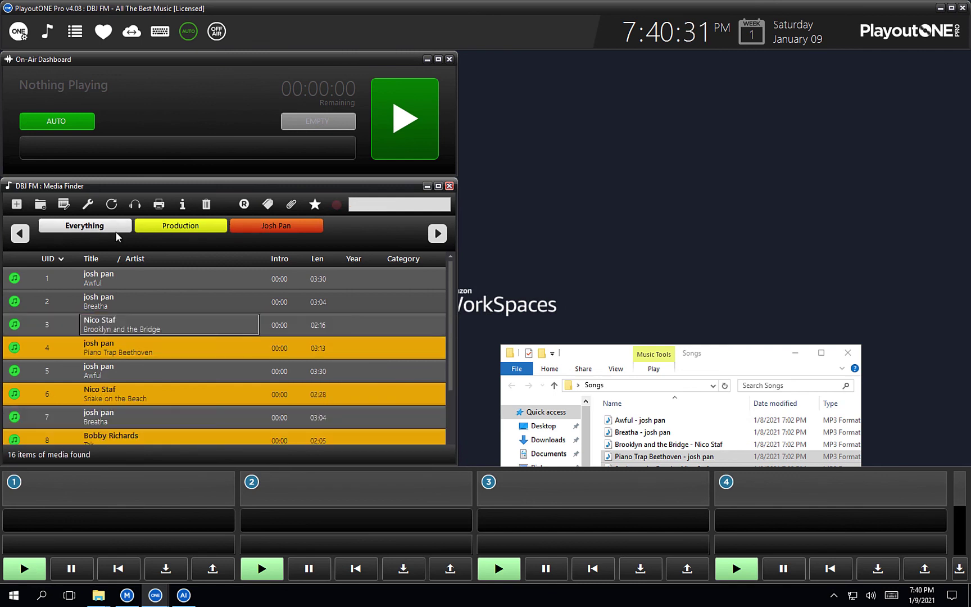
pyautogui.click(258, 228)
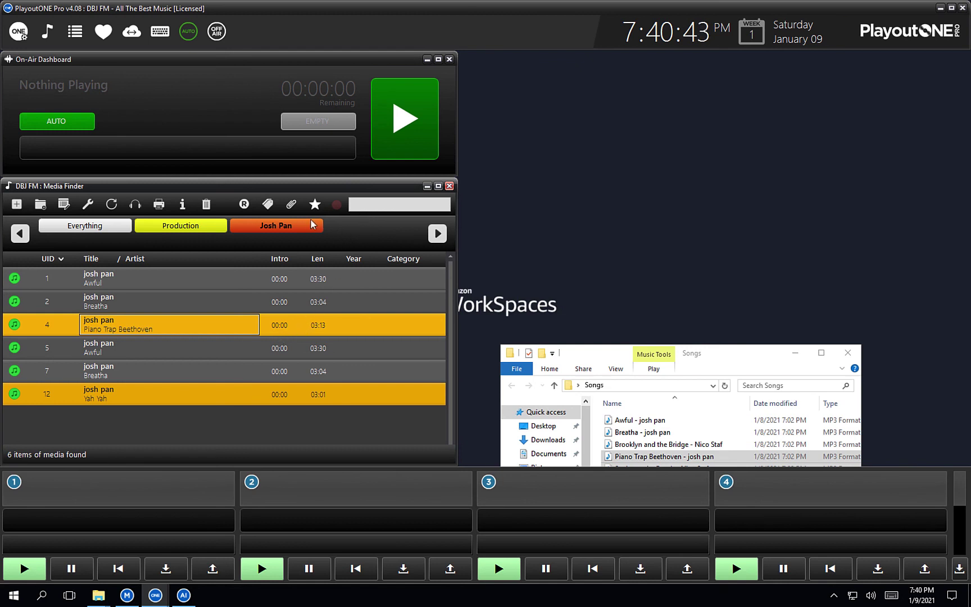
# Search the Media Finder for "josh pan" and limit the type filter to Song items only
pyautogui.click(350, 204)
pyautogui.write('josh pan')
pyautogui.click(289, 207)
pyautogui.rightClick(215, 250)
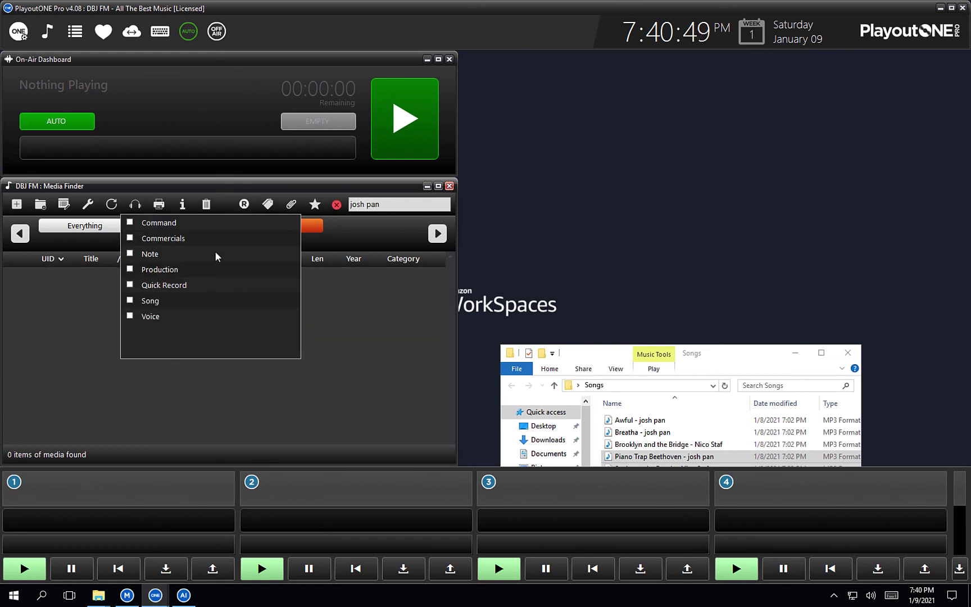
pyautogui.click(131, 302)
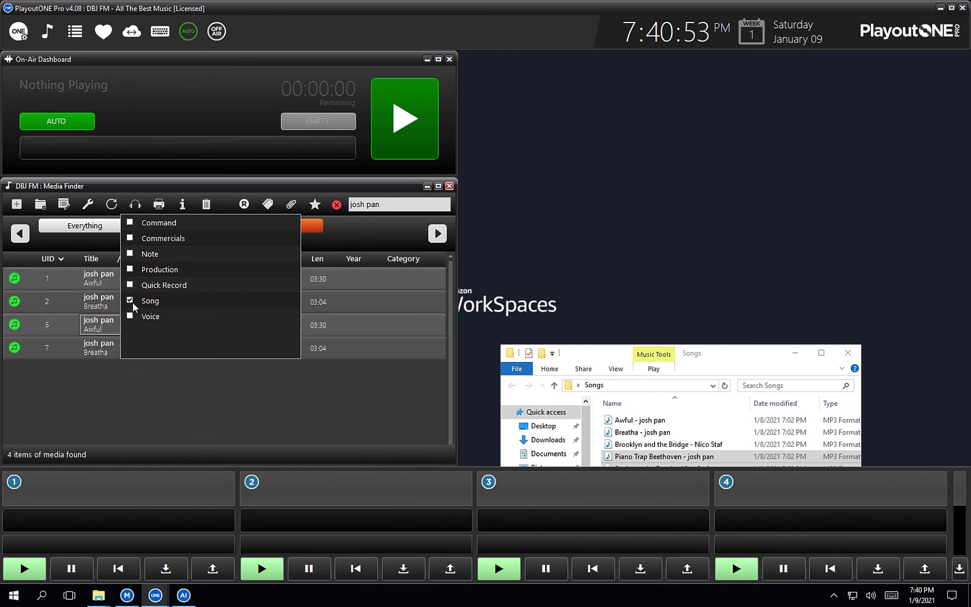
# Save the current view to the existing Josh Pan bookmark, and recall that bookmark from the Everything view
pyautogui.click(351, 304)
pyautogui.rightClick(281, 228)
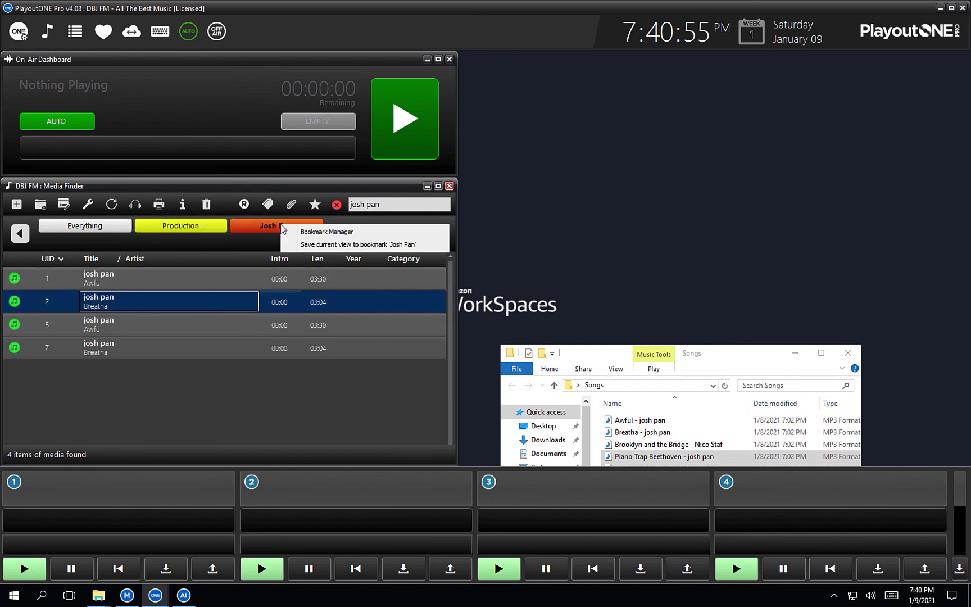
pyautogui.click(308, 246)
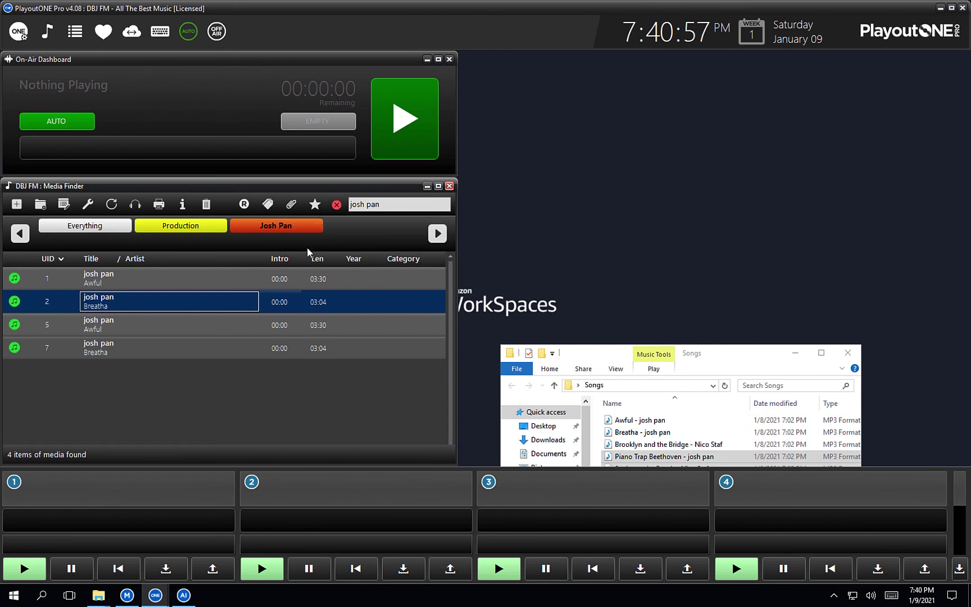
pyautogui.click(73, 227)
pyautogui.click(253, 223)
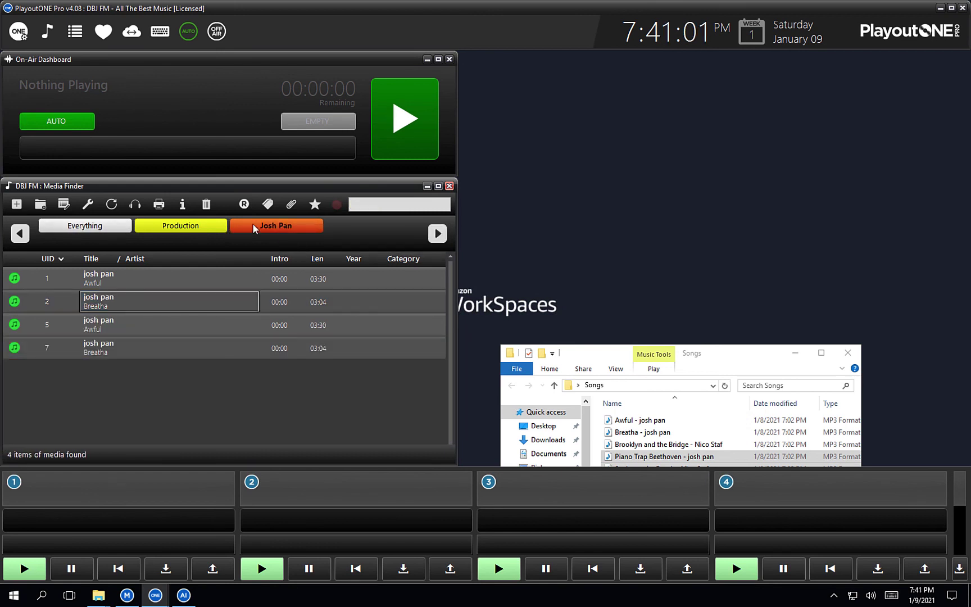
# Delete the Josh Pan bookmark in the Bookmark Manager and save the bookmark list
pyautogui.rightClick(286, 228)
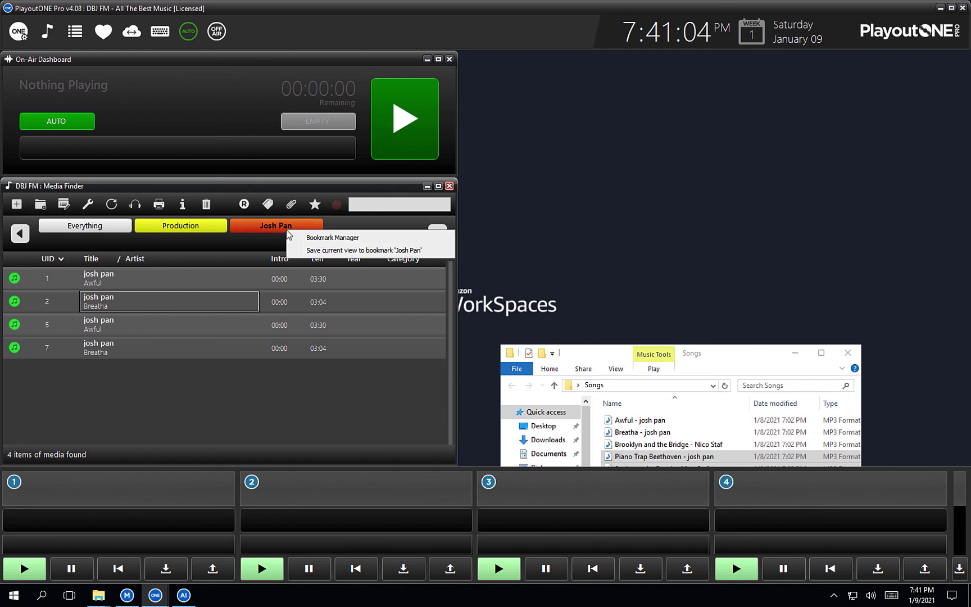
pyautogui.click(332, 238)
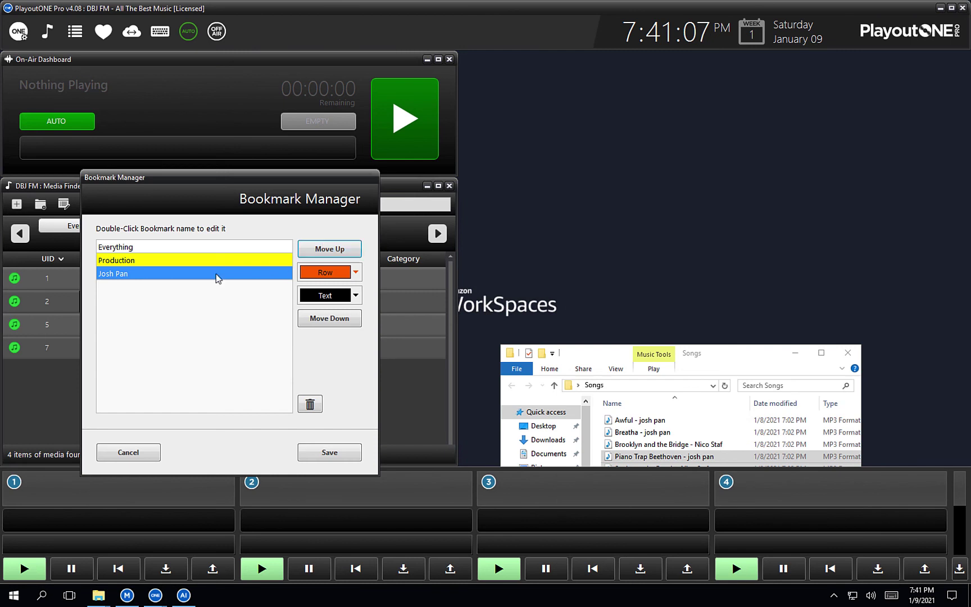
pyautogui.click(314, 404)
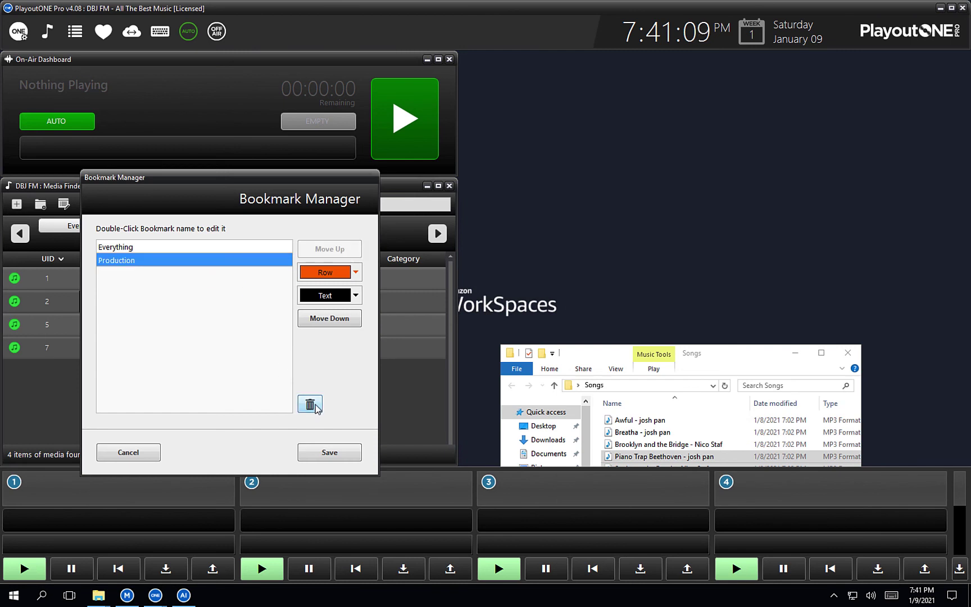
pyautogui.click(336, 452)
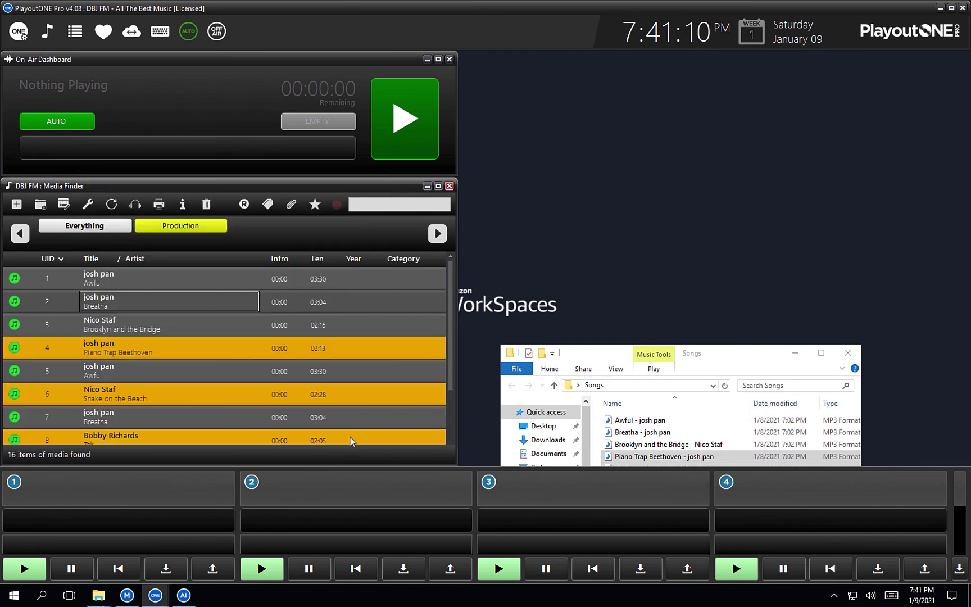
pyautogui.rightClick(239, 304)
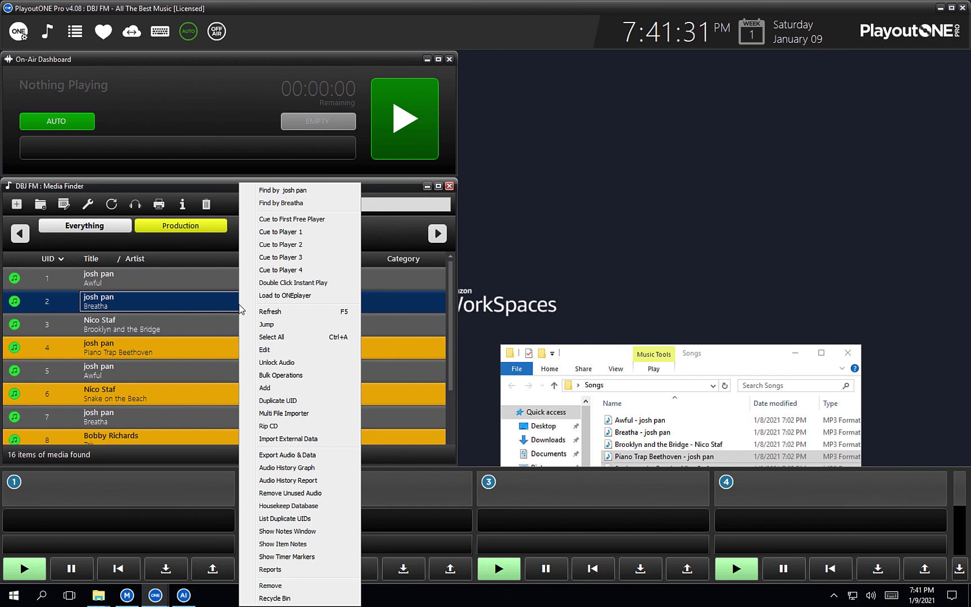
pyautogui.click(199, 310)
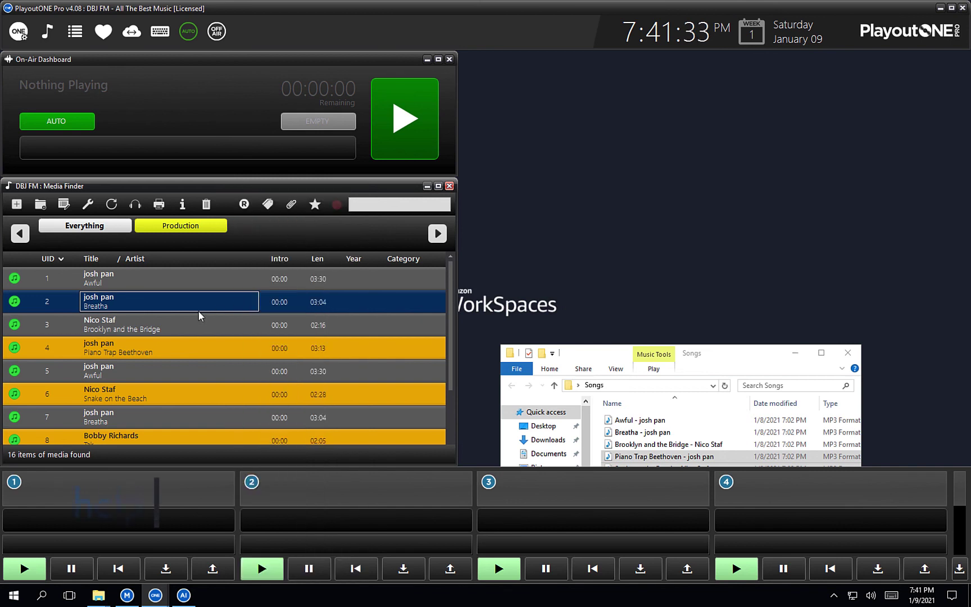